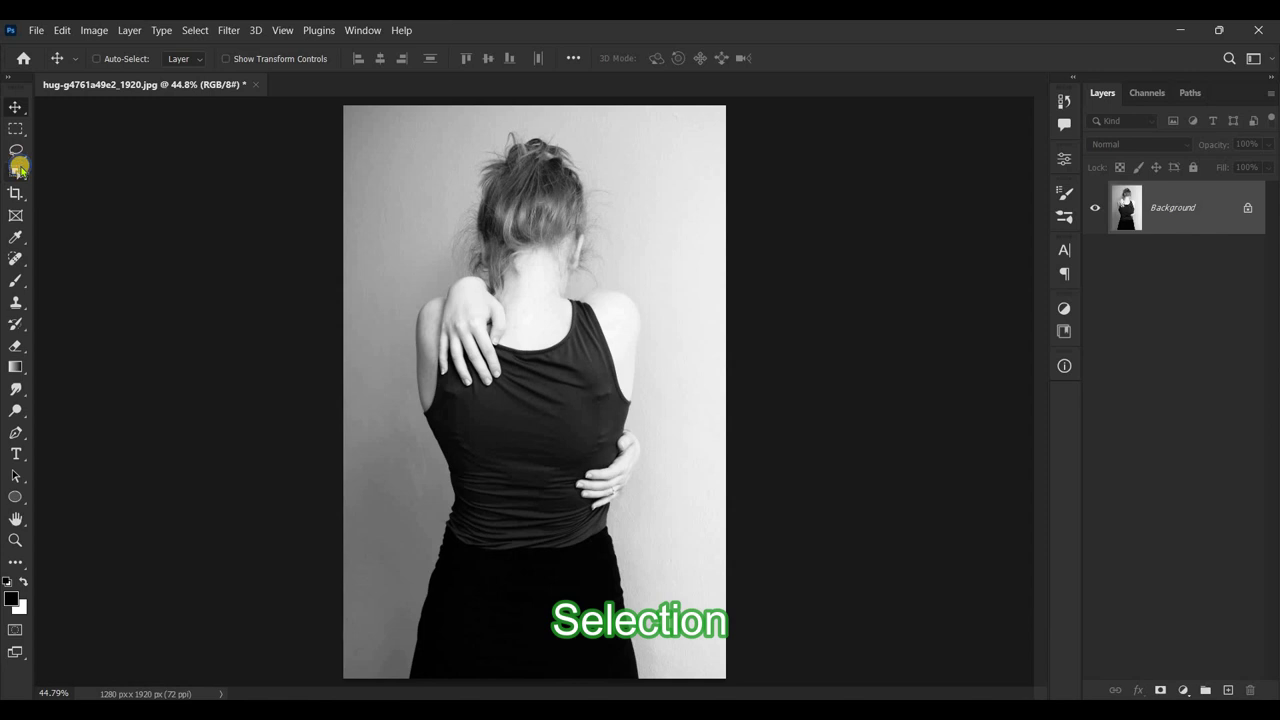
# Step: Switch to the Quick Selection Tool from the toolbar's selection flyout
pyautogui.click(19, 170)
pyautogui.click(143, 188)
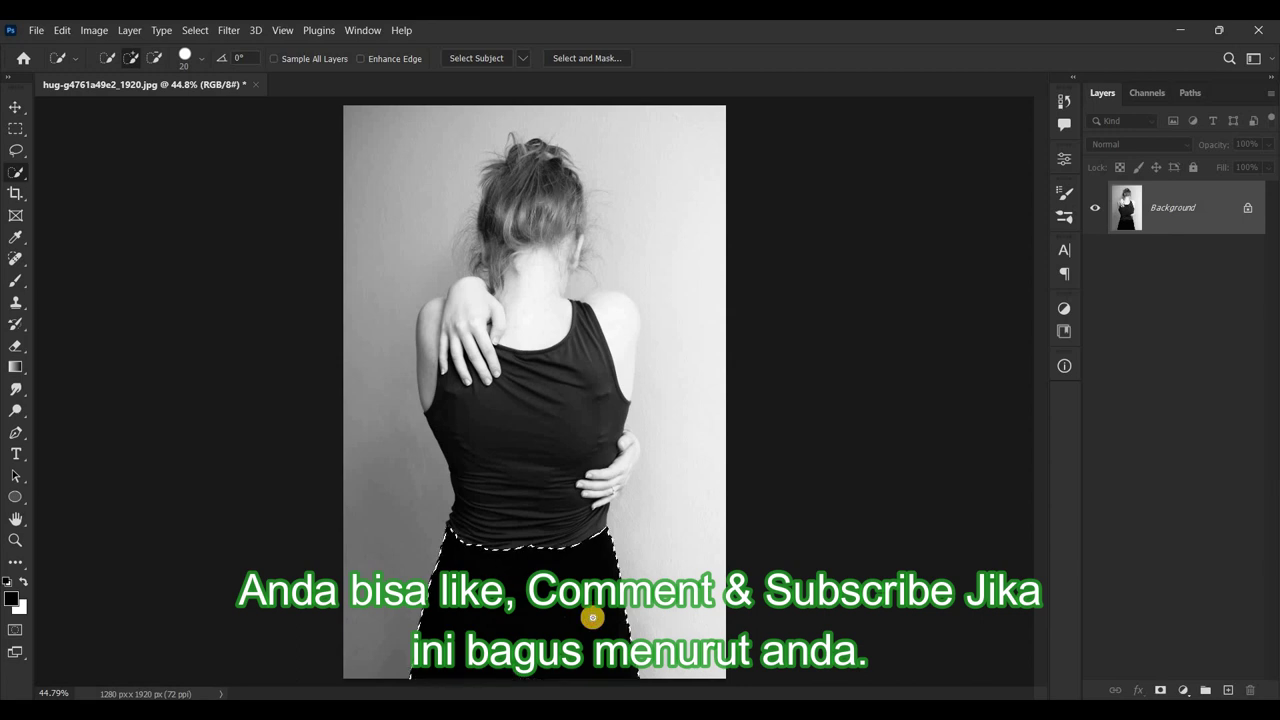
# Step: Zoom in and subtract the tank top's edge from the skirt selection along the waist
pyautogui.scroll(3, 578, 573)
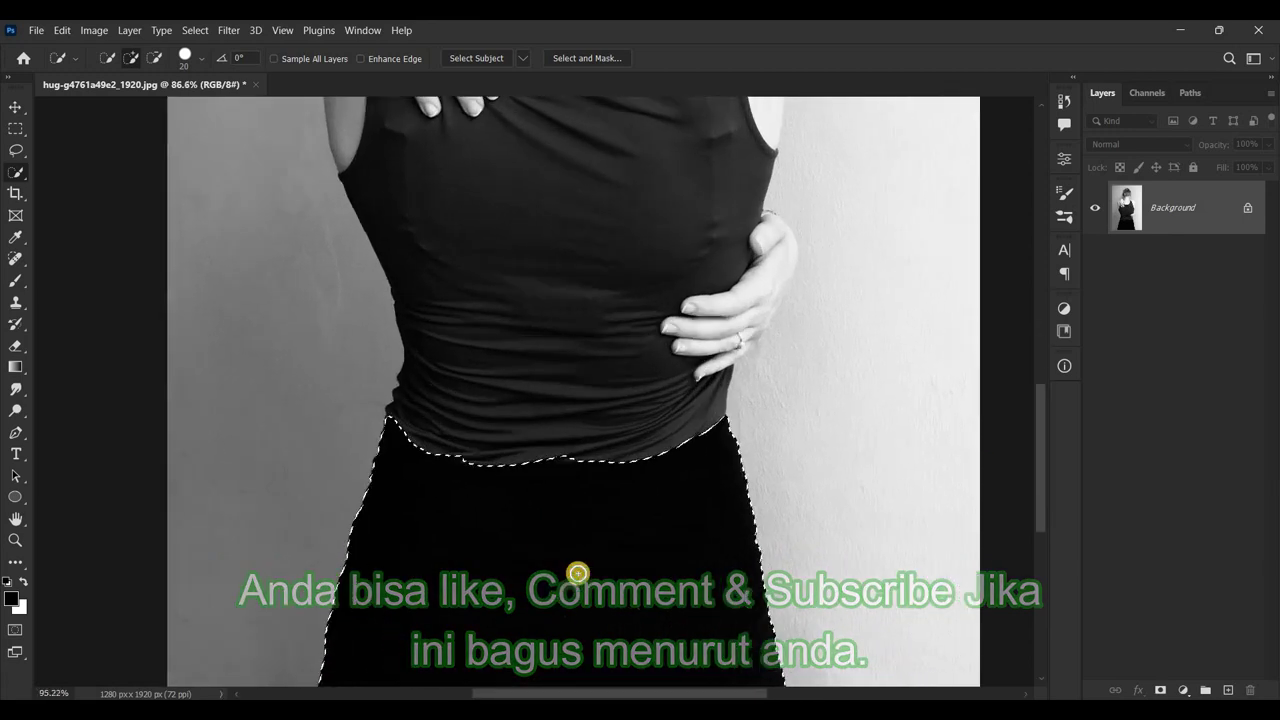
pyautogui.scroll(2, 580, 565)
pyautogui.scroll(2, 588, 549)
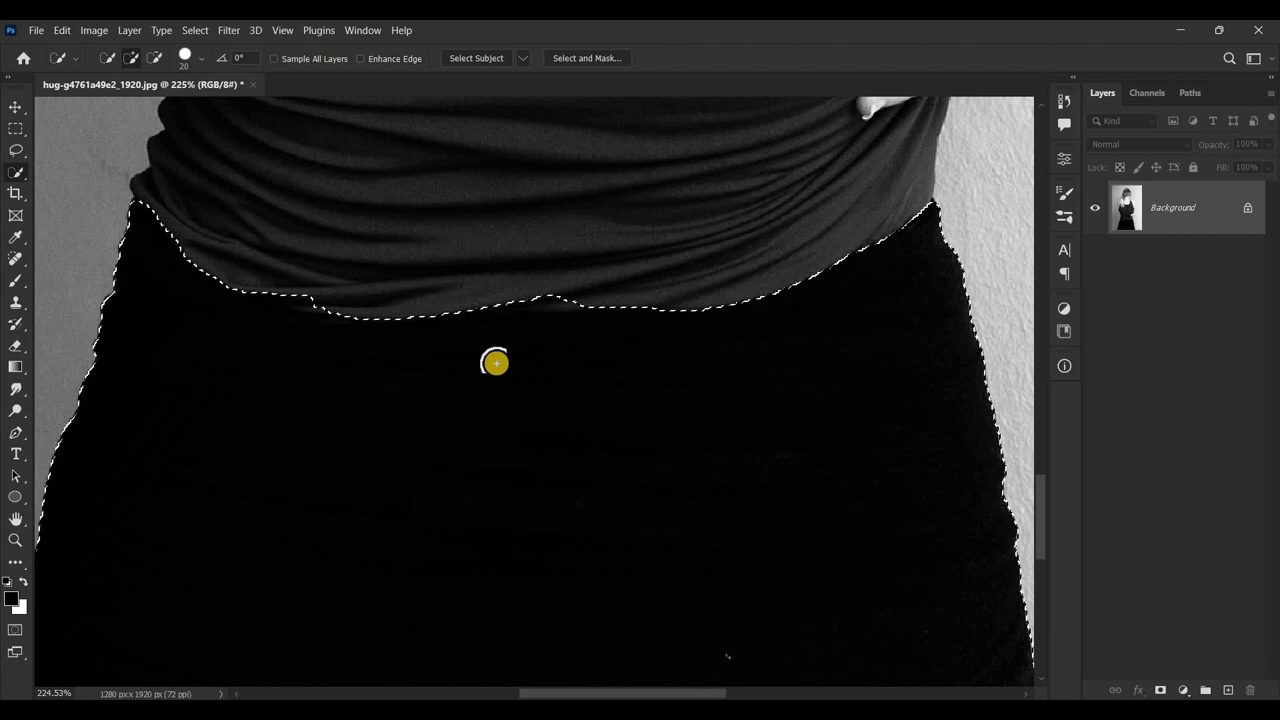
pyautogui.scroll(1, 496, 363)
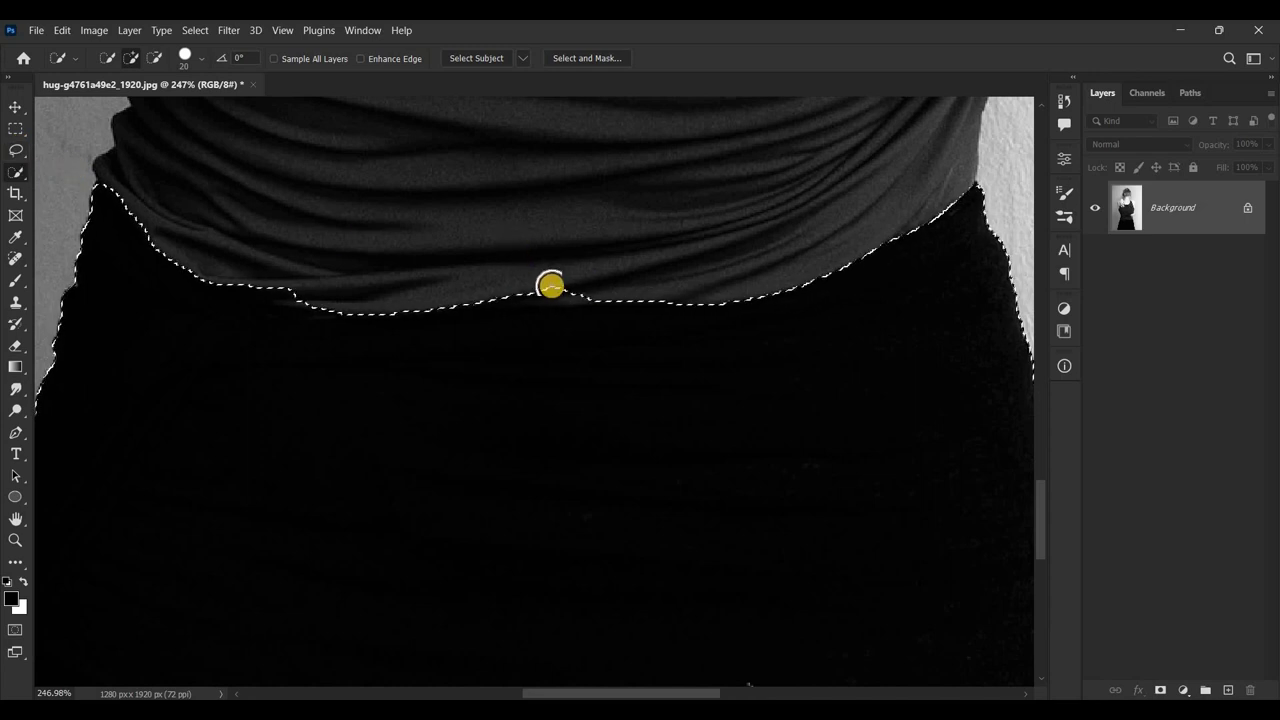
pyautogui.moveTo(563, 280); pyautogui.dragTo(577, 283)
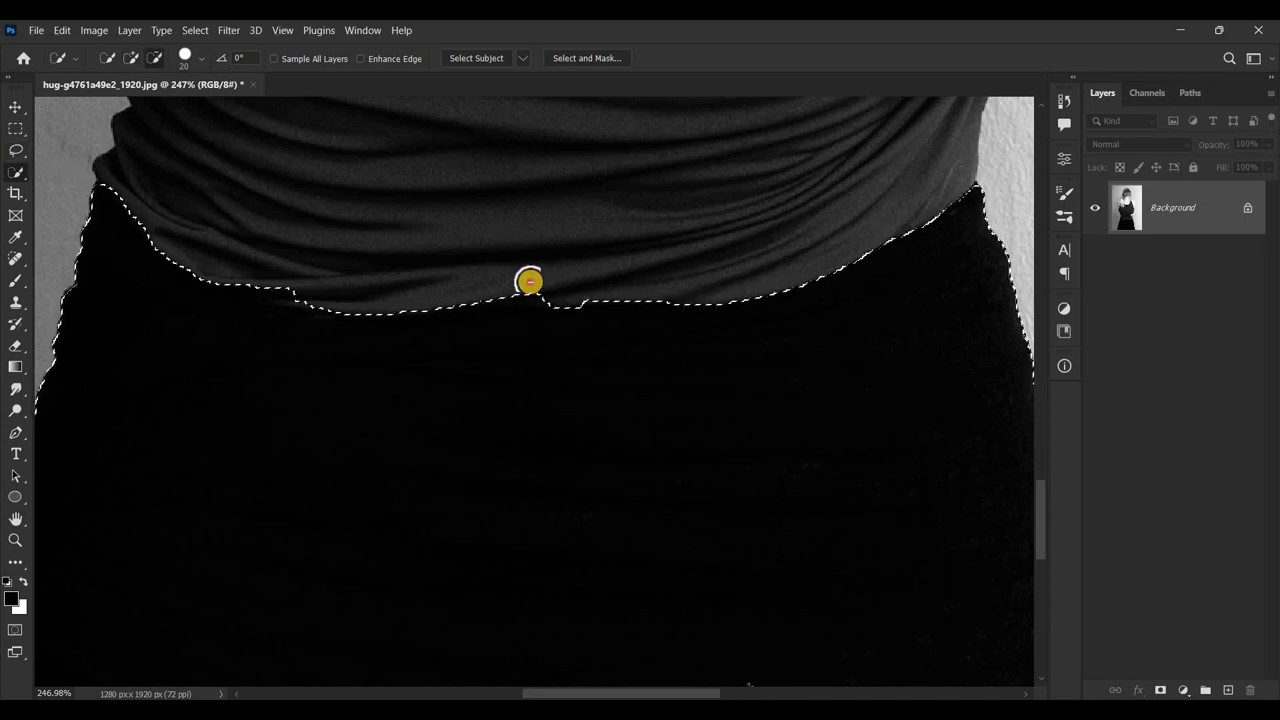
pyautogui.scroll(3, 257, 318)
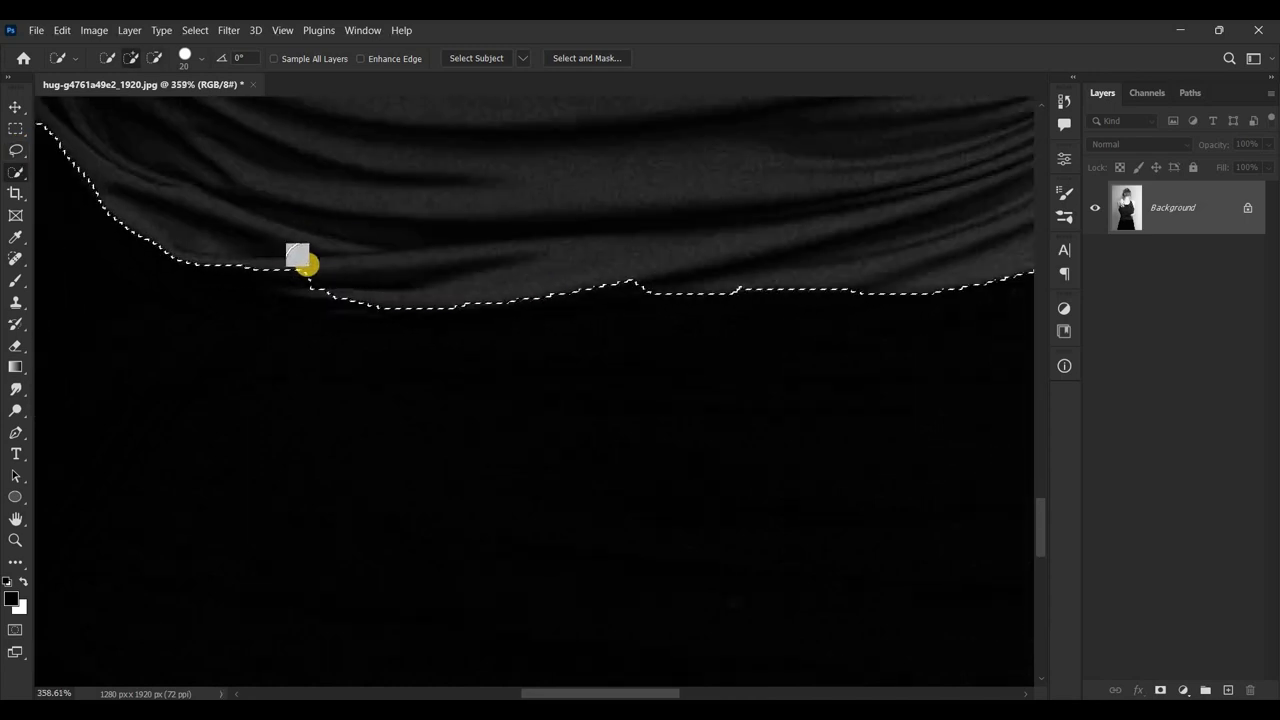
pyautogui.scroll(-3, 535, 311)
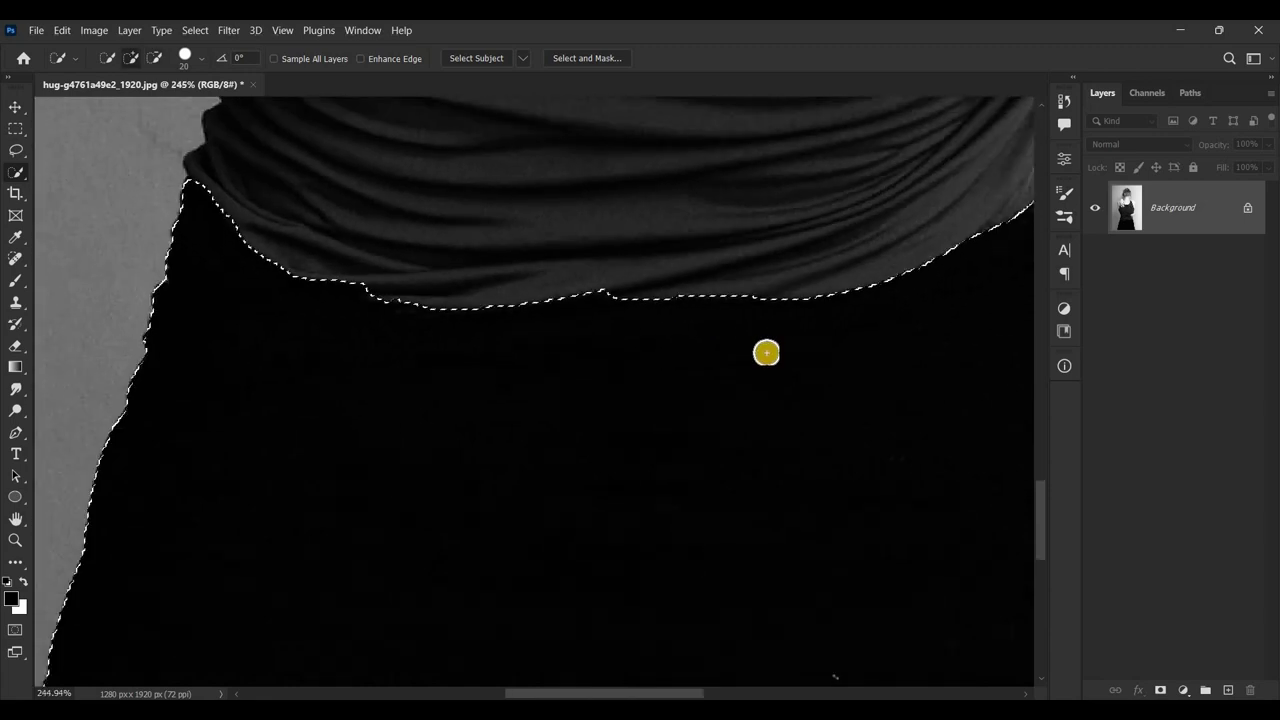
pyautogui.scroll(-2, 969, 451)
pyautogui.scroll(-2, 1040, 472)
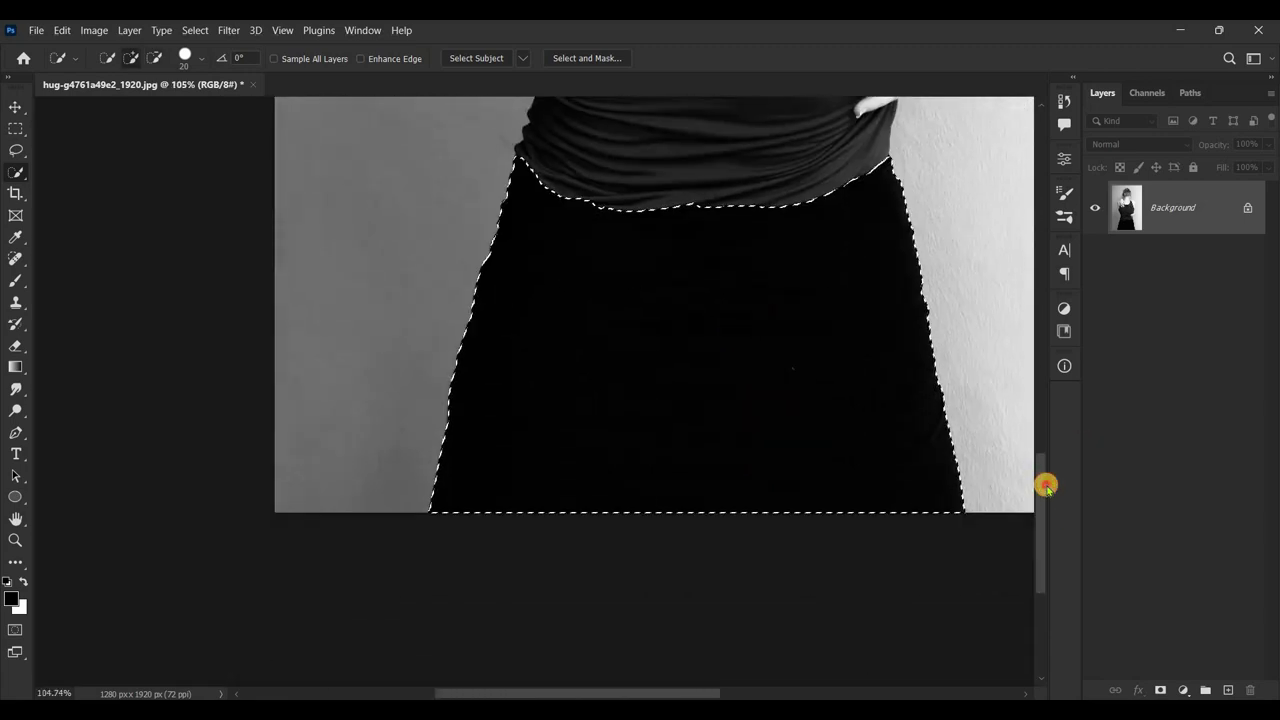
pyautogui.scroll(2, 1046, 486)
# Step: Preview the skirt selection in Quick Mask, then return to the normal selection outline
pyautogui.press('q')
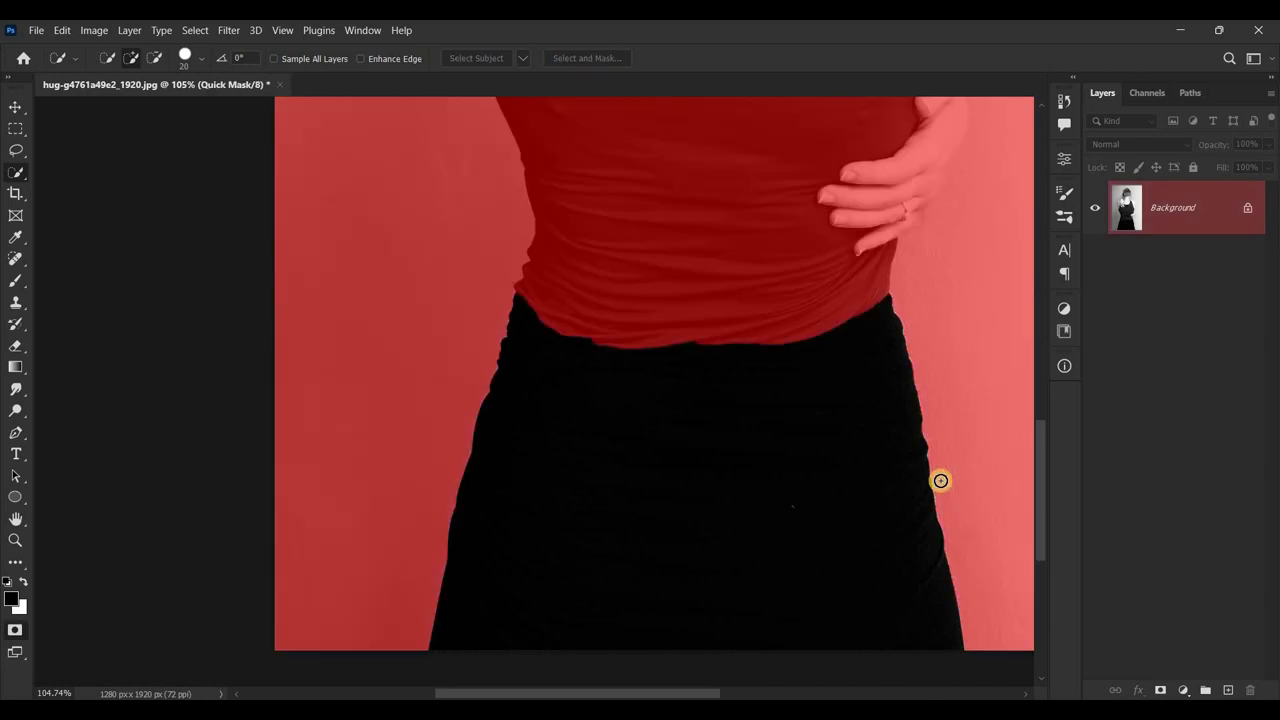
pyautogui.press('q')
pyautogui.scroll(-3, 651, 494)
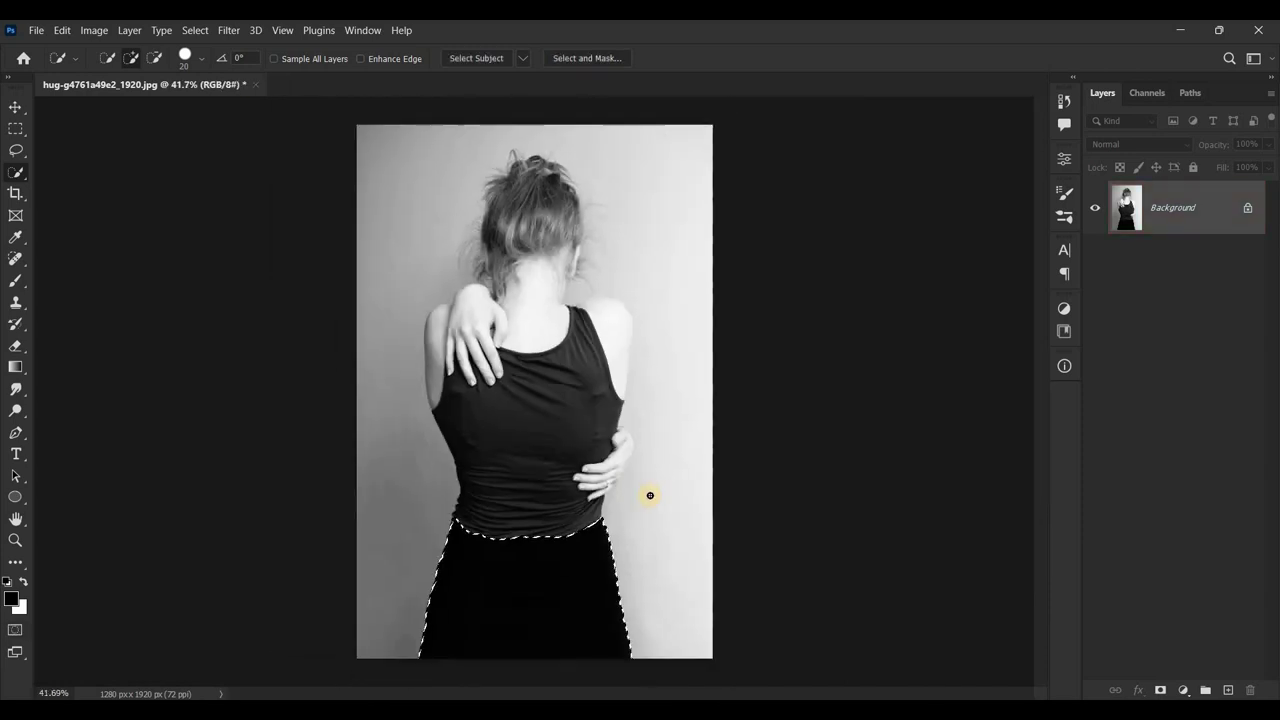
pyautogui.scroll(1, 651, 494)
pyautogui.scroll(-1, 649, 494)
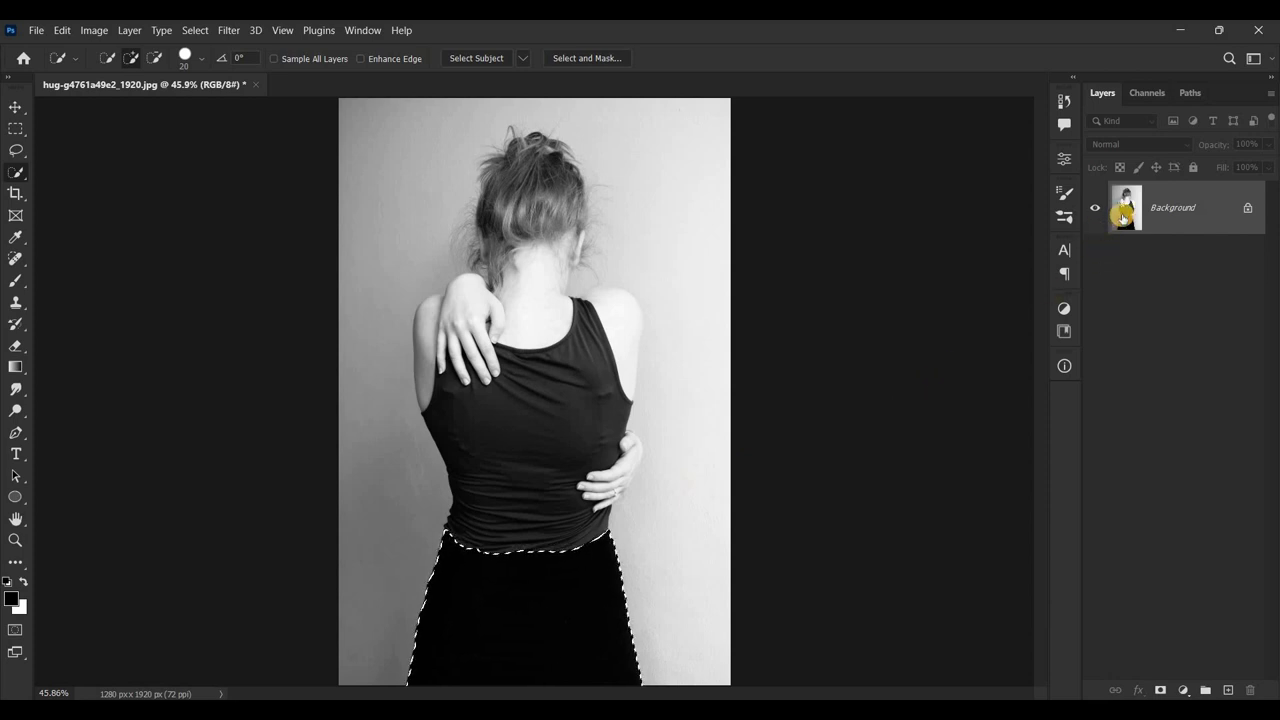
# Step: Copy the skirt to Layer 1, group it as 'Skirt', collapse it and select Background
pyautogui.hotkey('ctrl', 'j')
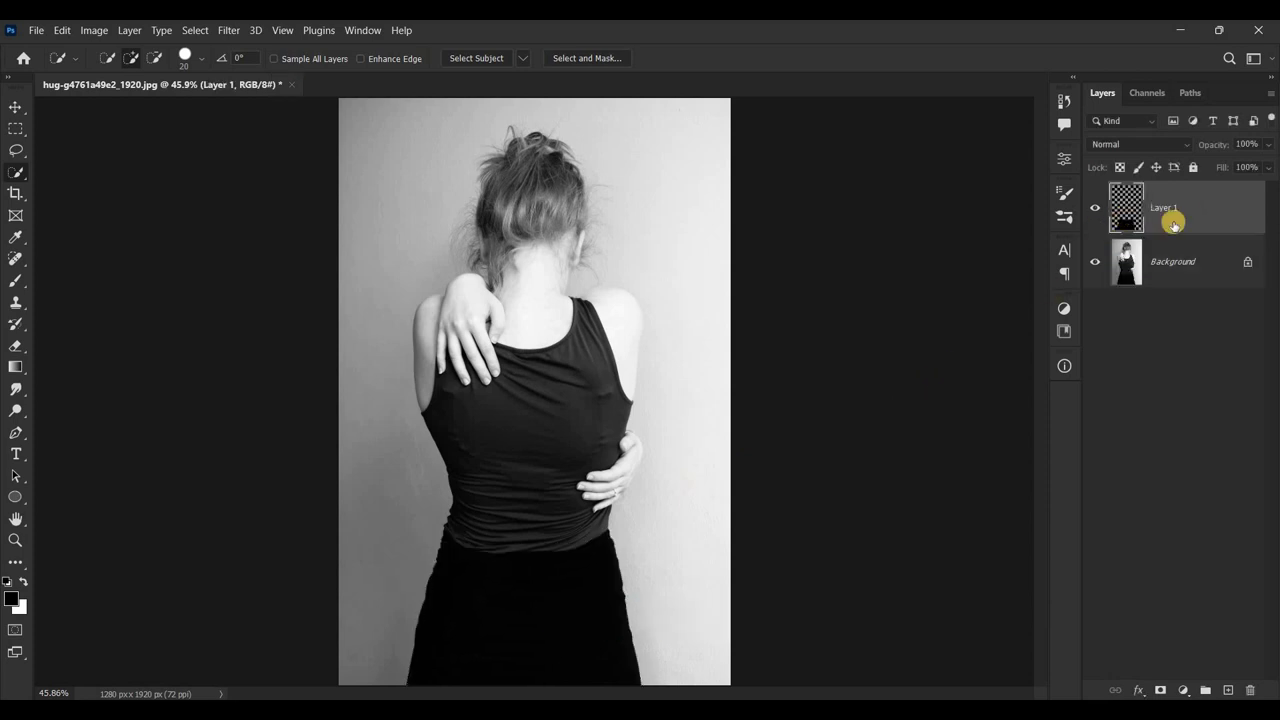
pyautogui.rightClick(1183, 212)
pyautogui.click(1068, 146)
pyautogui.write('Skirt')
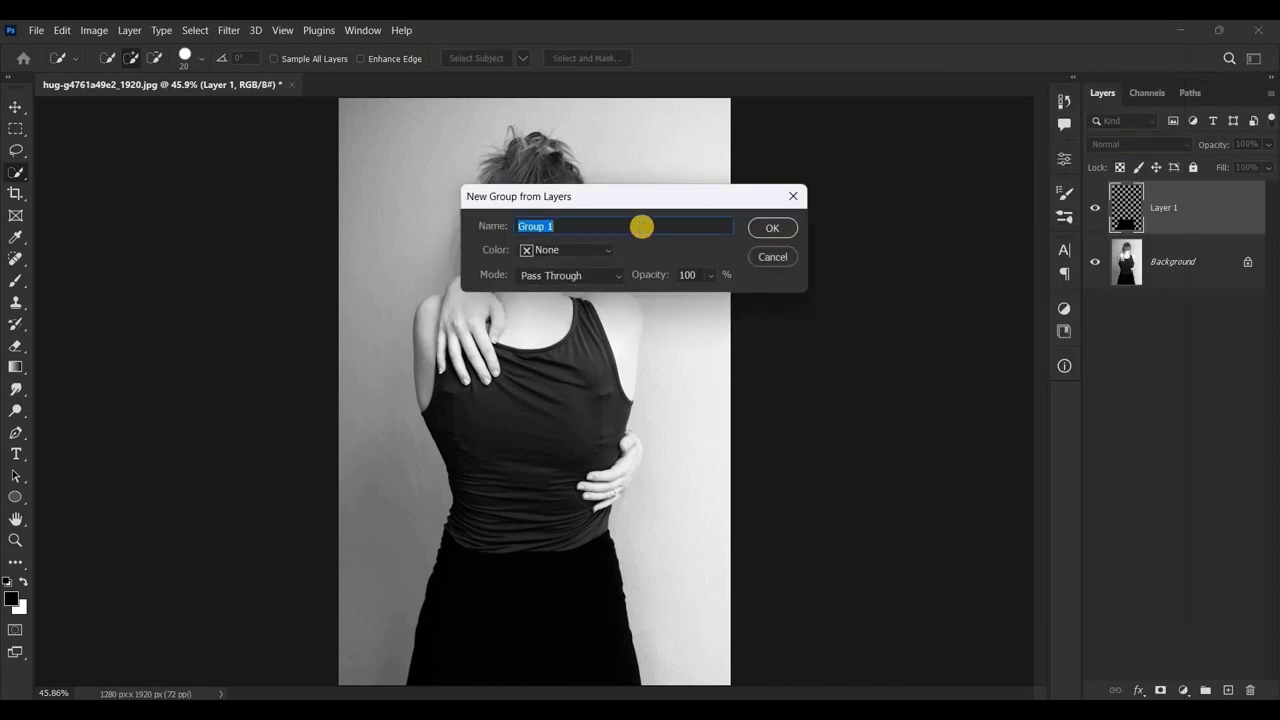
pyautogui.click(781, 228)
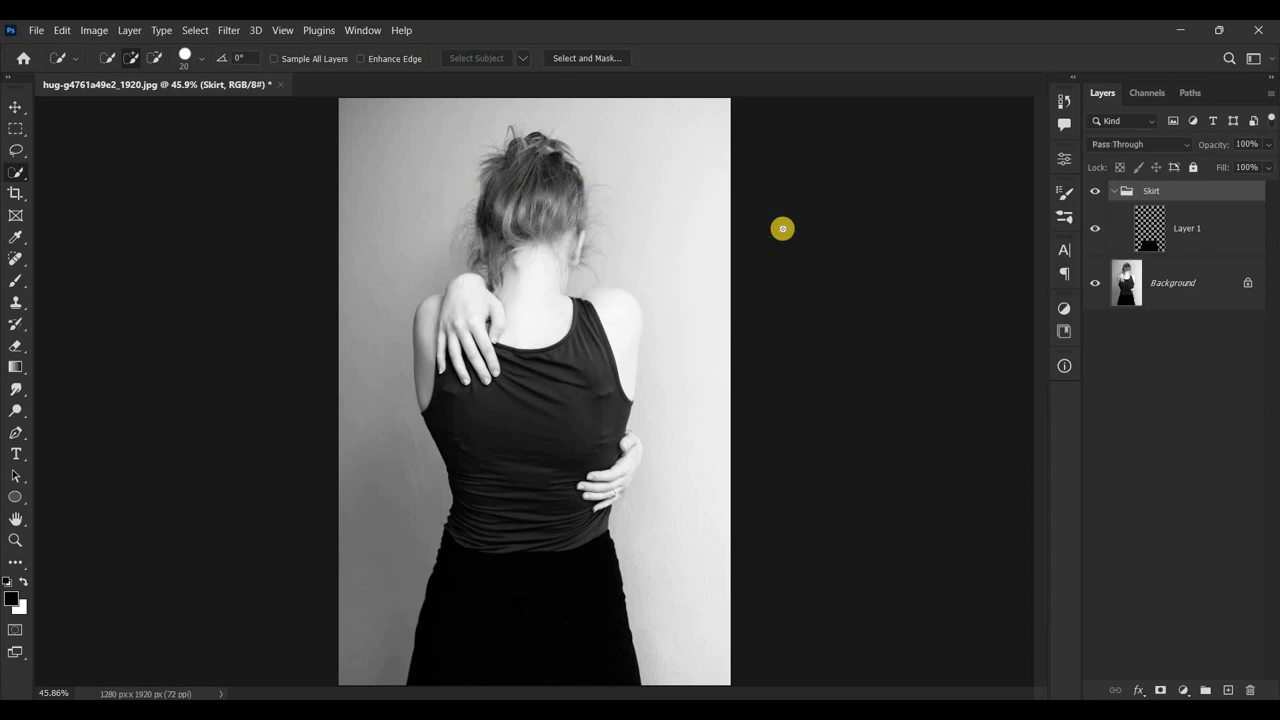
pyautogui.click(1115, 193)
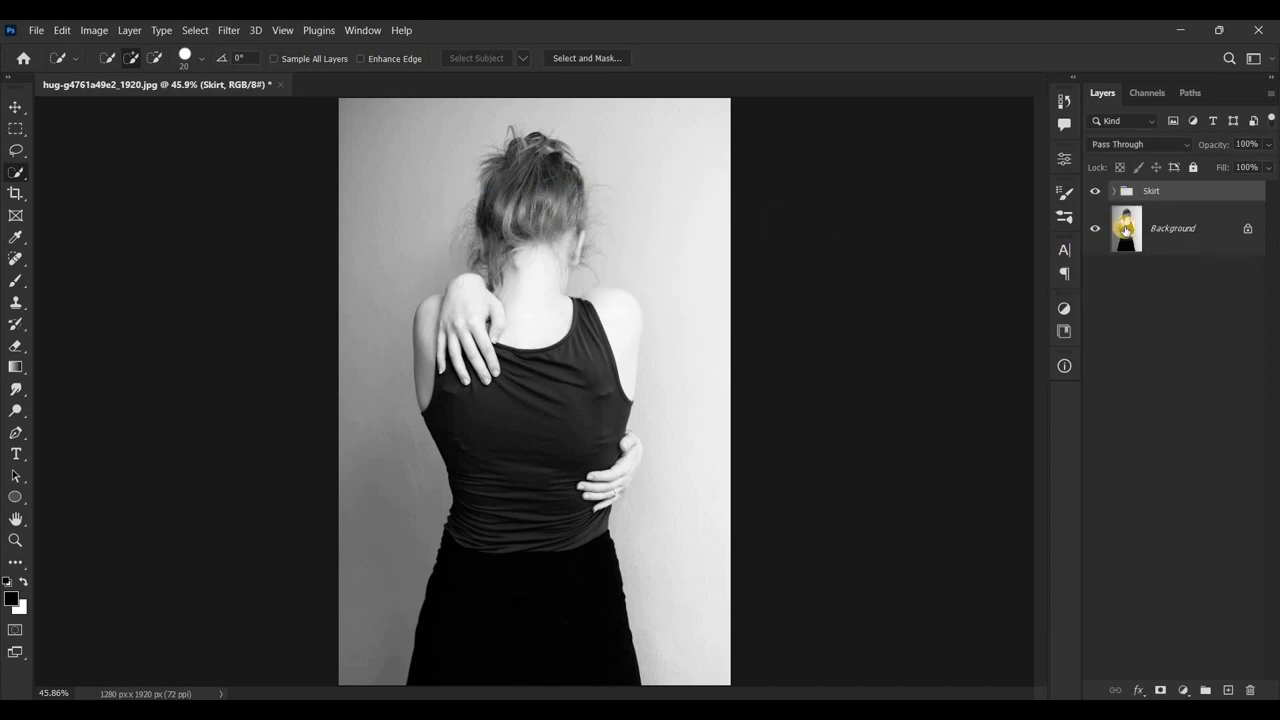
pyautogui.click(1125, 229)
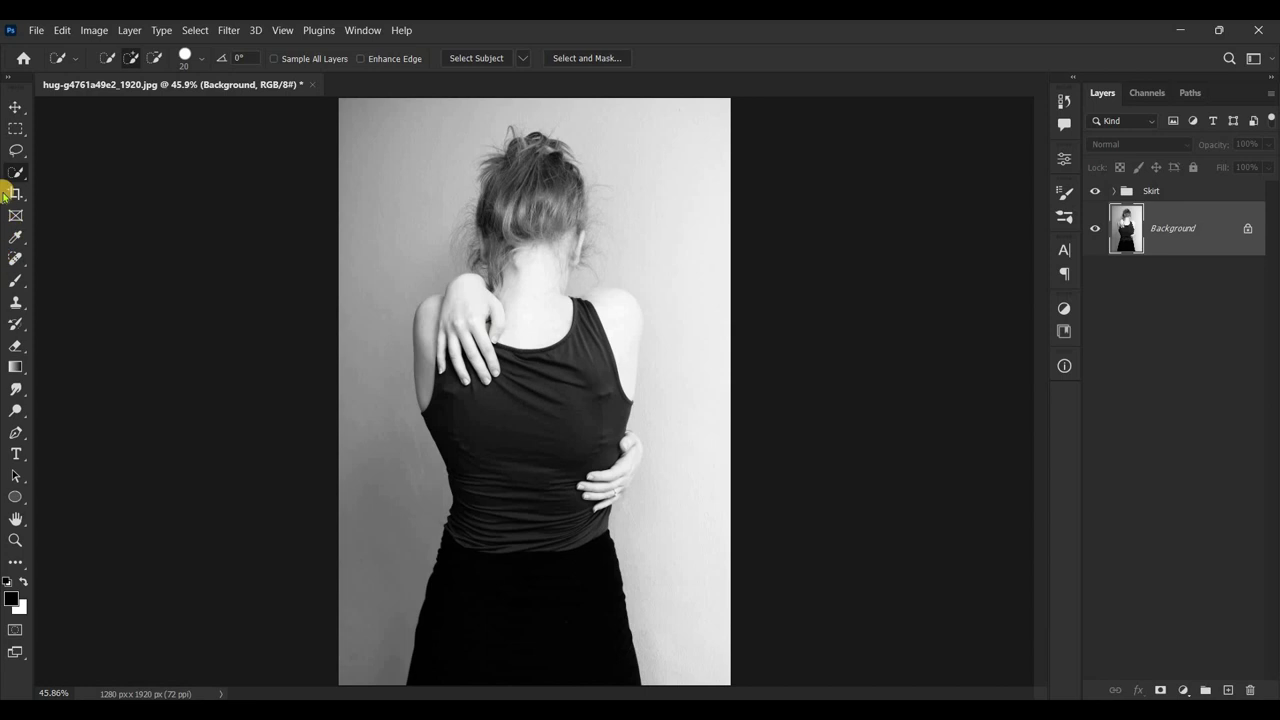
# Step: Brush-select the black tank top and check the selection in Quick Mask
pyautogui.moveTo(586, 356)
pyautogui.mouseDown()
pyautogui.moveTo(526, 499)
pyautogui.moveTo(528, 543)
pyautogui.mouseUp()
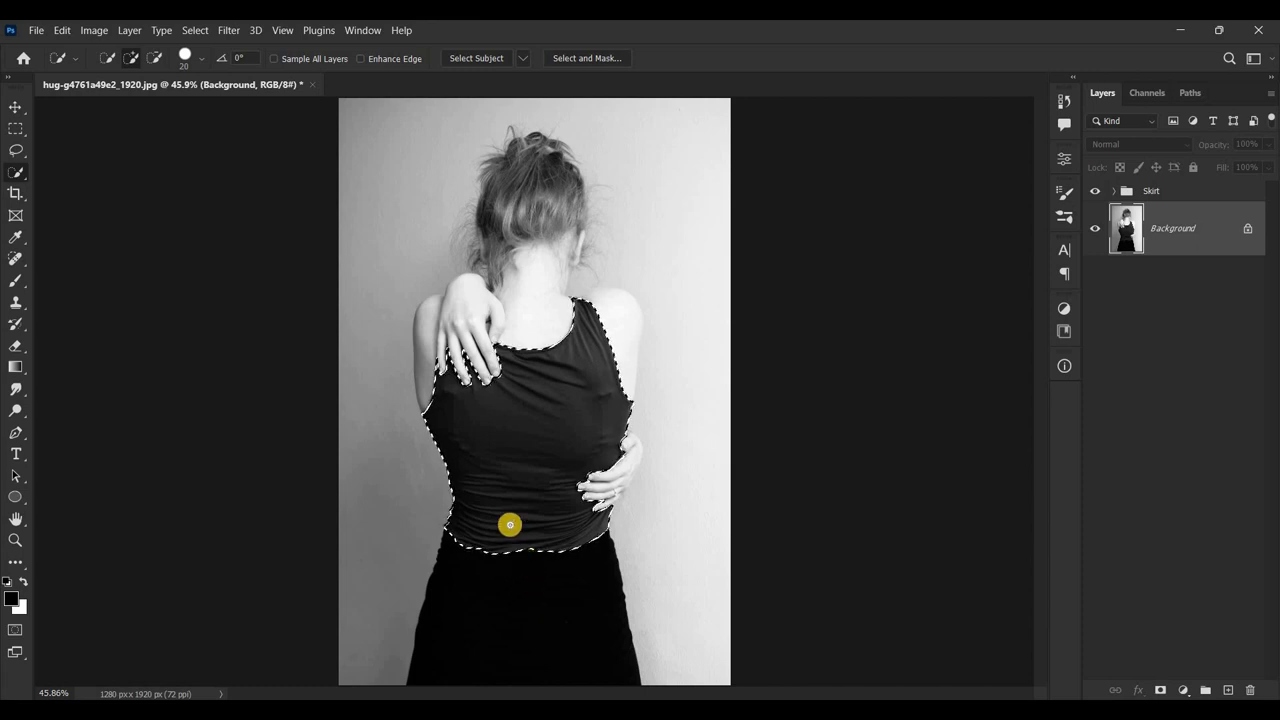
pyautogui.press('q')
pyautogui.scroll(2, 580, 519)
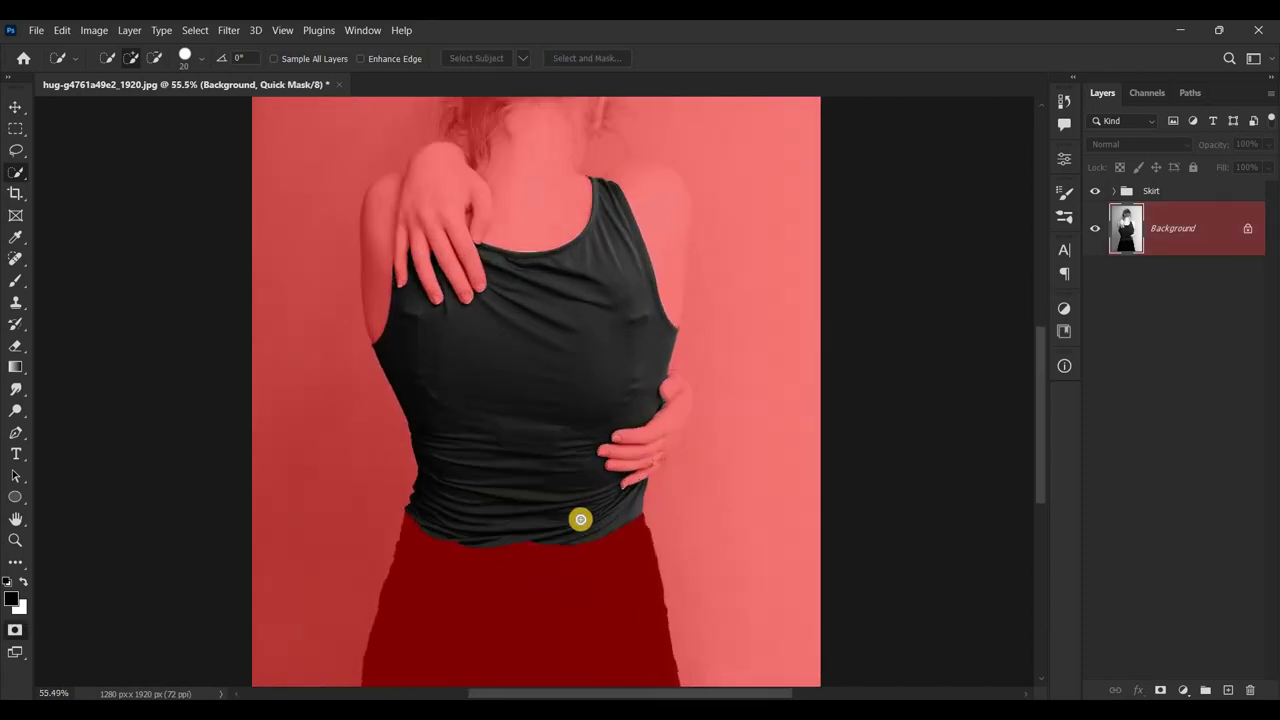
pyautogui.scroll(1, 570, 510)
pyautogui.scroll(1, 526, 543)
pyautogui.scroll(2, 524, 543)
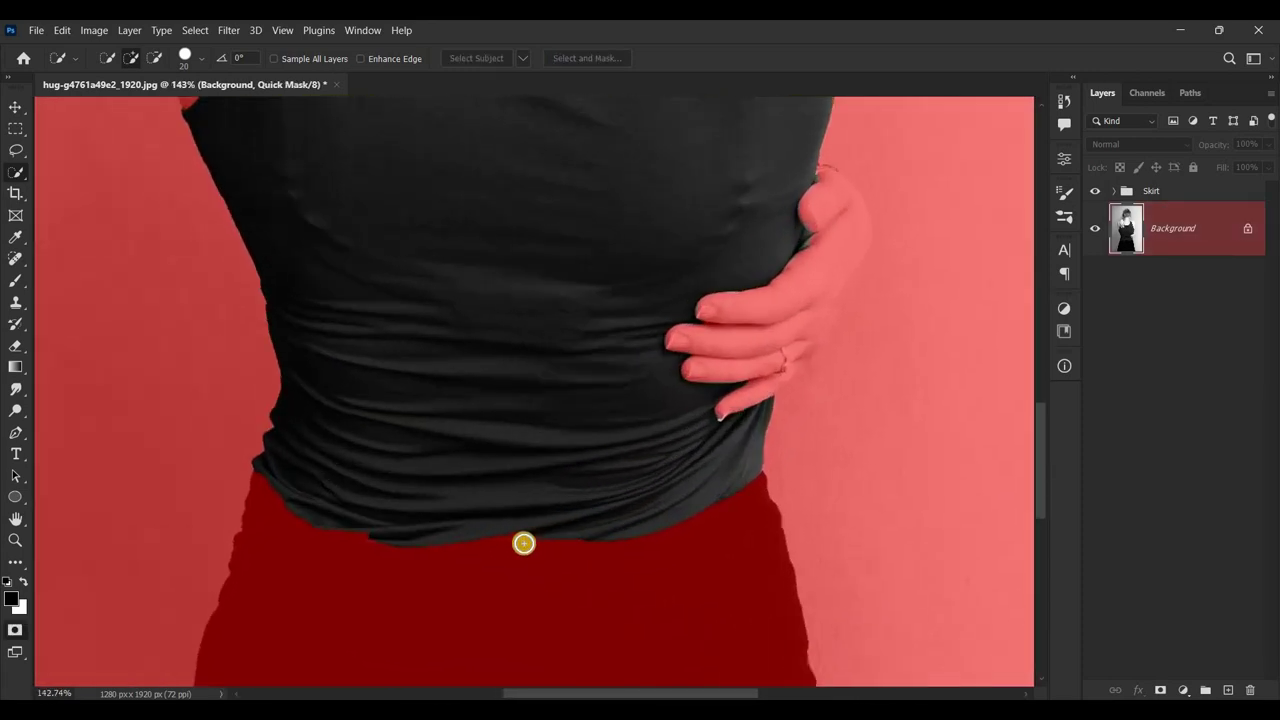
pyautogui.press('q')
# Step: Refine the tank top selection's lower edge along the hem at the waist
pyautogui.scroll(3, 506, 554)
pyautogui.scroll(1, 536, 499)
pyautogui.moveTo(535, 499); pyautogui.dragTo(489, 503)
pyautogui.moveTo(570, 491)
pyautogui.mouseDown()
pyautogui.moveTo(251, 491)
pyautogui.moveTo(209, 503)
pyautogui.mouseUp()
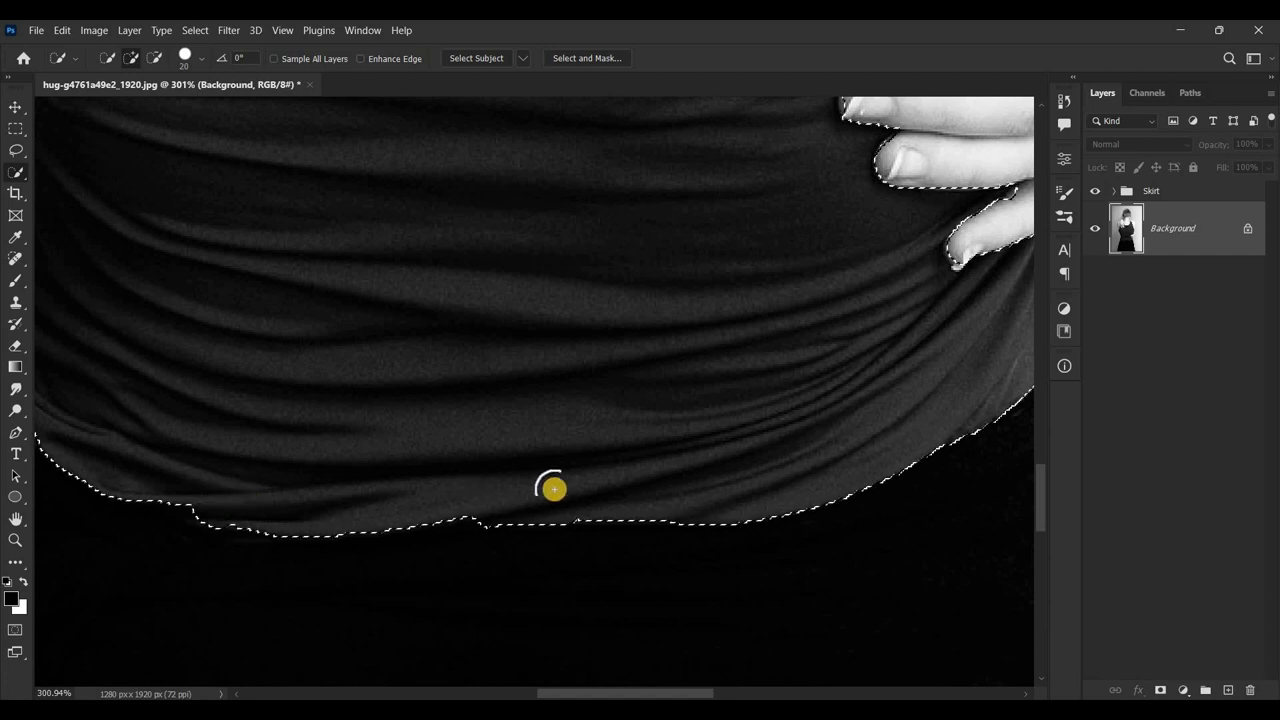
pyautogui.scroll(-3, 766, 443)
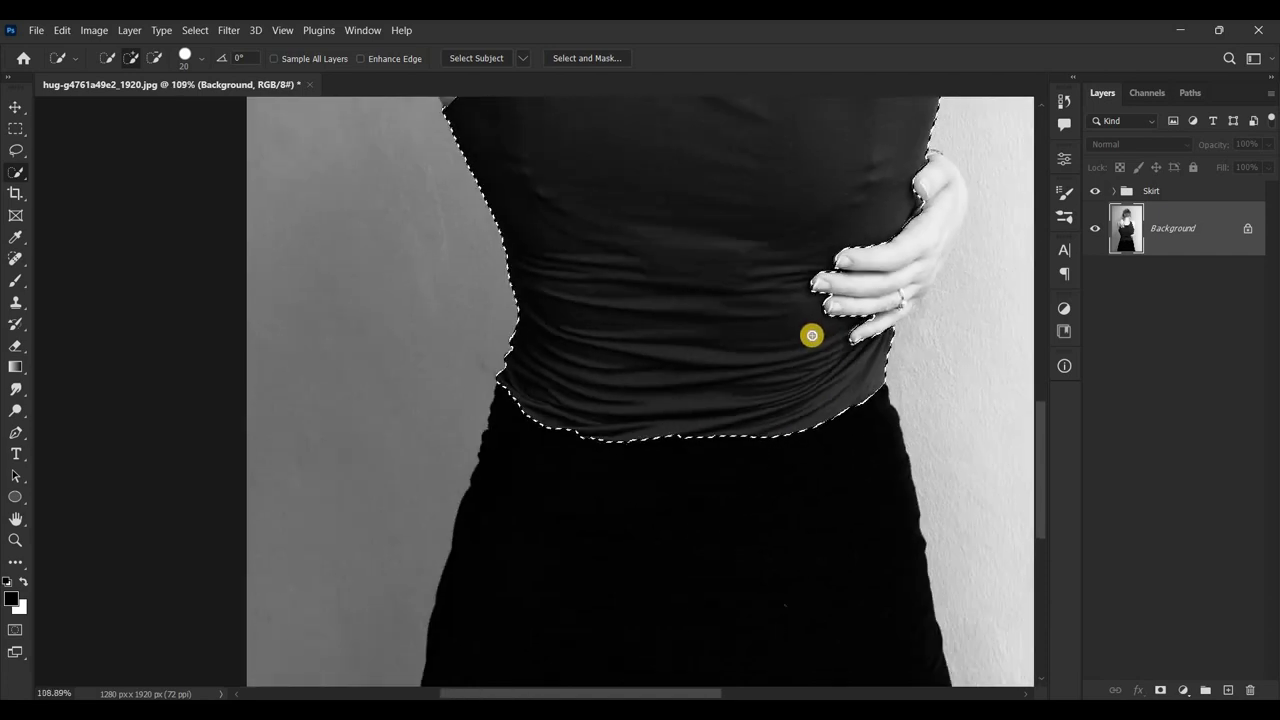
pyautogui.scroll(-2, 812, 335)
pyautogui.scroll(-1, 814, 338)
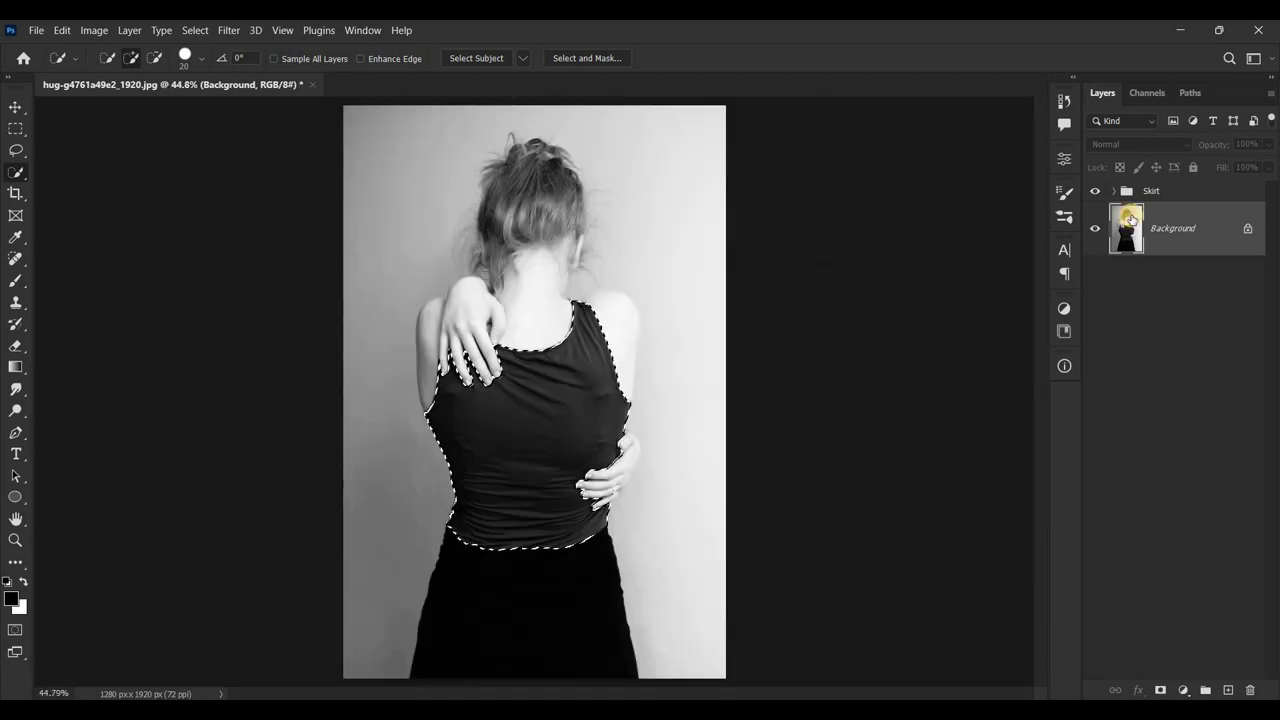
# Step: Copy the tank top into a 'Tank Top' group above Skirt, then select Background
pyautogui.hotkey('ctrl', 'j')
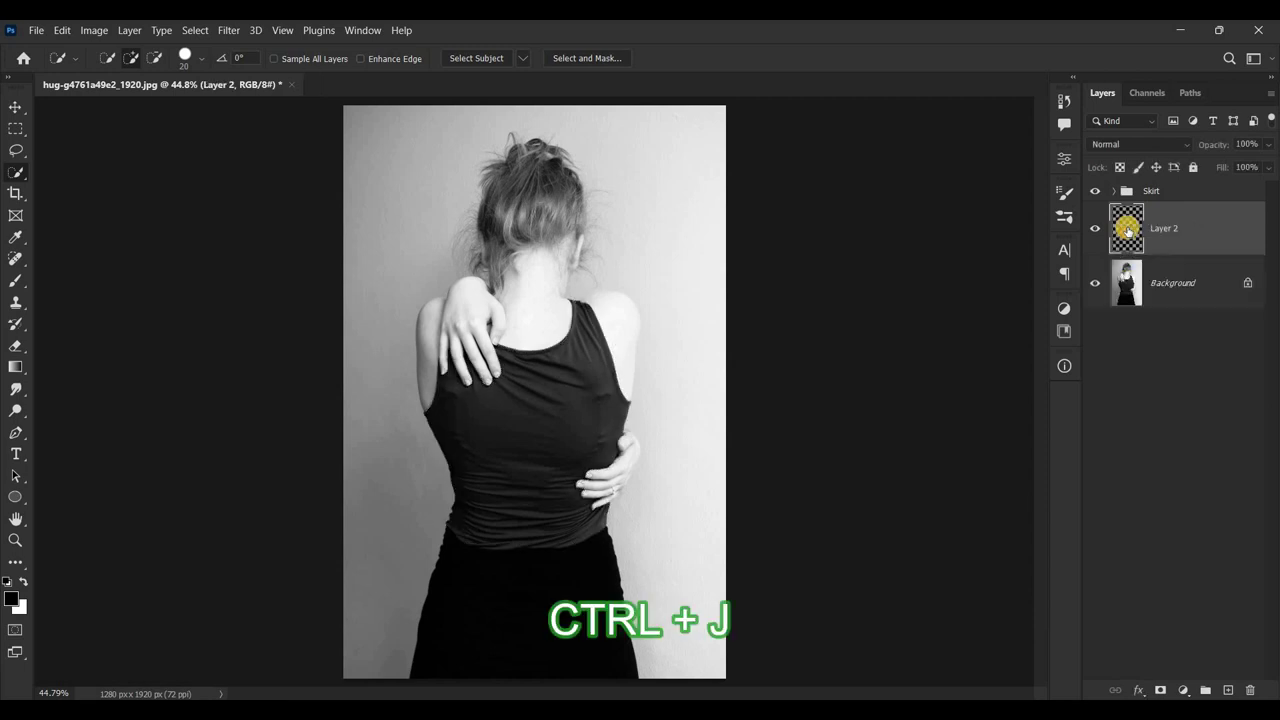
pyautogui.rightClick(1208, 229)
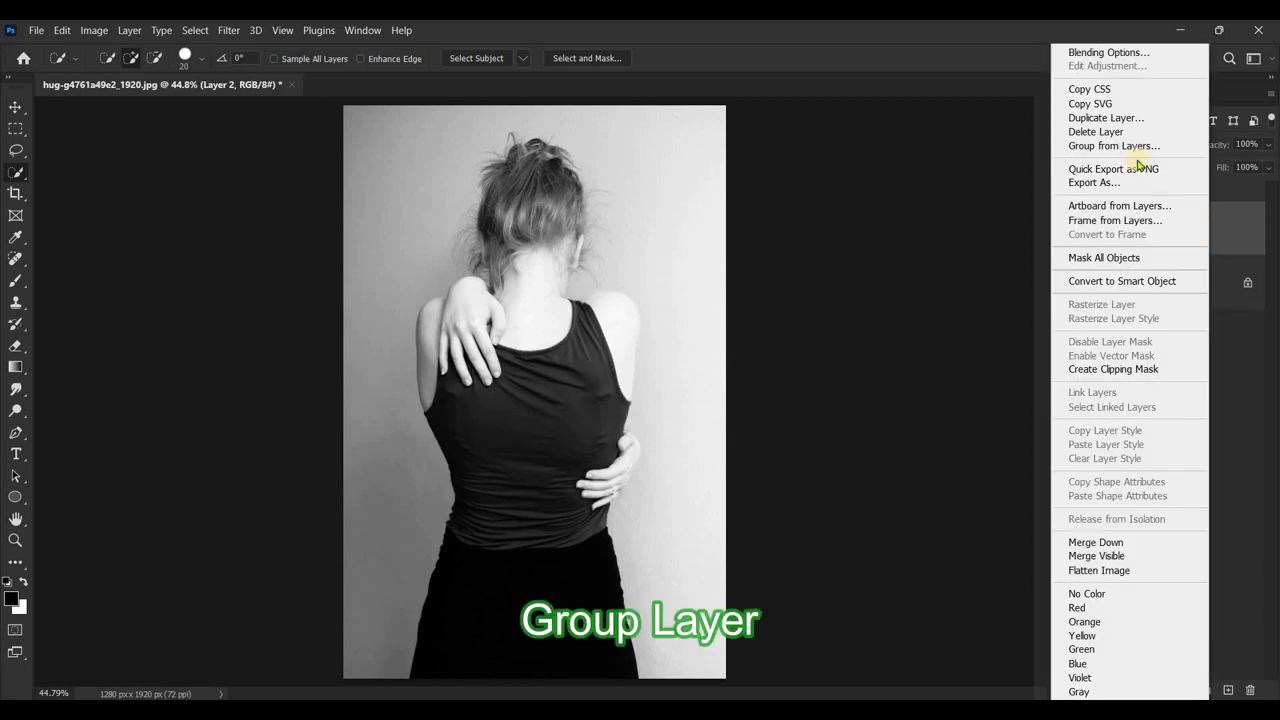
pyautogui.click(1125, 146)
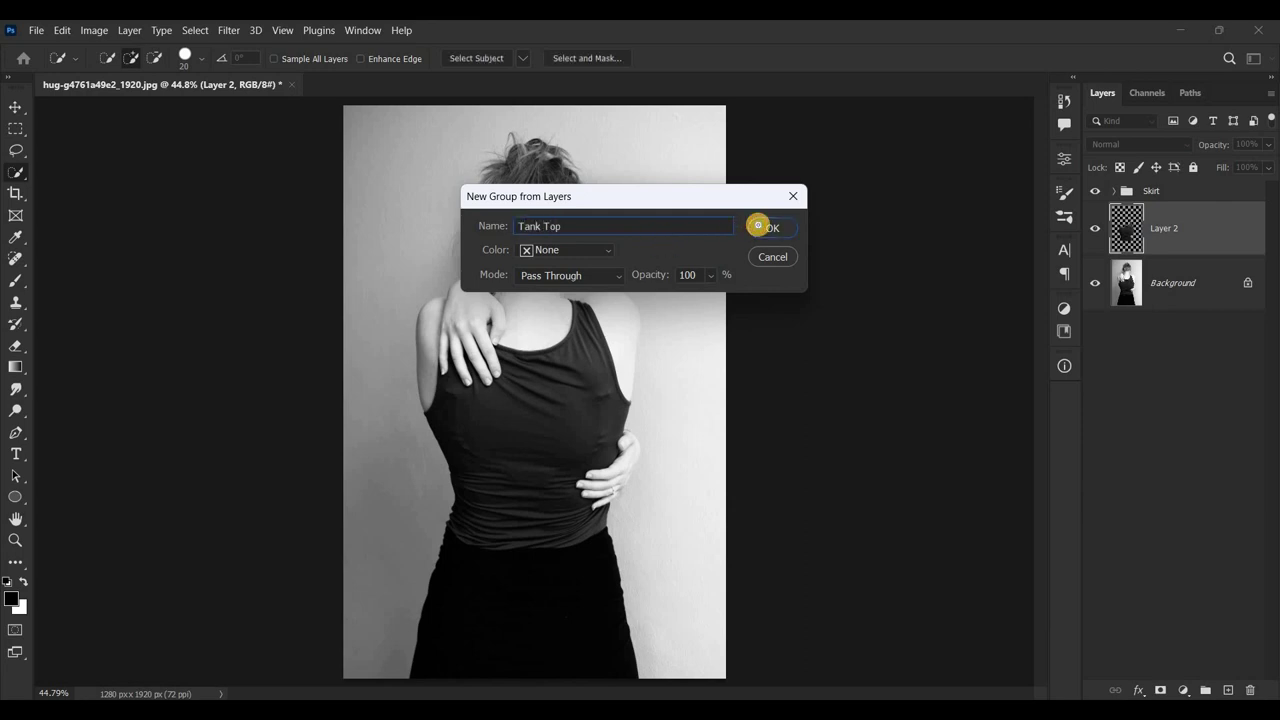
pyautogui.click(758, 226)
pyautogui.click(1114, 213)
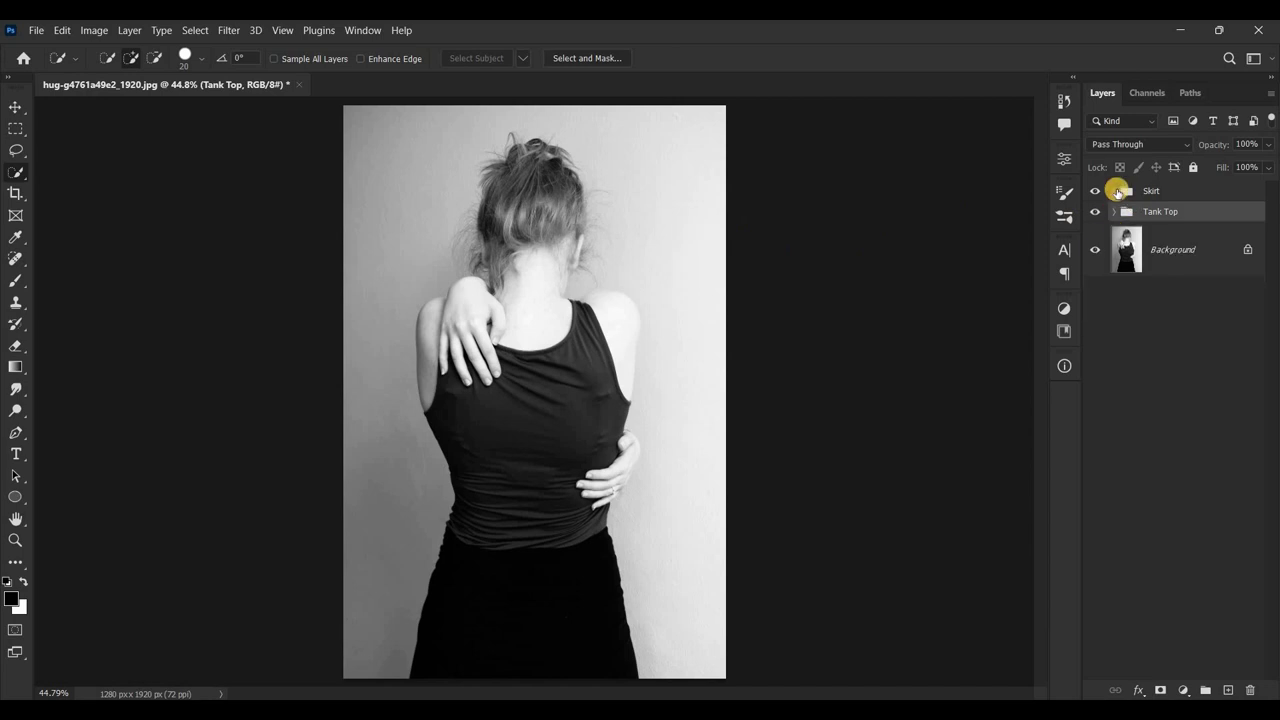
pyautogui.moveTo(1129, 193)
pyautogui.mouseDown()
pyautogui.moveTo(1128, 222)
pyautogui.moveTo(1129, 208)
pyautogui.mouseUp()
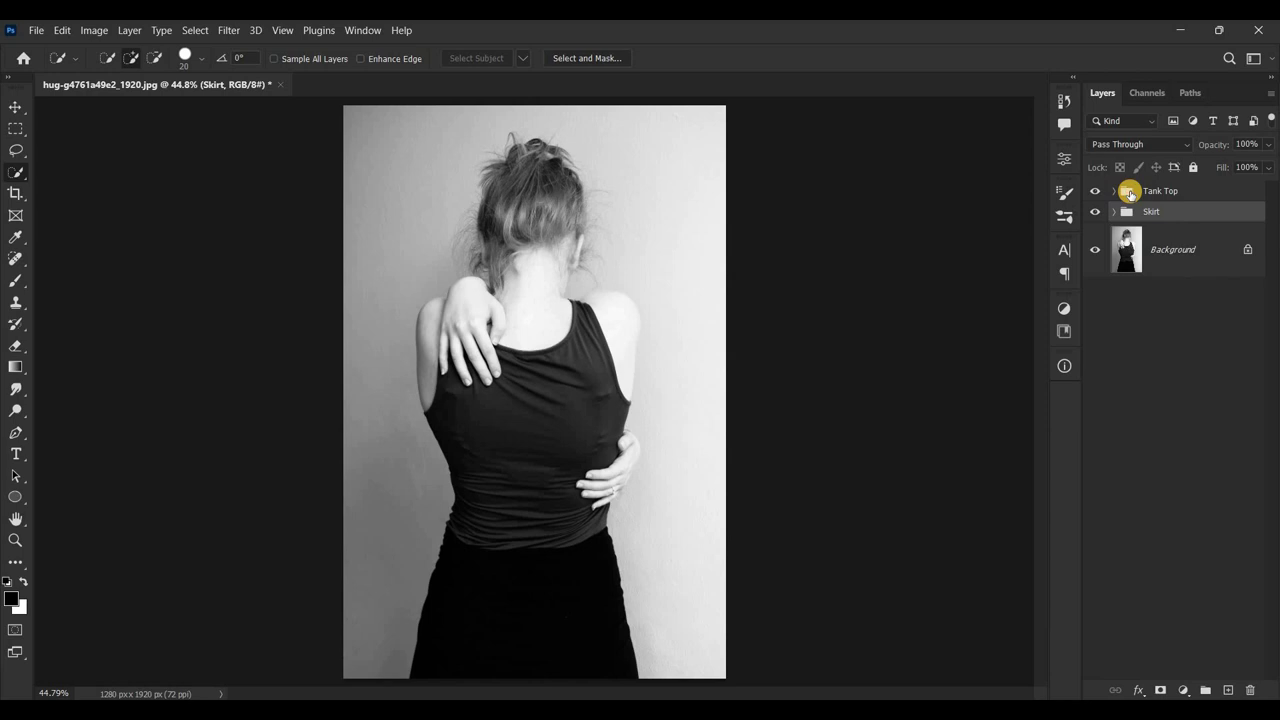
pyautogui.click(1130, 194)
pyautogui.click(1125, 254)
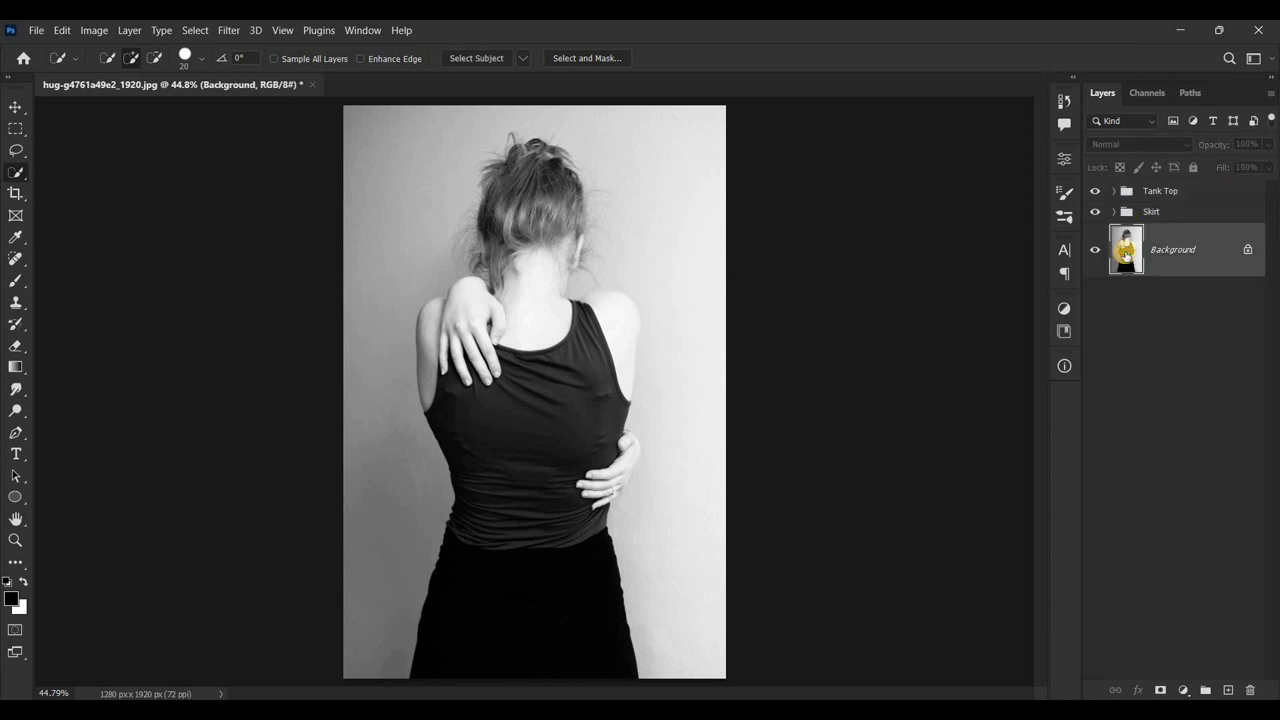
# Step: Add a #daab91 Solid Color fill layer in Color blend mode, then reselect Background
pyautogui.click(1184, 691)
pyautogui.click(1171, 405)
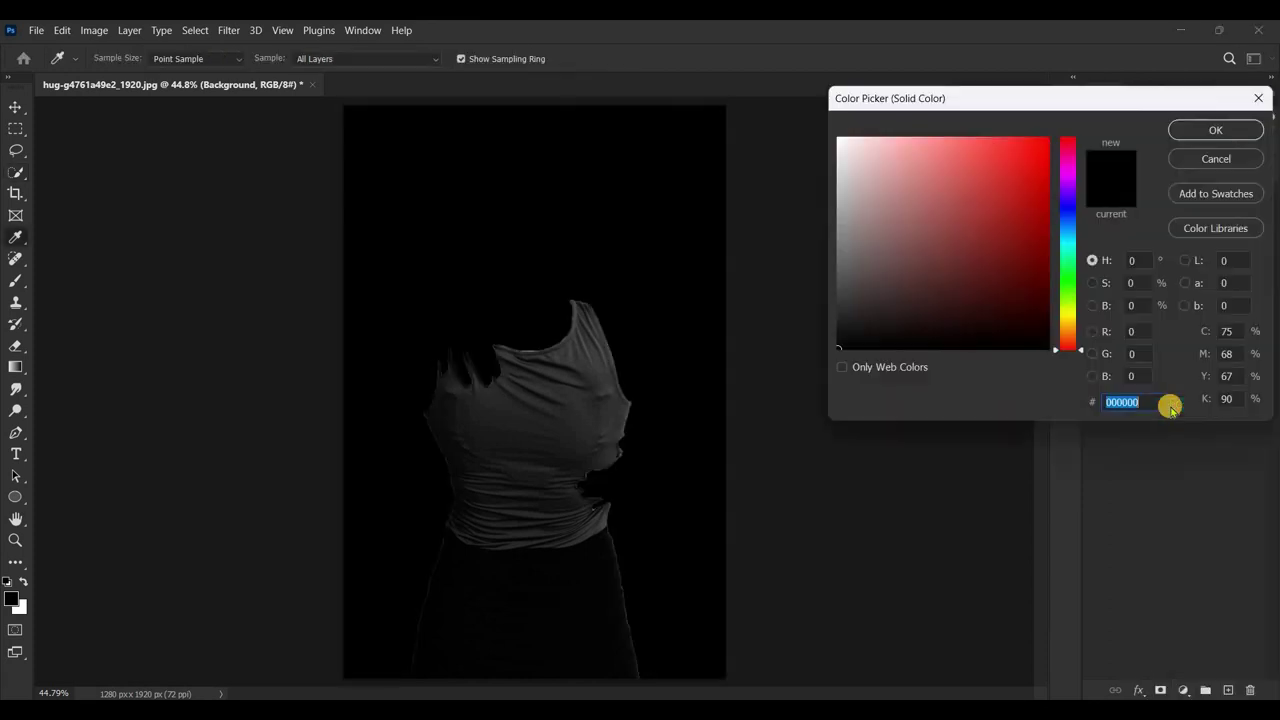
pyautogui.write('daab91')
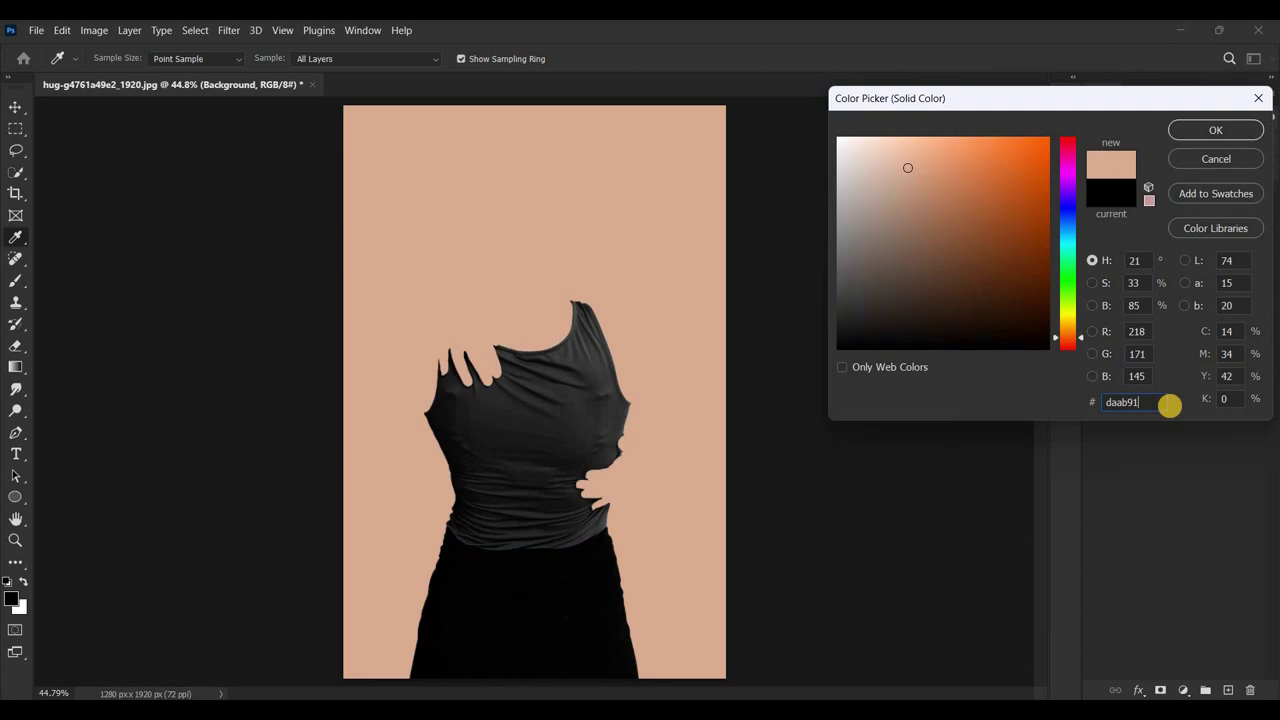
pyautogui.click(1216, 130)
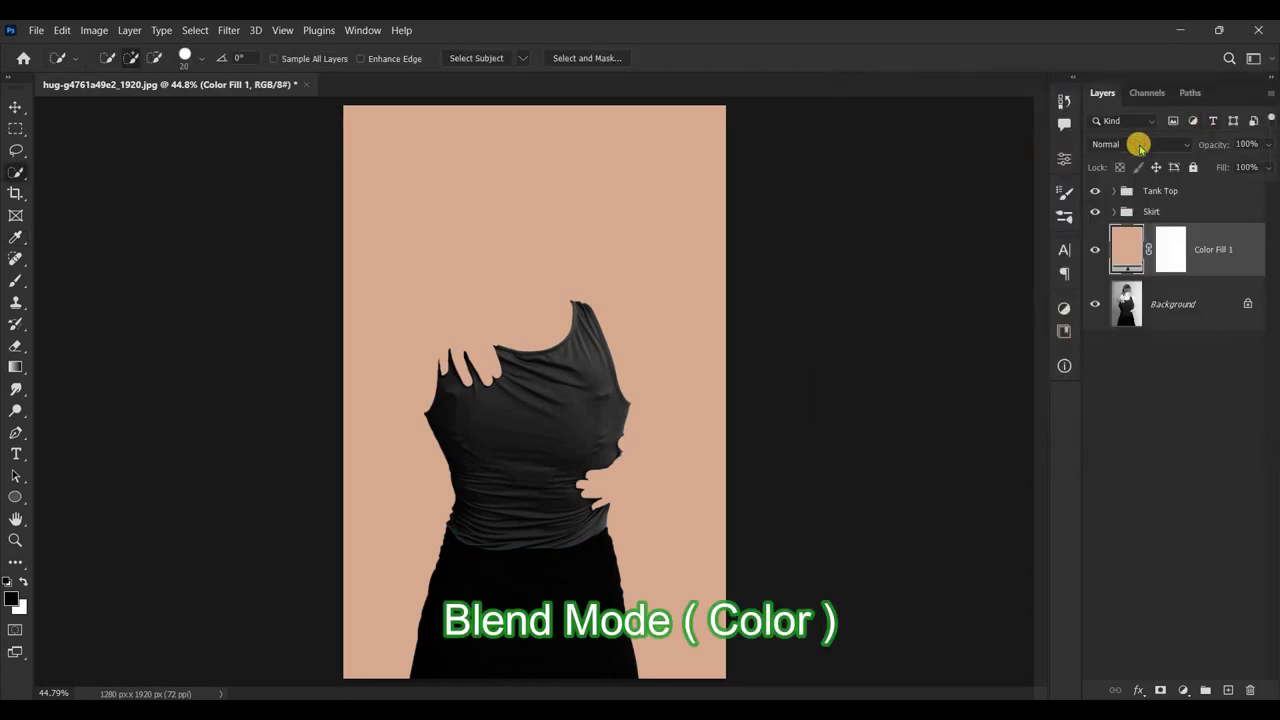
pyautogui.click(1138, 147)
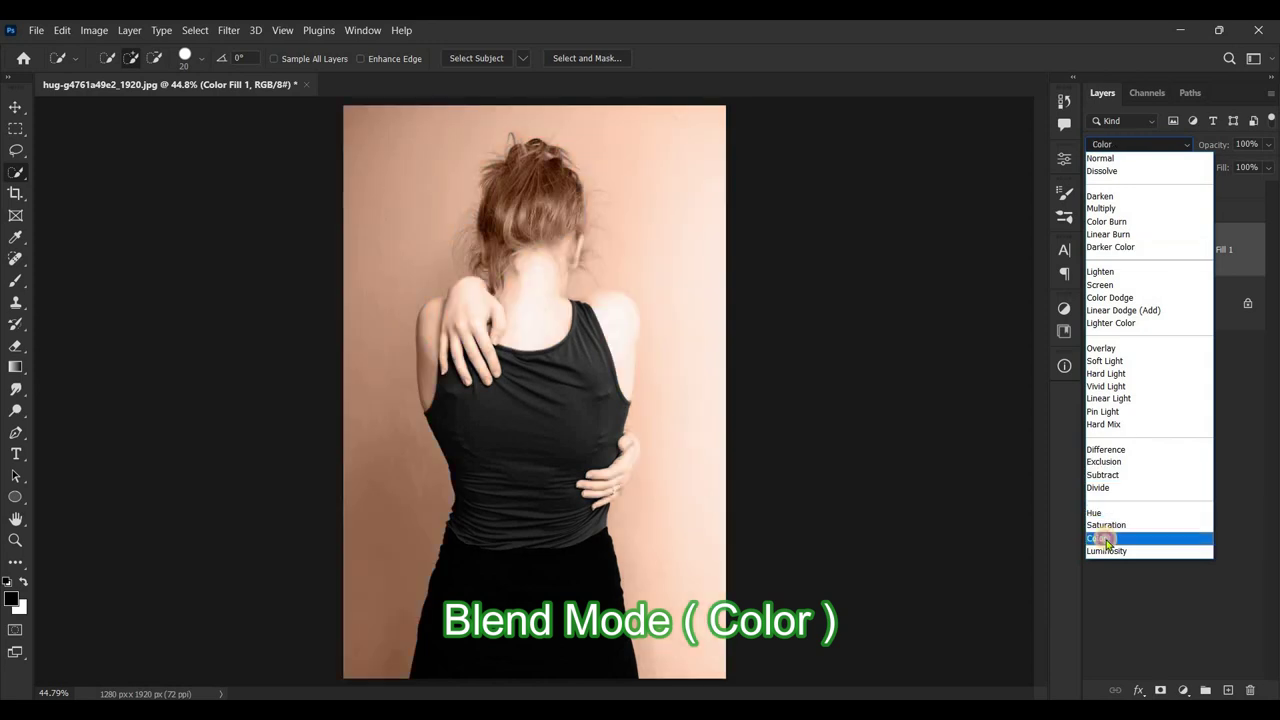
pyautogui.click(1100, 538)
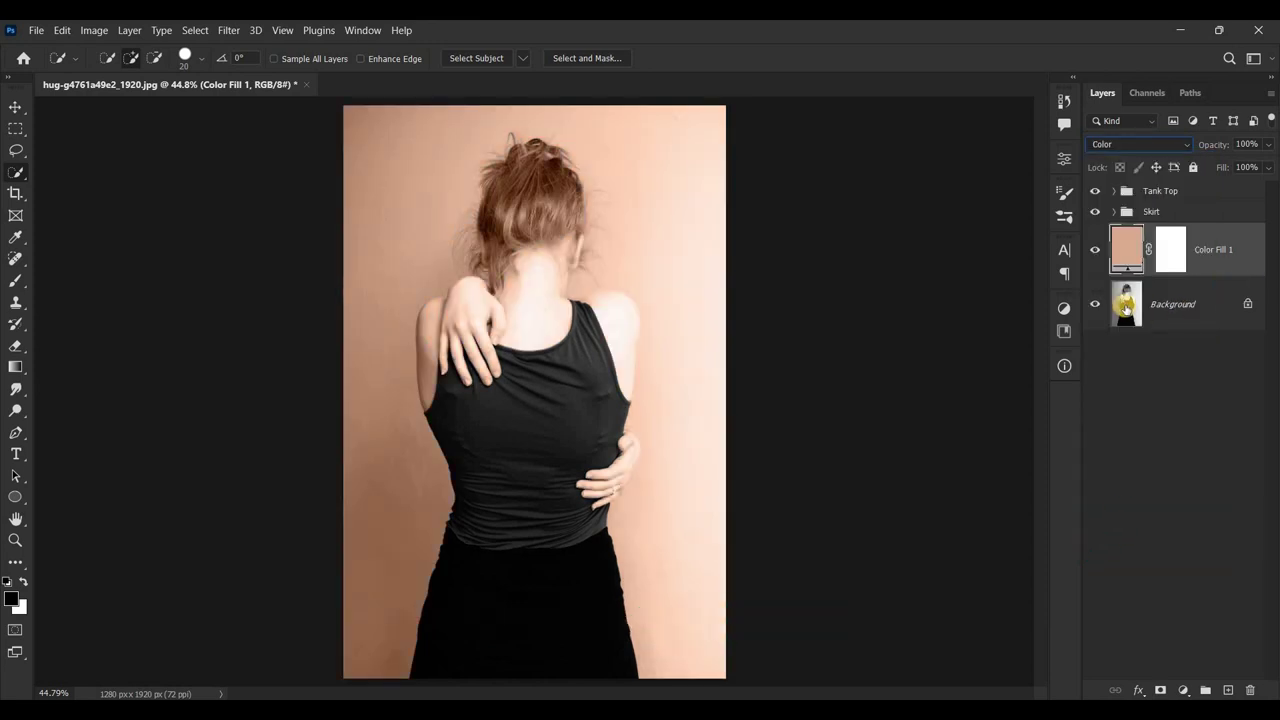
pyautogui.click(1126, 308)
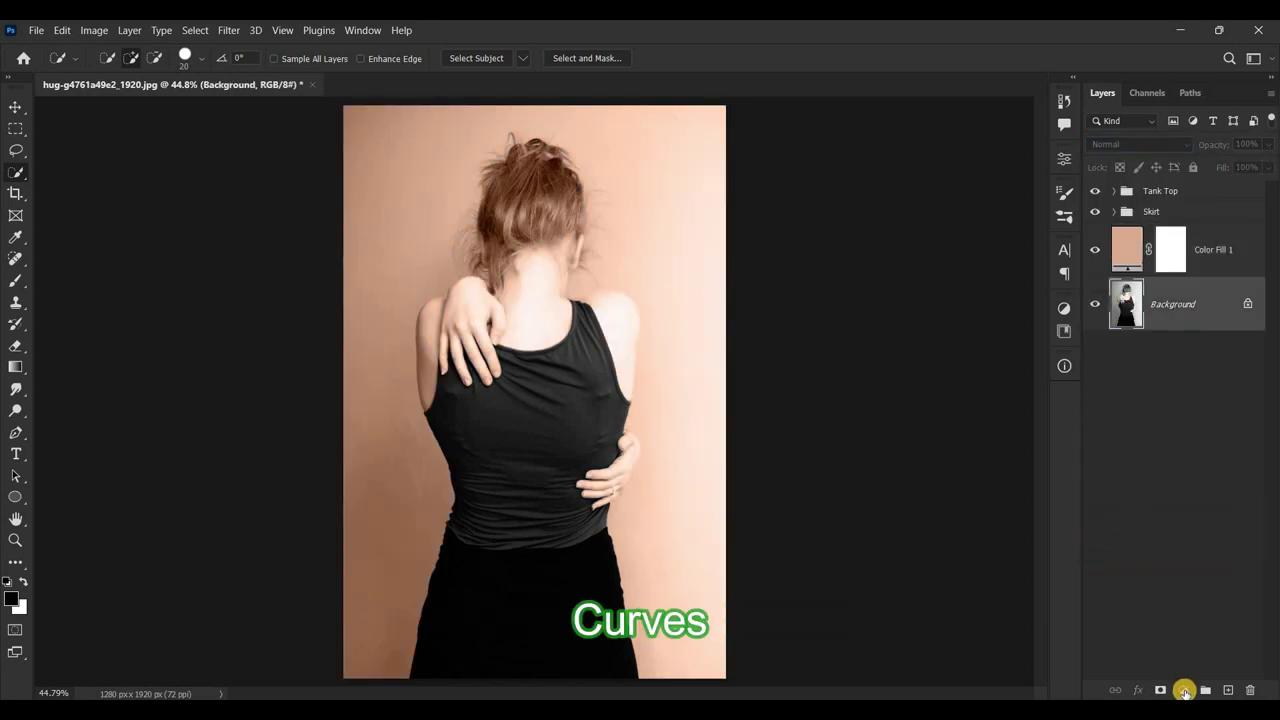
pyautogui.click(1184, 691)
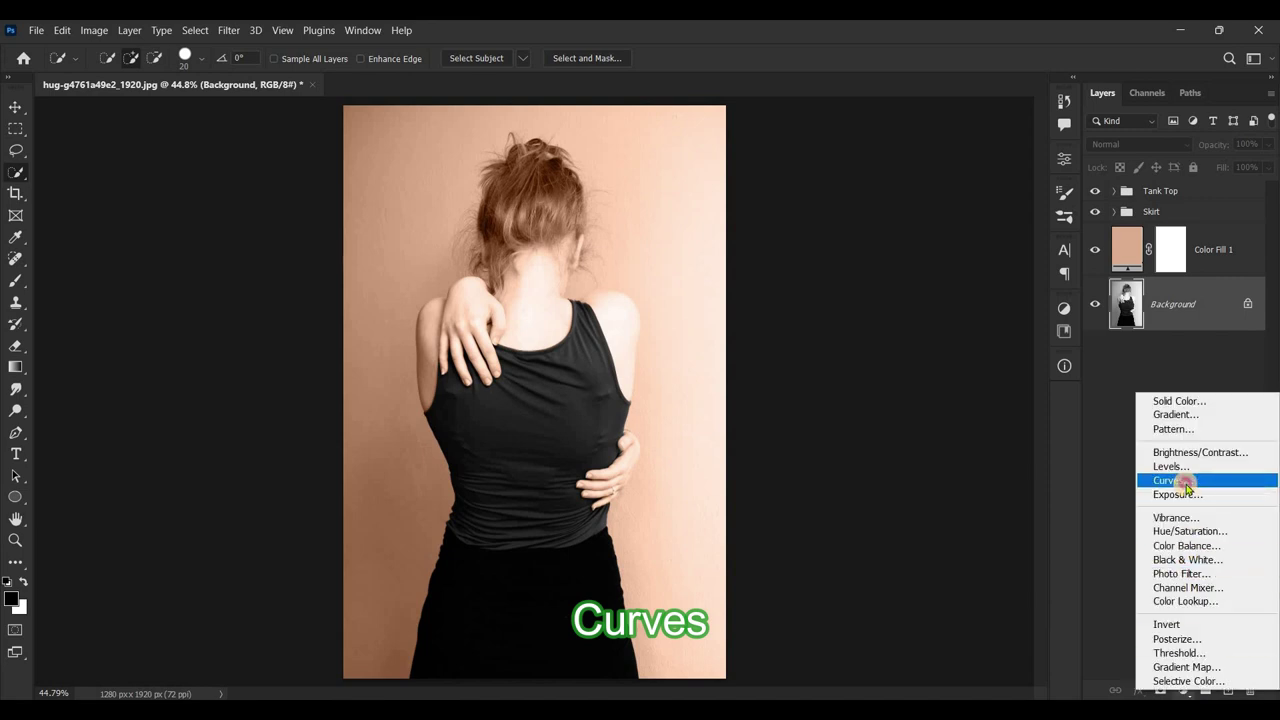
# Step: Add a Curves adjustment with its midpoint pulled down to darken the photo
pyautogui.click(1185, 482)
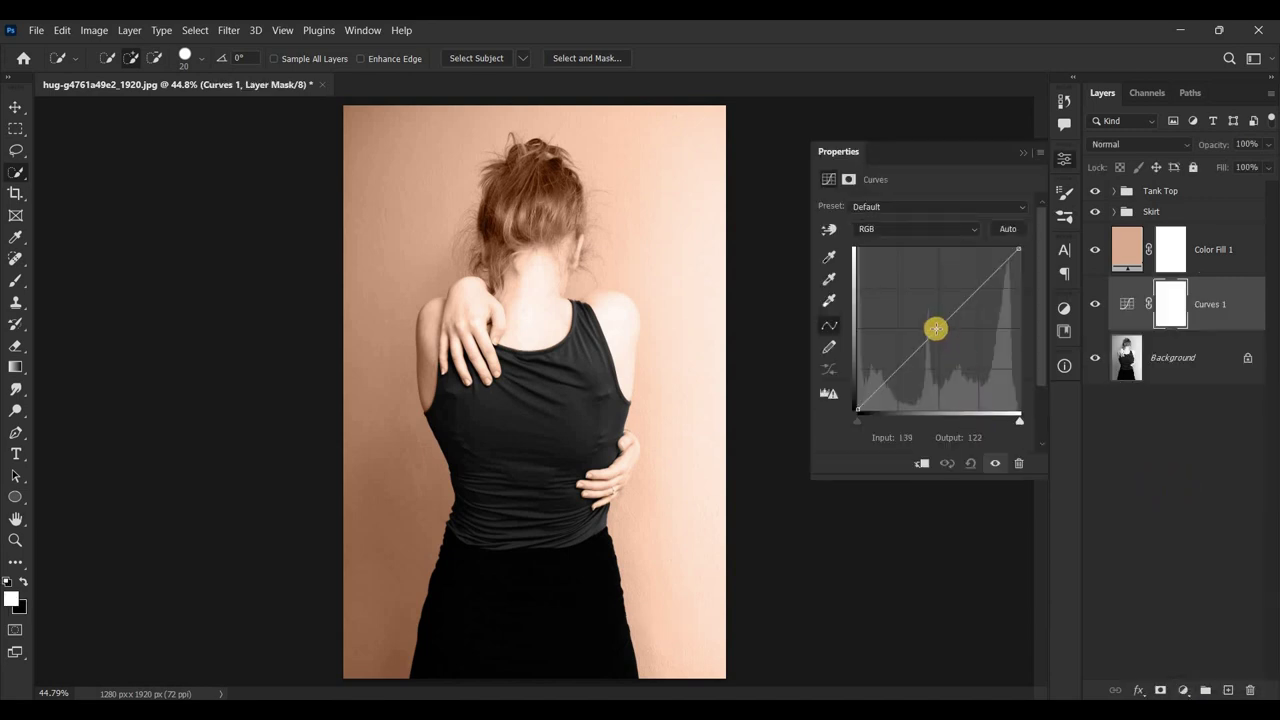
pyautogui.moveTo(938, 332); pyautogui.dragTo(965, 352)
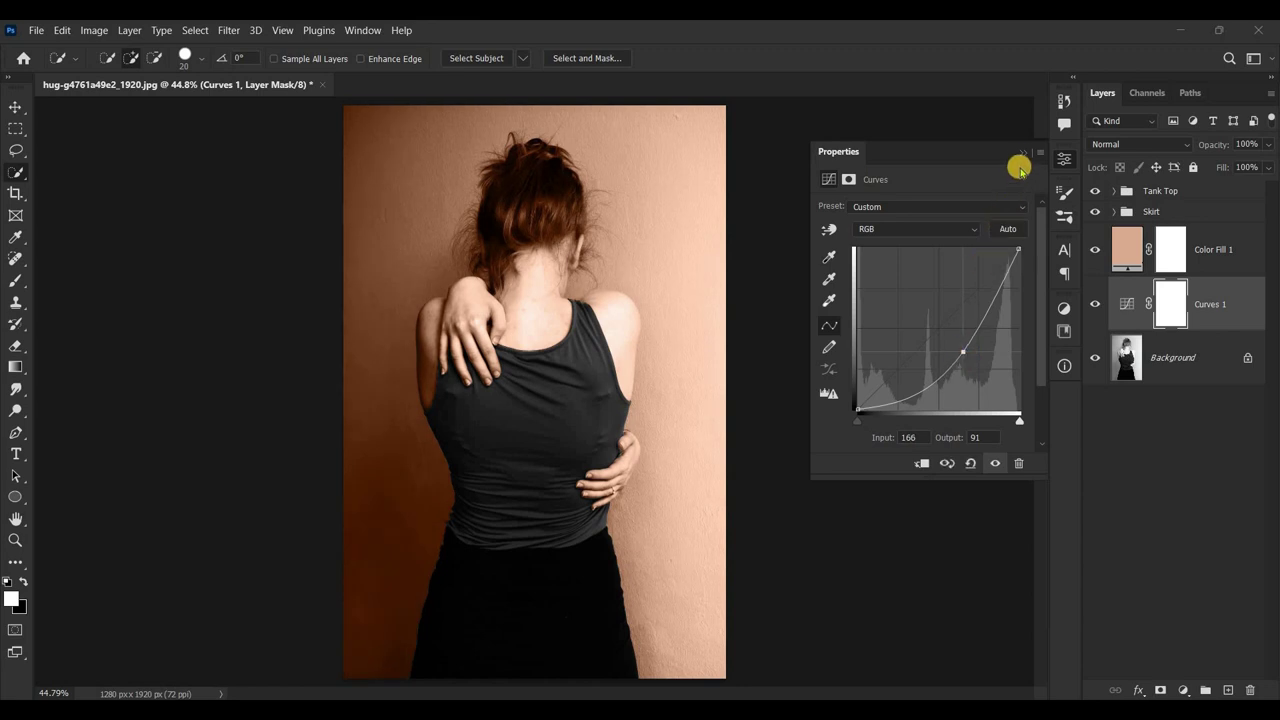
pyautogui.click(1023, 152)
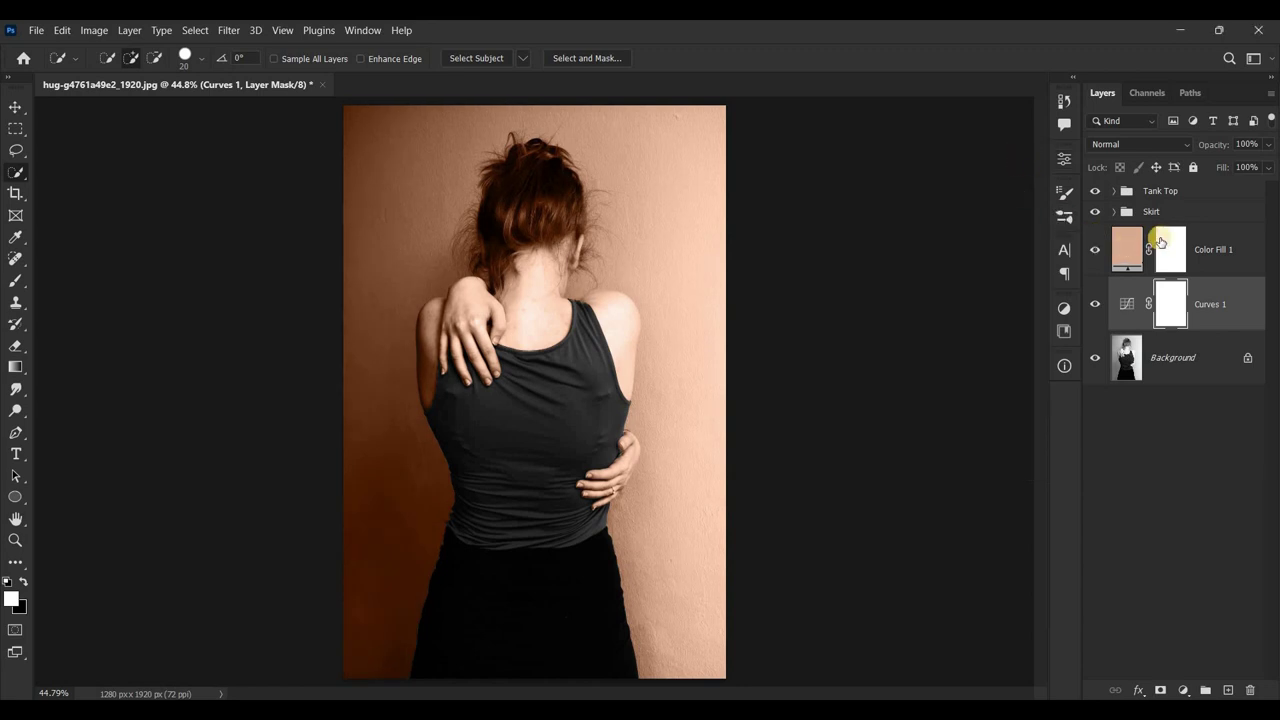
# Step: Unlock the Background and group Color Fill 1, Curves 1 and Layer 0 as 'Subject'
pyautogui.click(1126, 192)
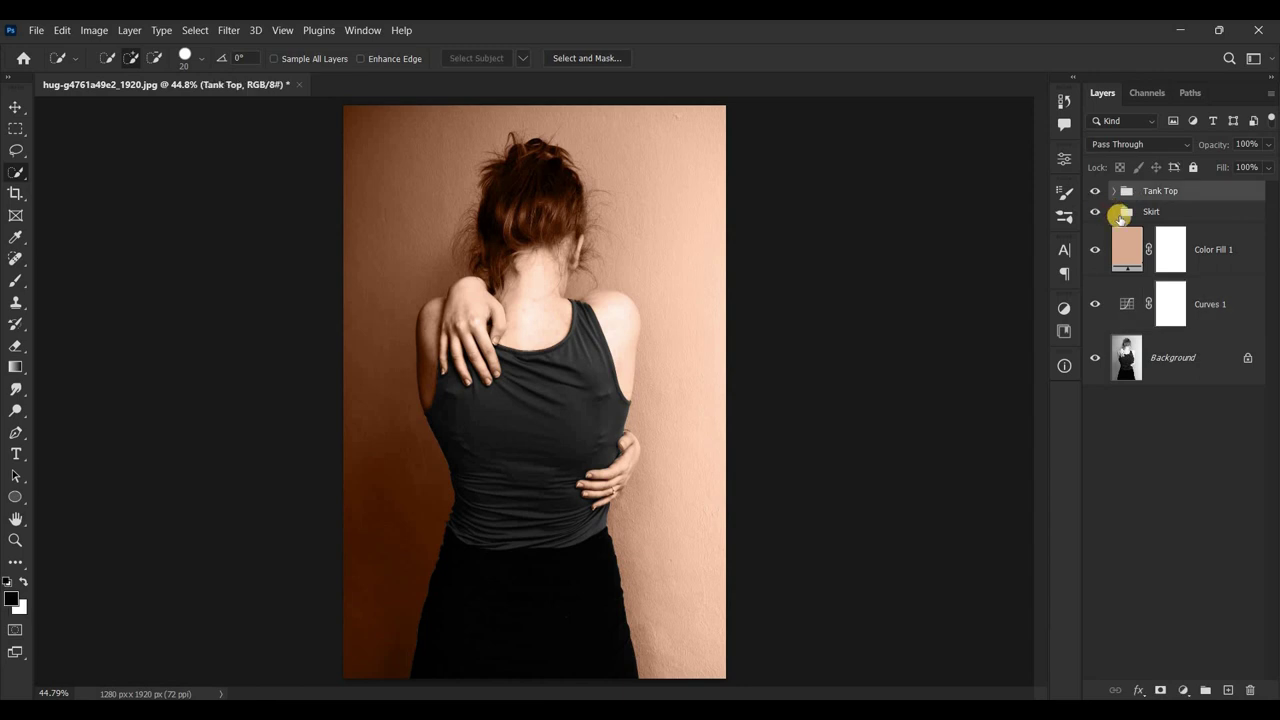
pyautogui.click(1226, 249)
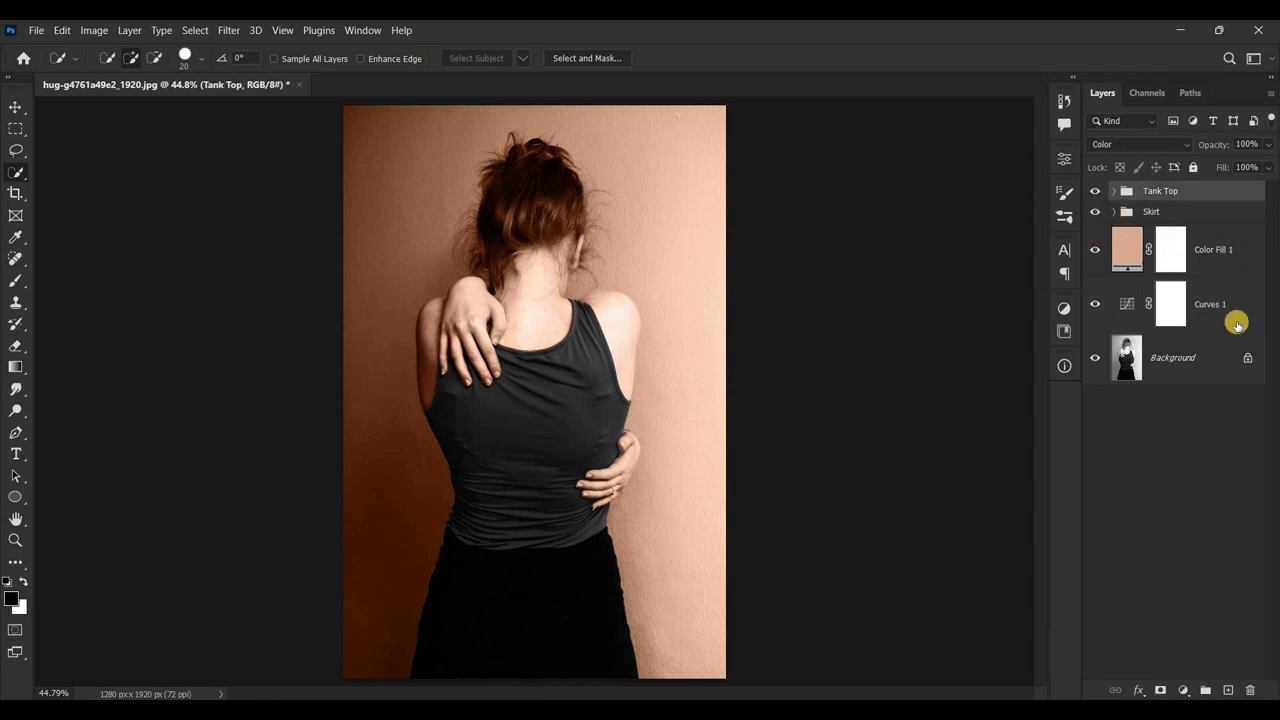
pyautogui.click(1246, 362)
pyautogui.keyDown('shift'); pyautogui.click(1236, 254); pyautogui.keyUp('shift')
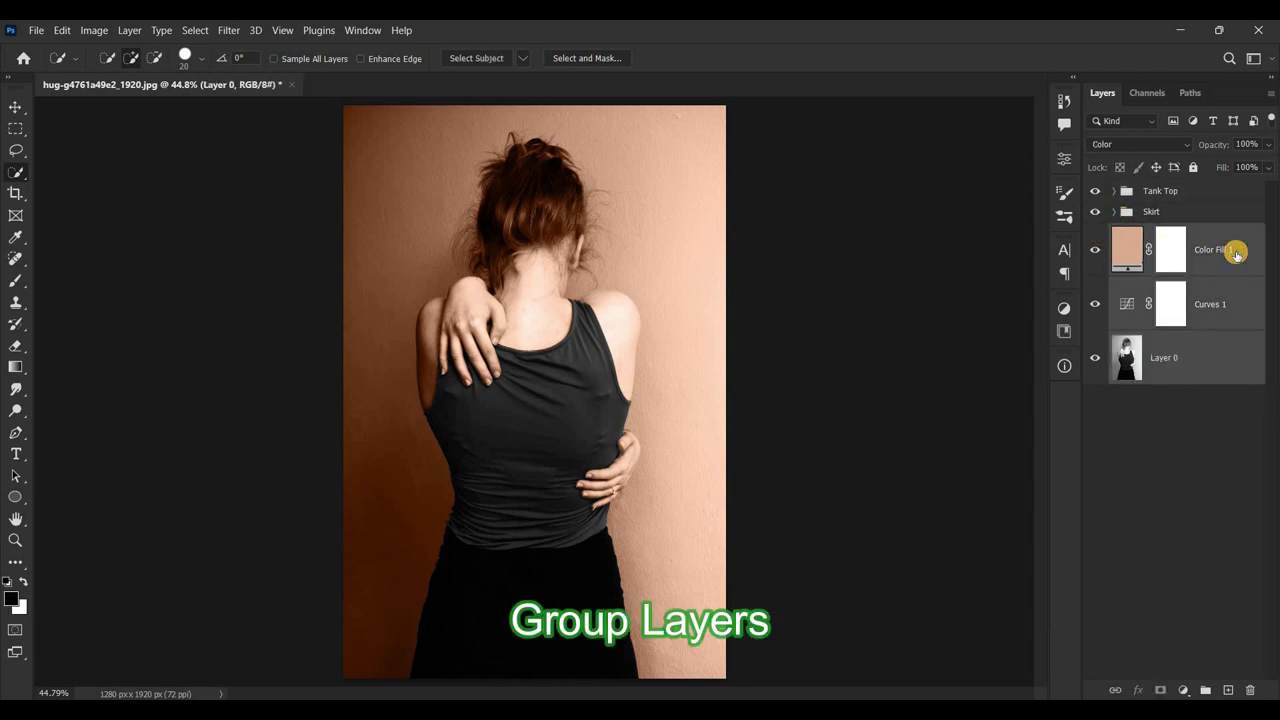
pyautogui.hotkey('ctrl', 'g')
pyautogui.write('Subject')
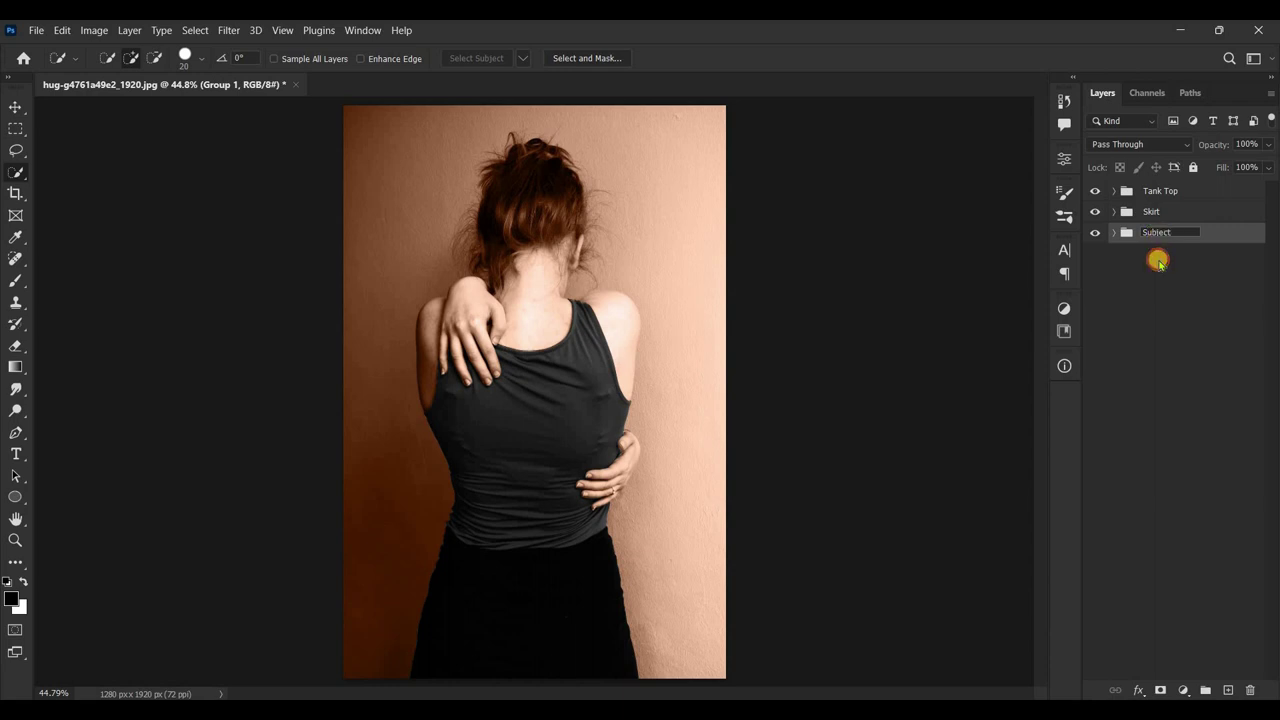
pyautogui.click(1158, 262)
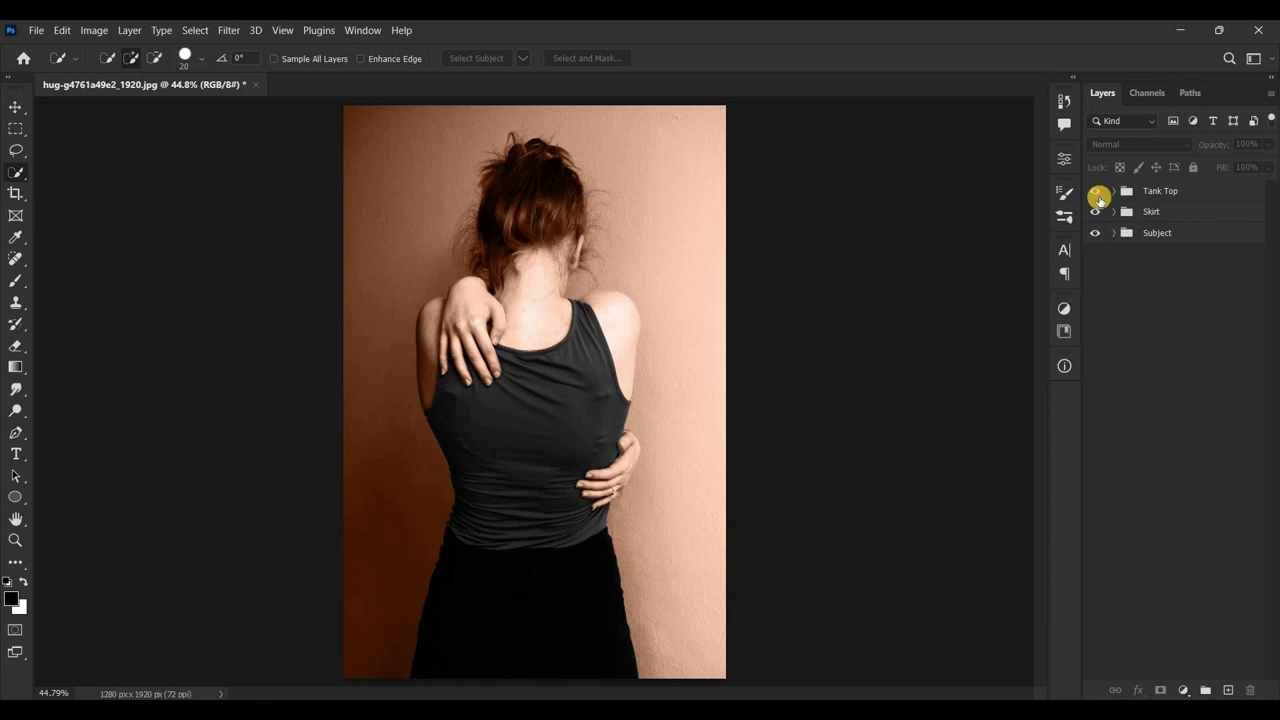
# Step: Hide the Skirt group, expand the visible Tank Top group and select its Layer 2
pyautogui.click(1099, 197)
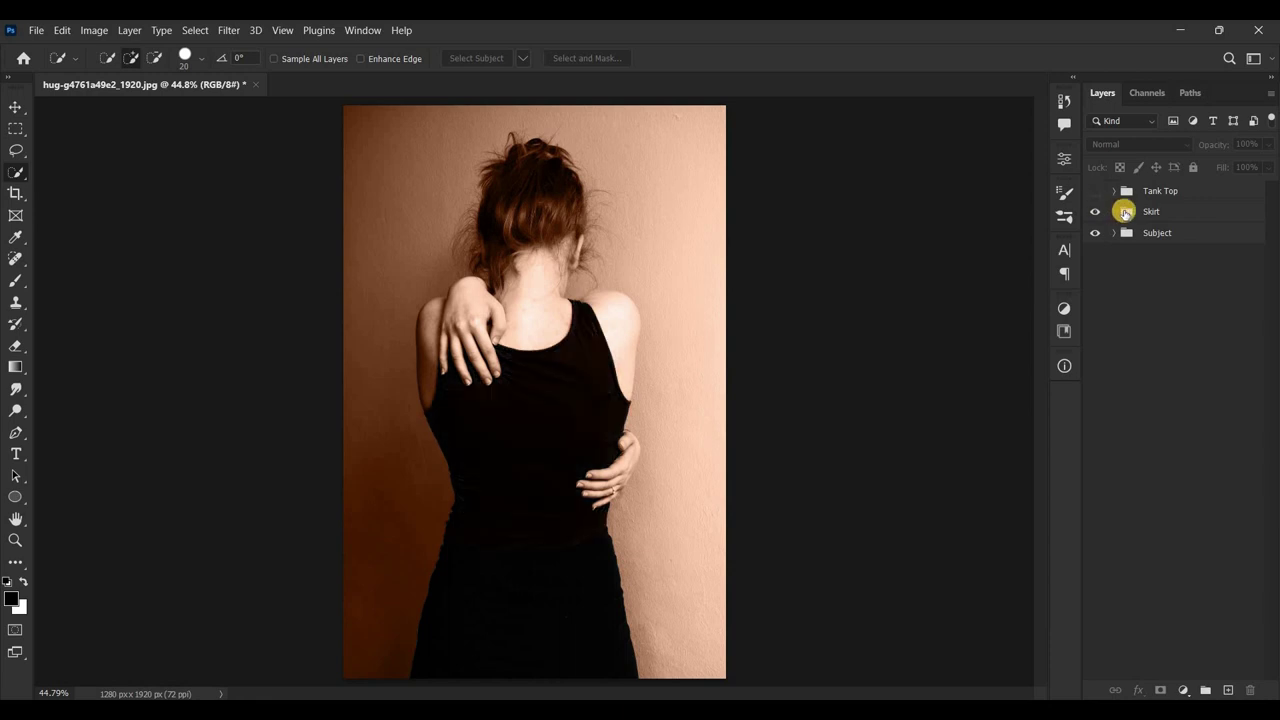
pyautogui.click(1126, 212)
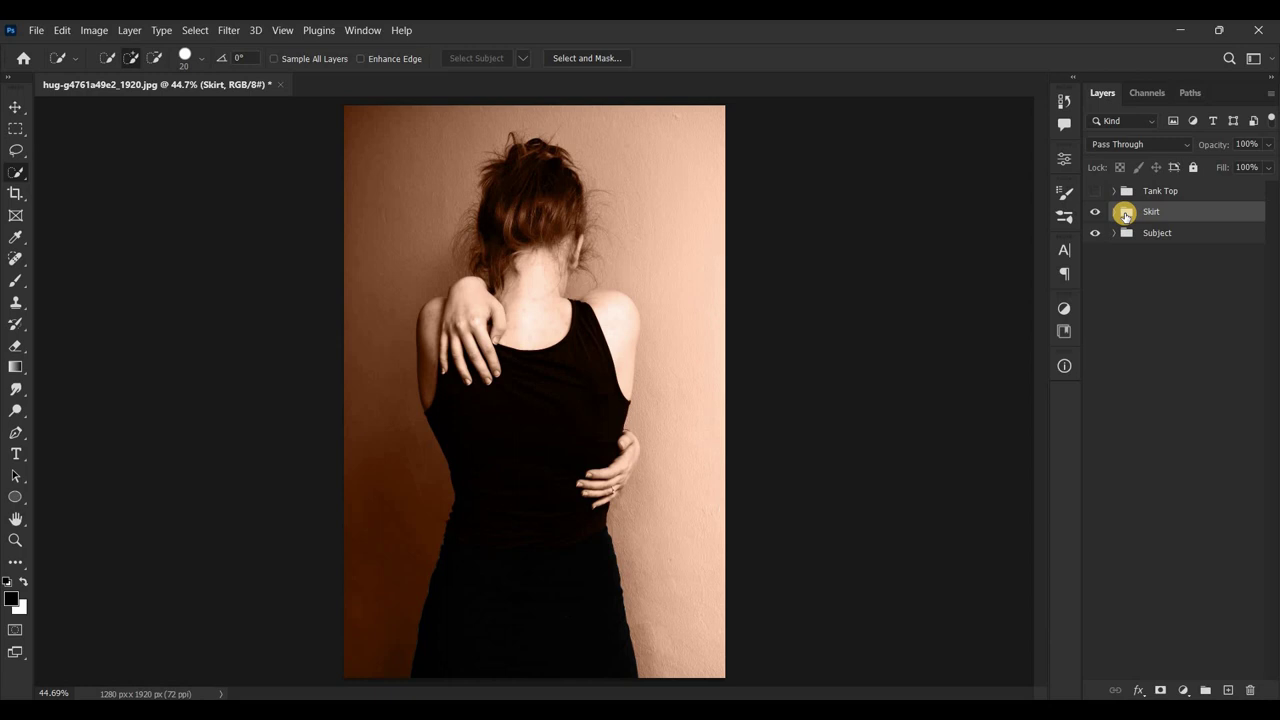
pyautogui.click(1096, 212)
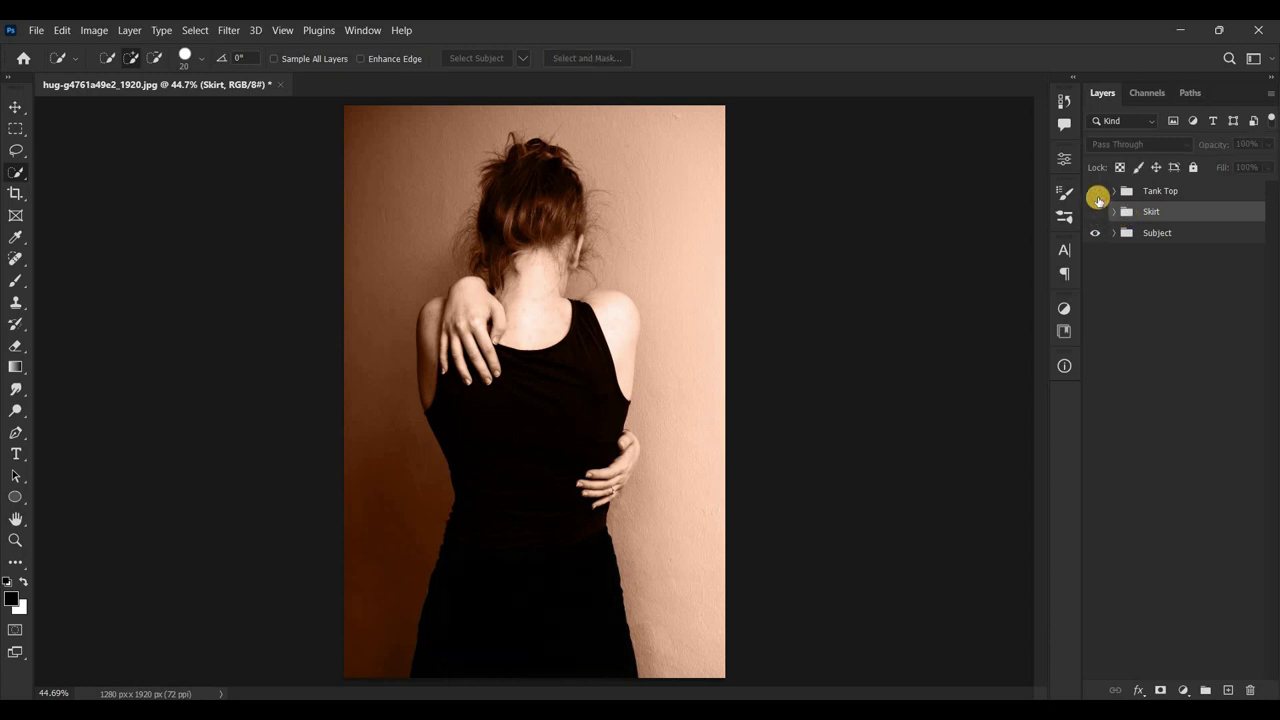
pyautogui.click(1114, 191)
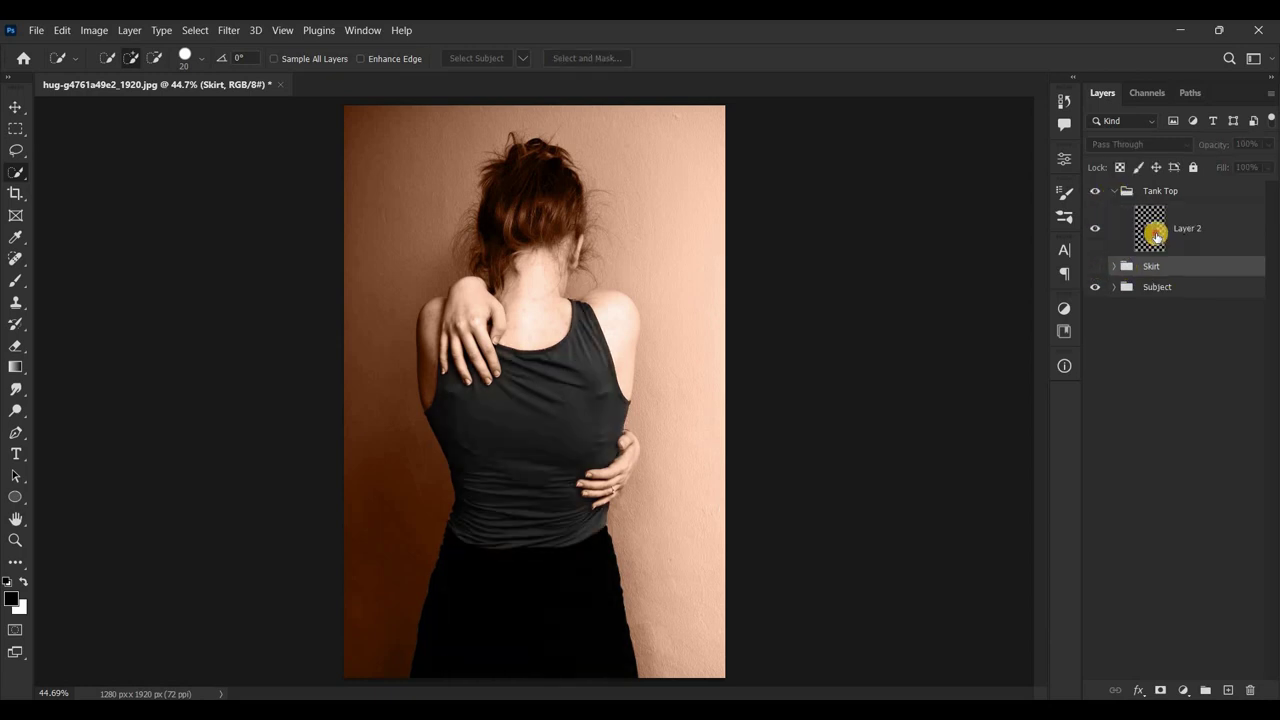
pyautogui.click(1157, 236)
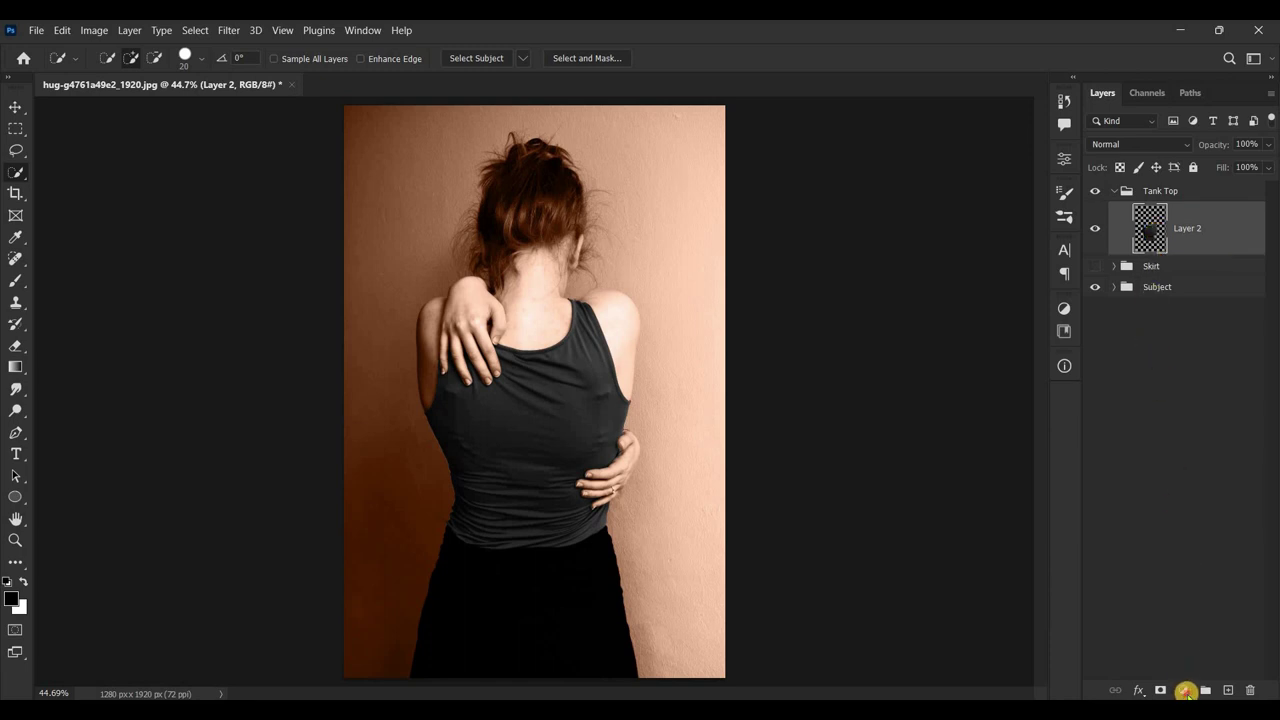
pyautogui.click(1185, 690)
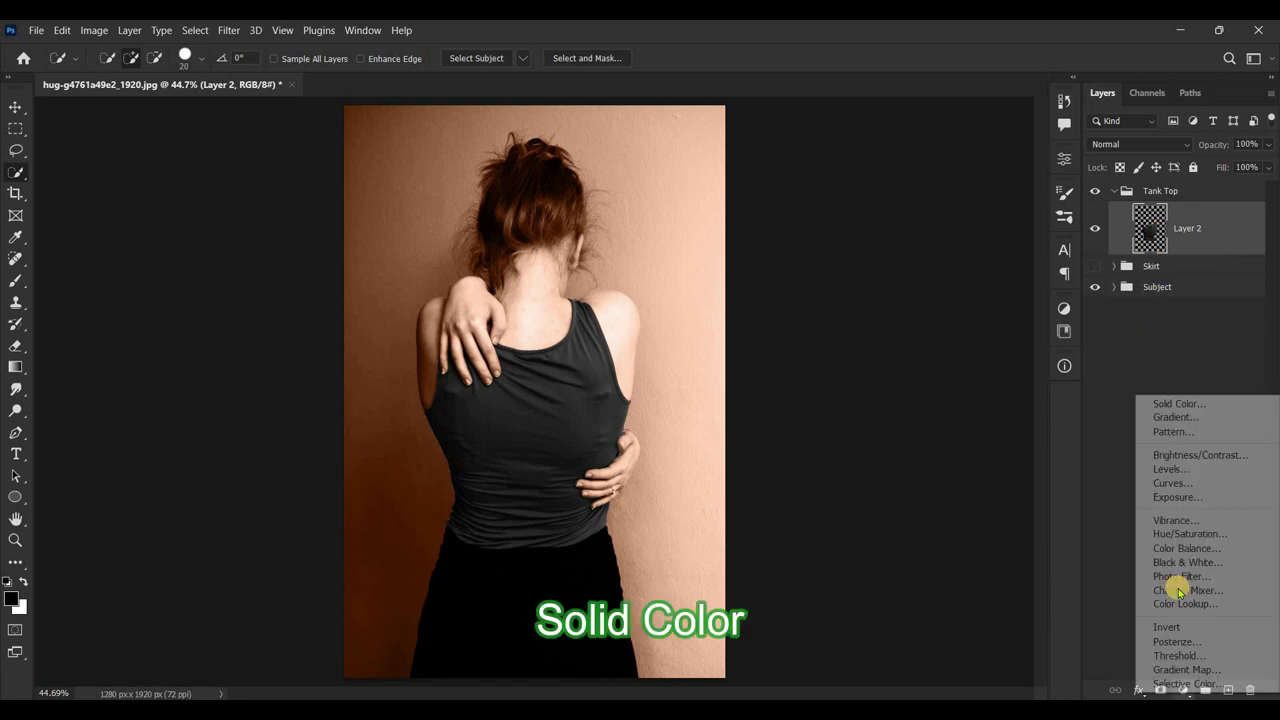
# Step: Add a Solid Color fill in deep purple #41005c above Layer 2
pyautogui.click(1177, 404)
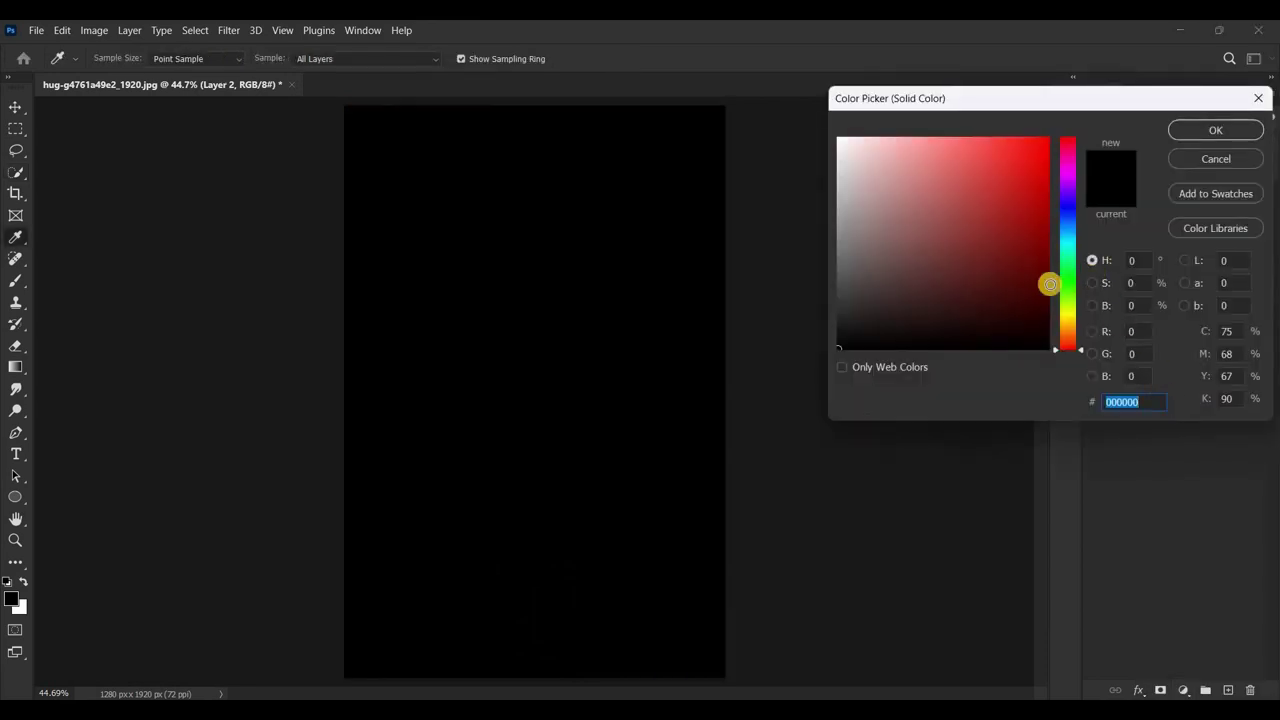
pyautogui.click(1044, 260)
pyautogui.moveTo(1057, 261); pyautogui.dragTo(1060, 261)
pyautogui.click(1068, 183)
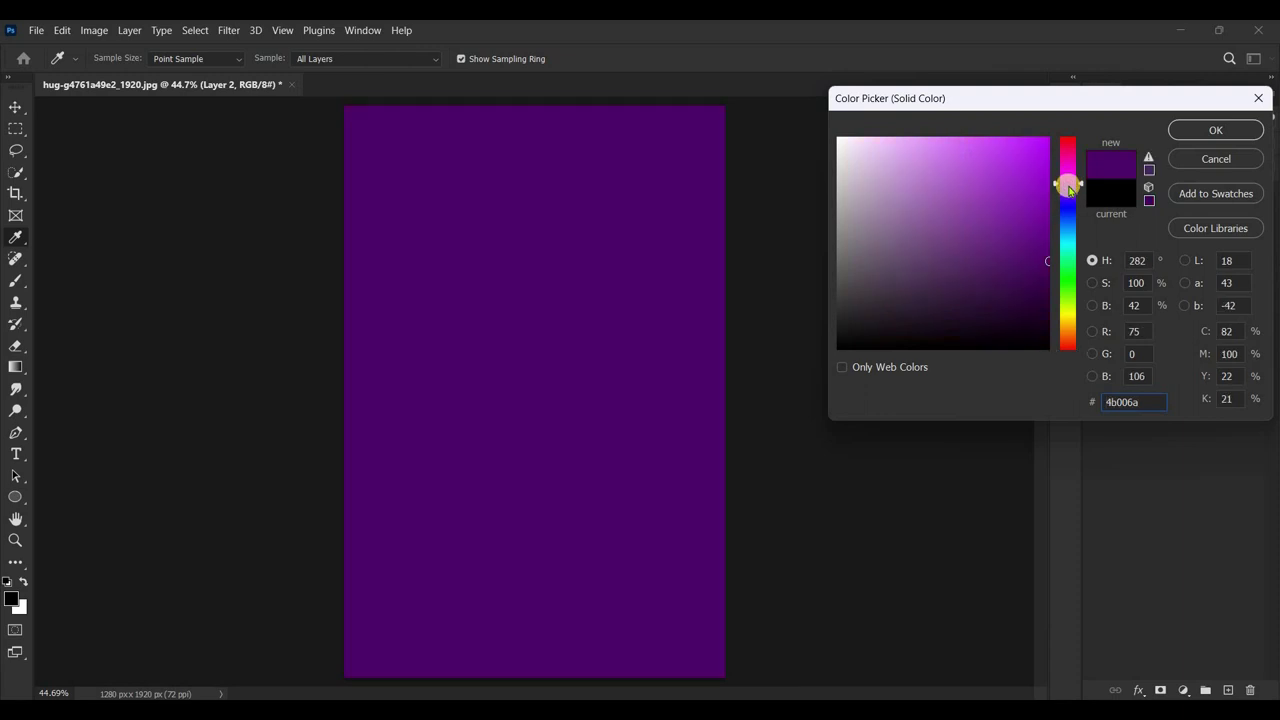
pyautogui.click(1091, 306)
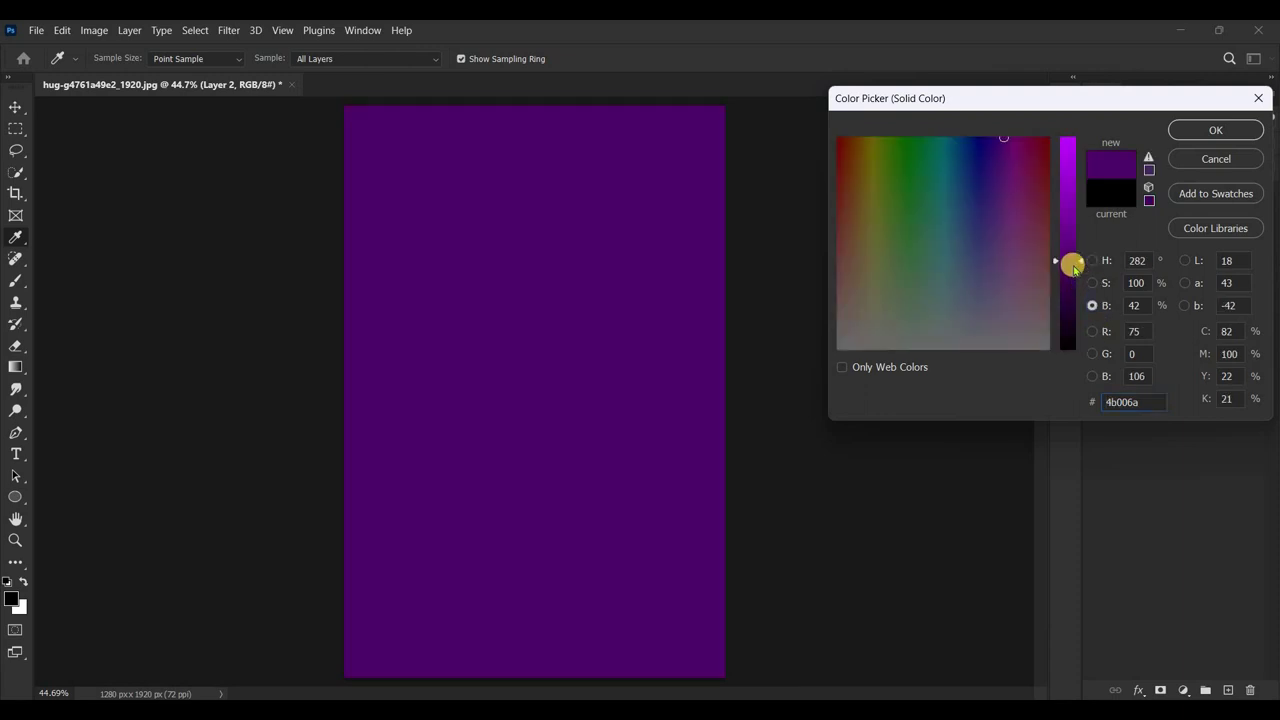
pyautogui.moveTo(1071, 271); pyautogui.dragTo(1071, 274)
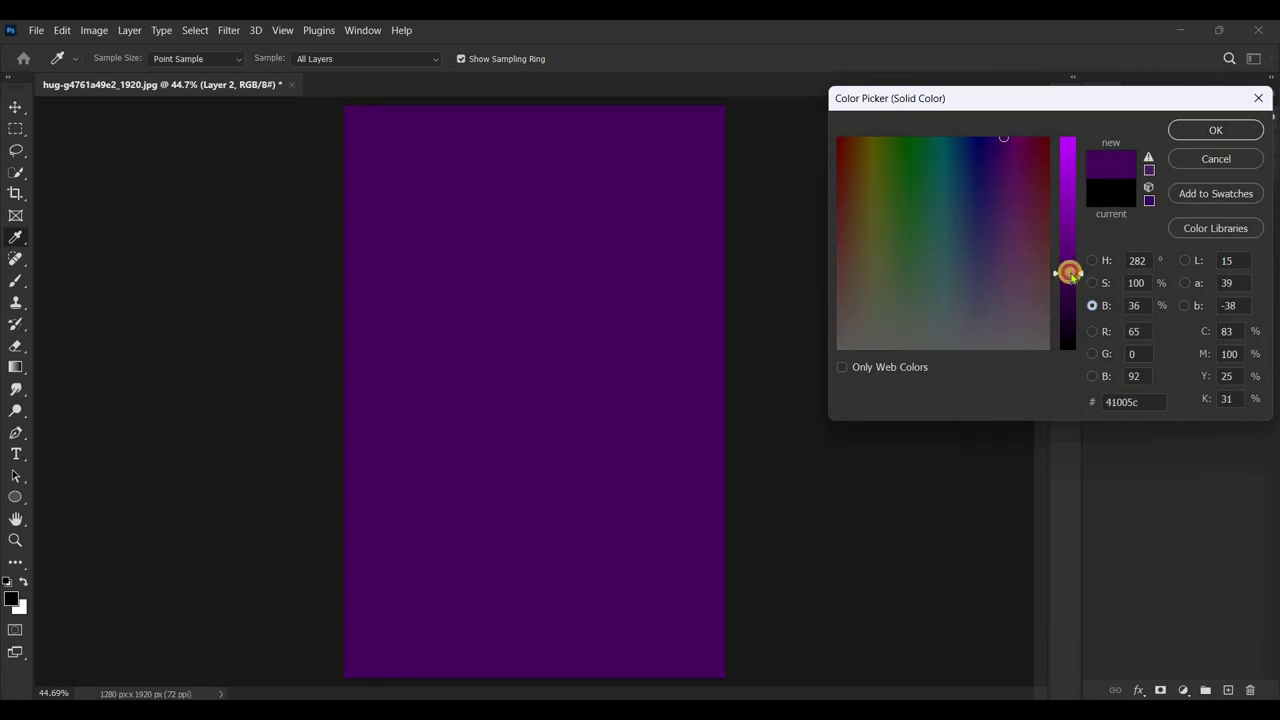
pyautogui.click(1232, 130)
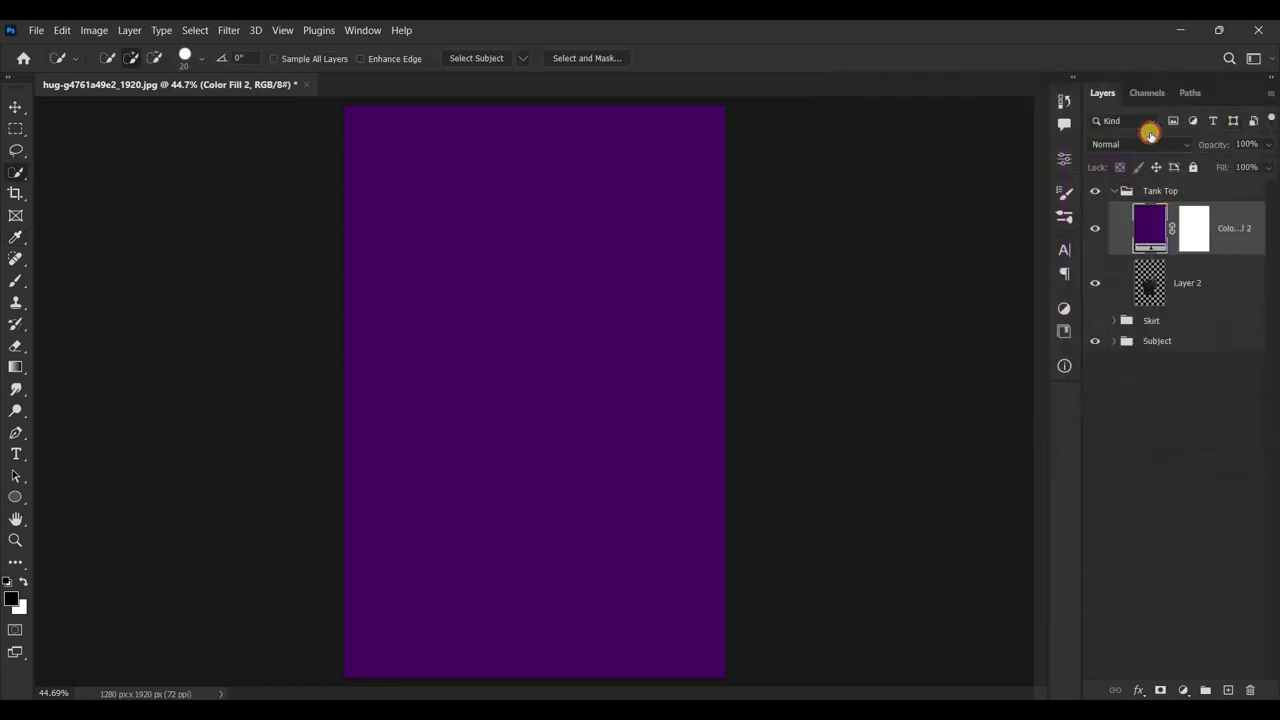
# Step: Set Color Fill 2 to Multiply and clip it to Layer 2, the tank top layer
pyautogui.click(1148, 146)
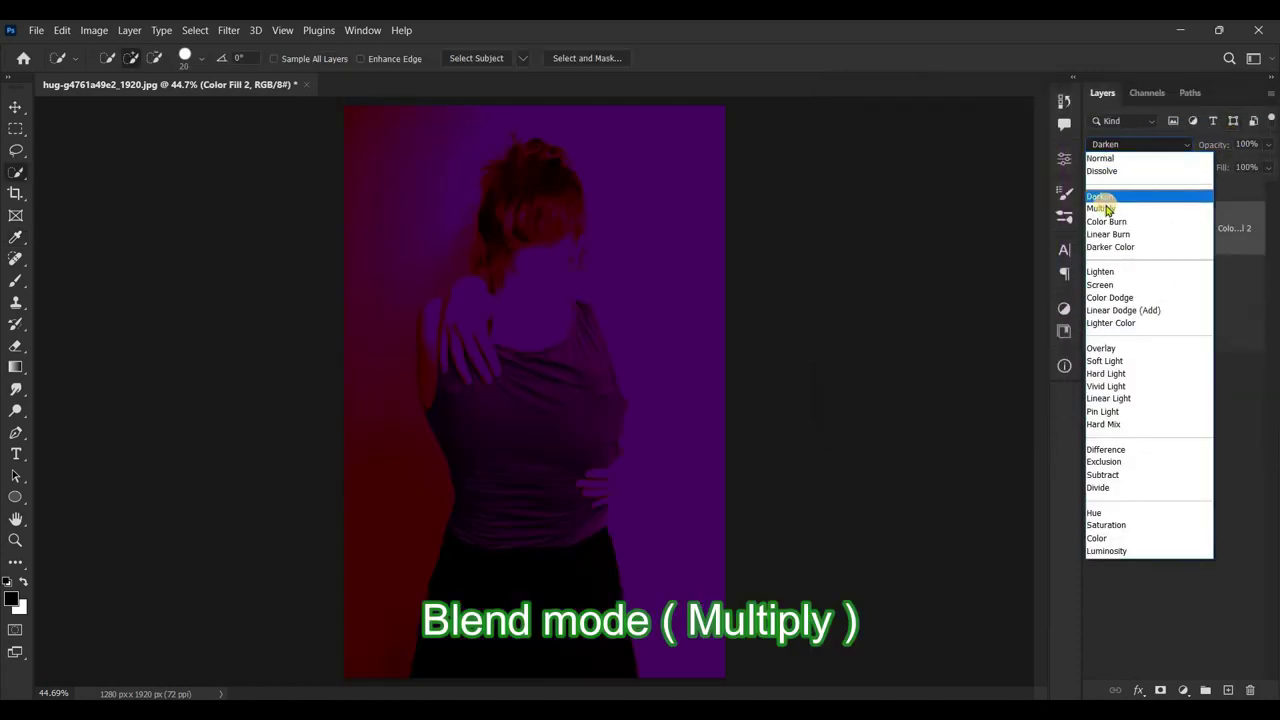
pyautogui.click(1103, 208)
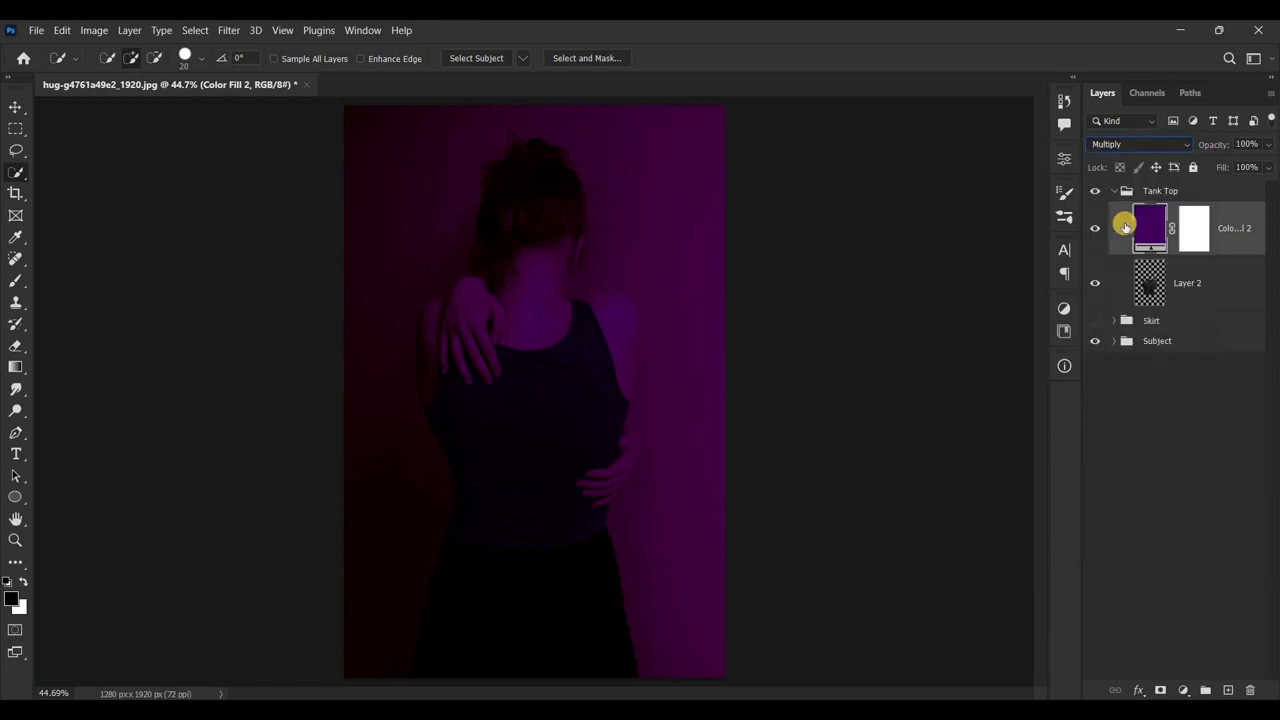
pyautogui.keyDown('alt'); pyautogui.click(1241, 254); pyautogui.keyUp('alt')
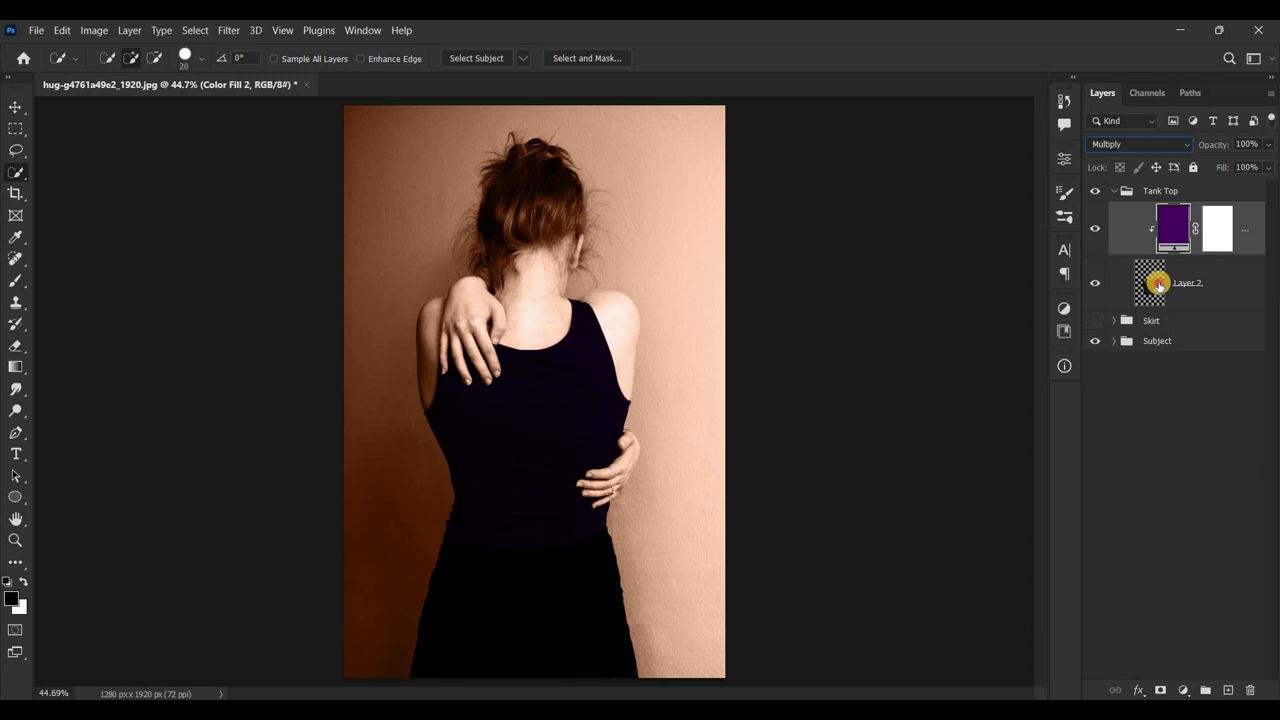
pyautogui.click(1158, 284)
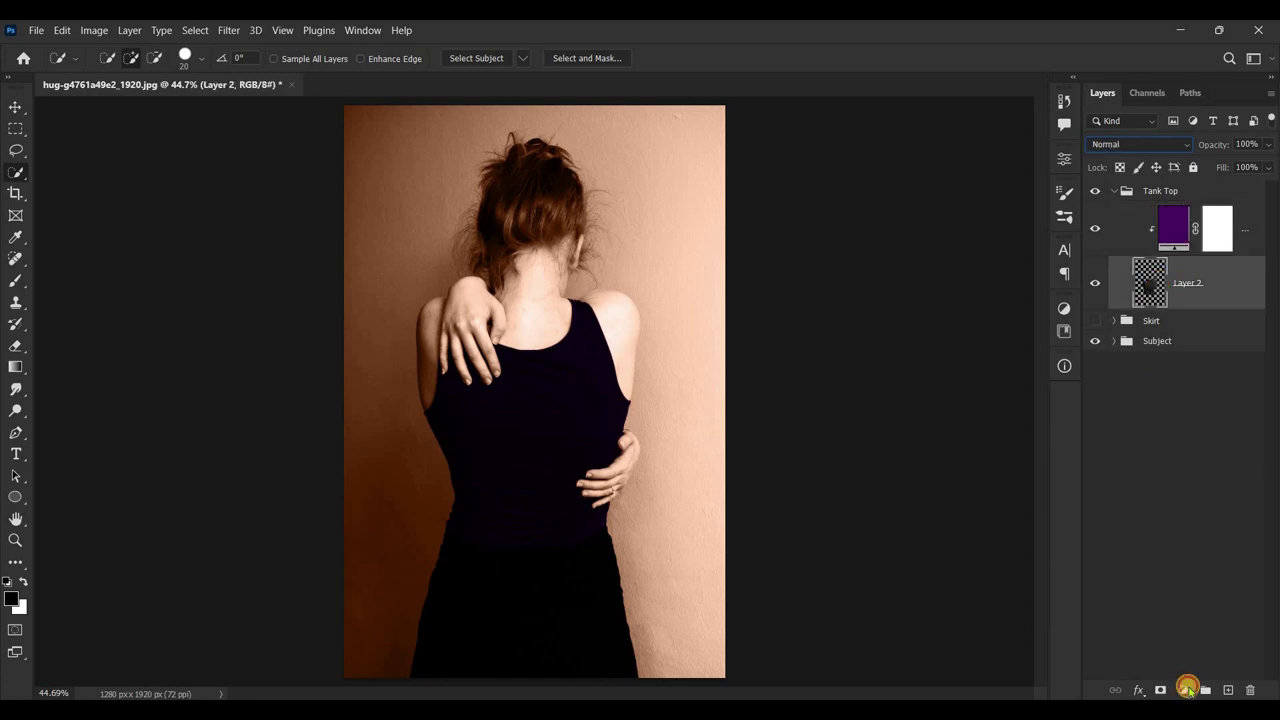
pyautogui.click(1188, 688)
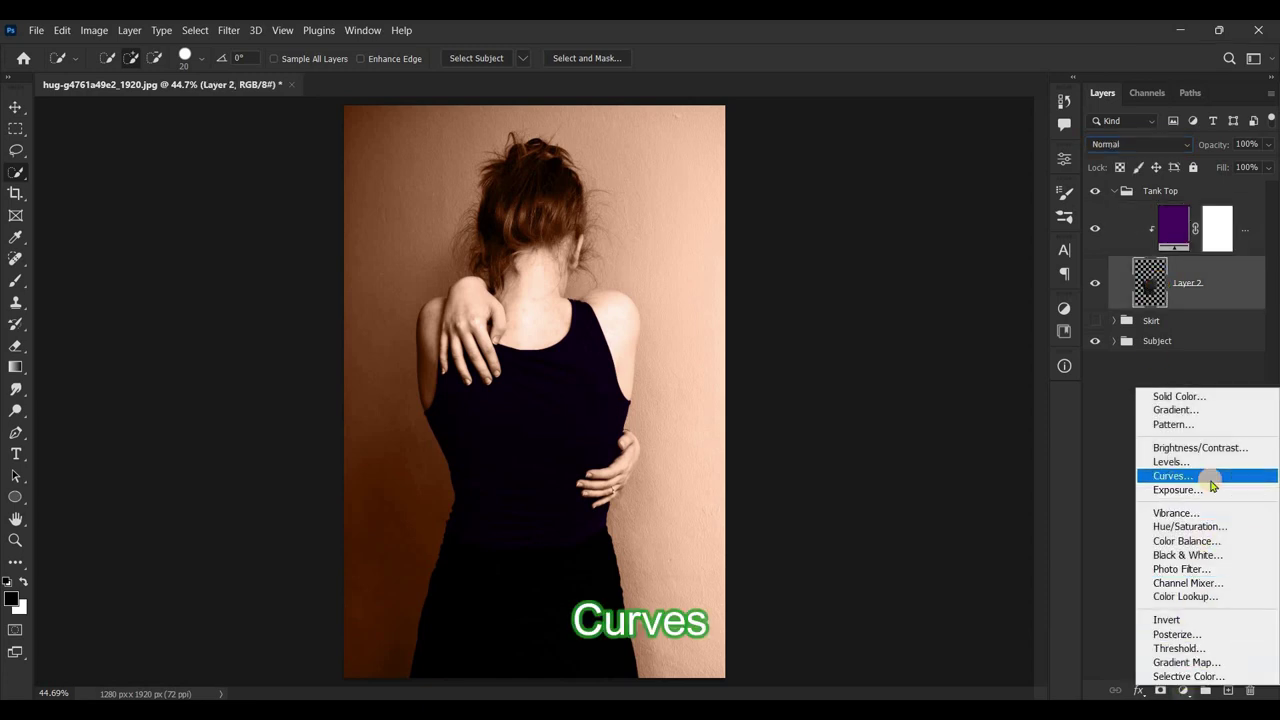
# Step: Add a Curves layer over the tank top, raising the black point output and setting white-point input to 63
pyautogui.click(1210, 478)
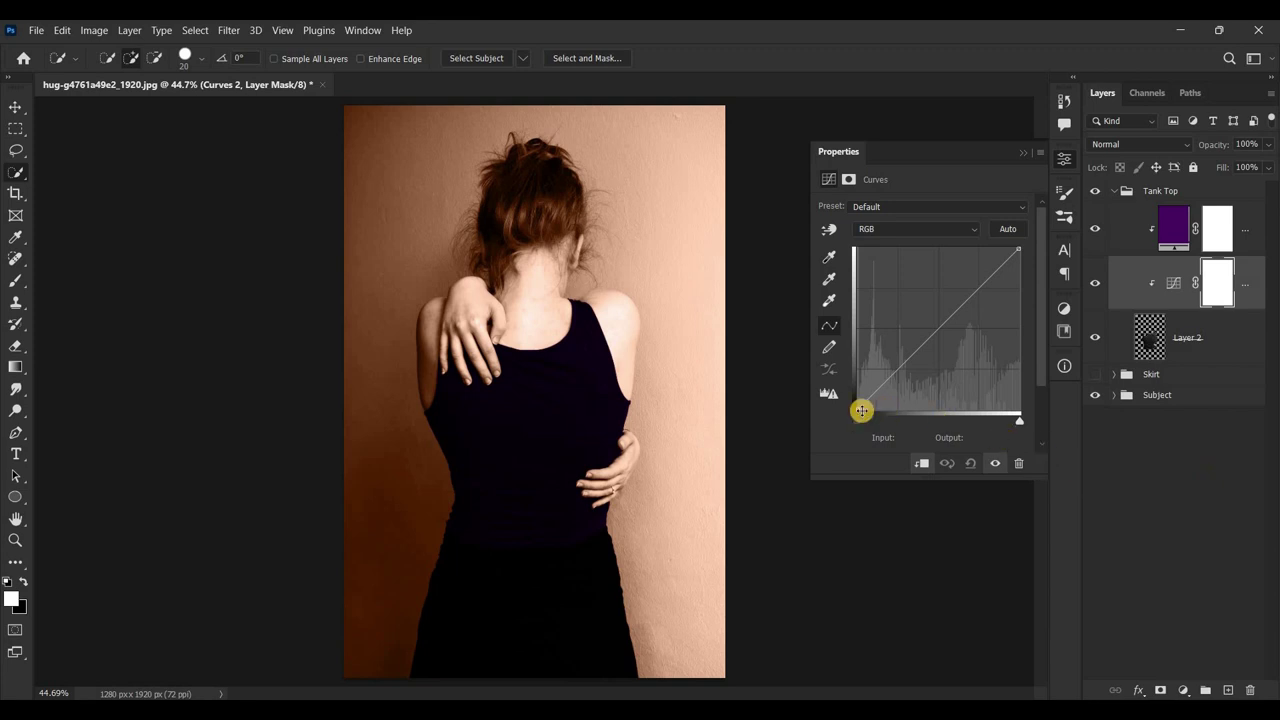
pyautogui.moveTo(859, 404); pyautogui.dragTo(858, 327)
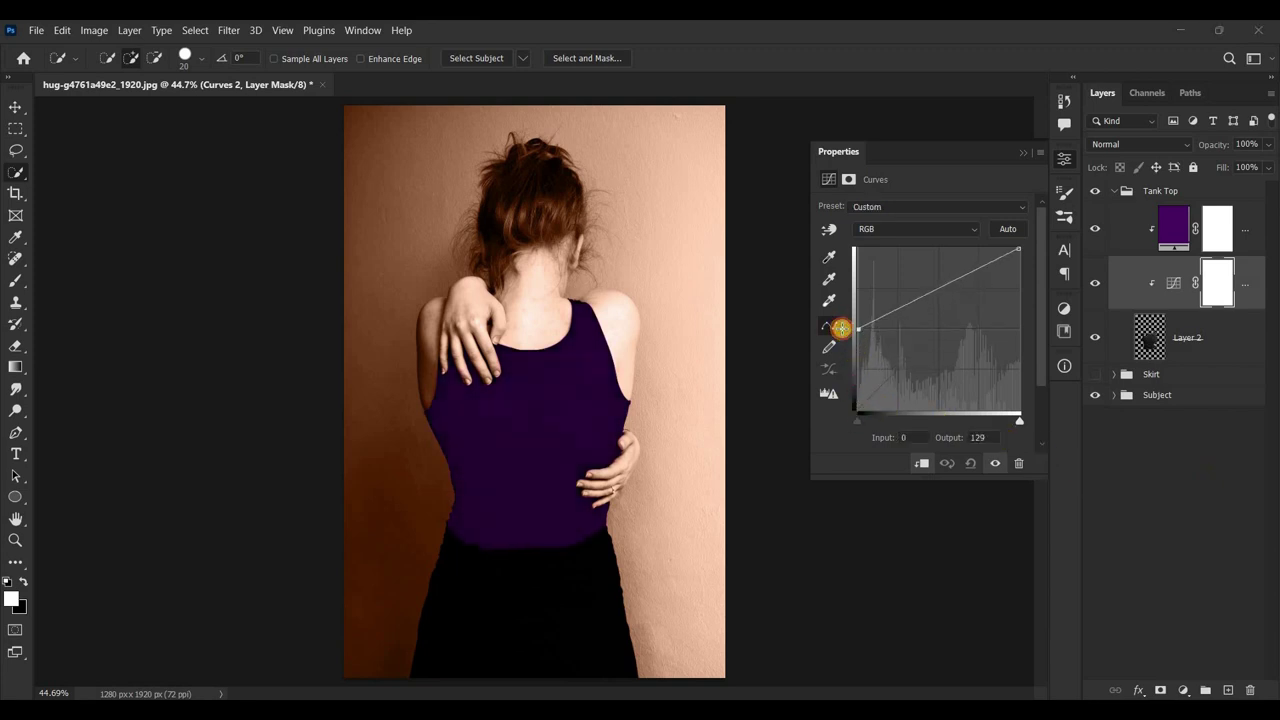
pyautogui.moveTo(975, 411); pyautogui.dragTo(890, 410)
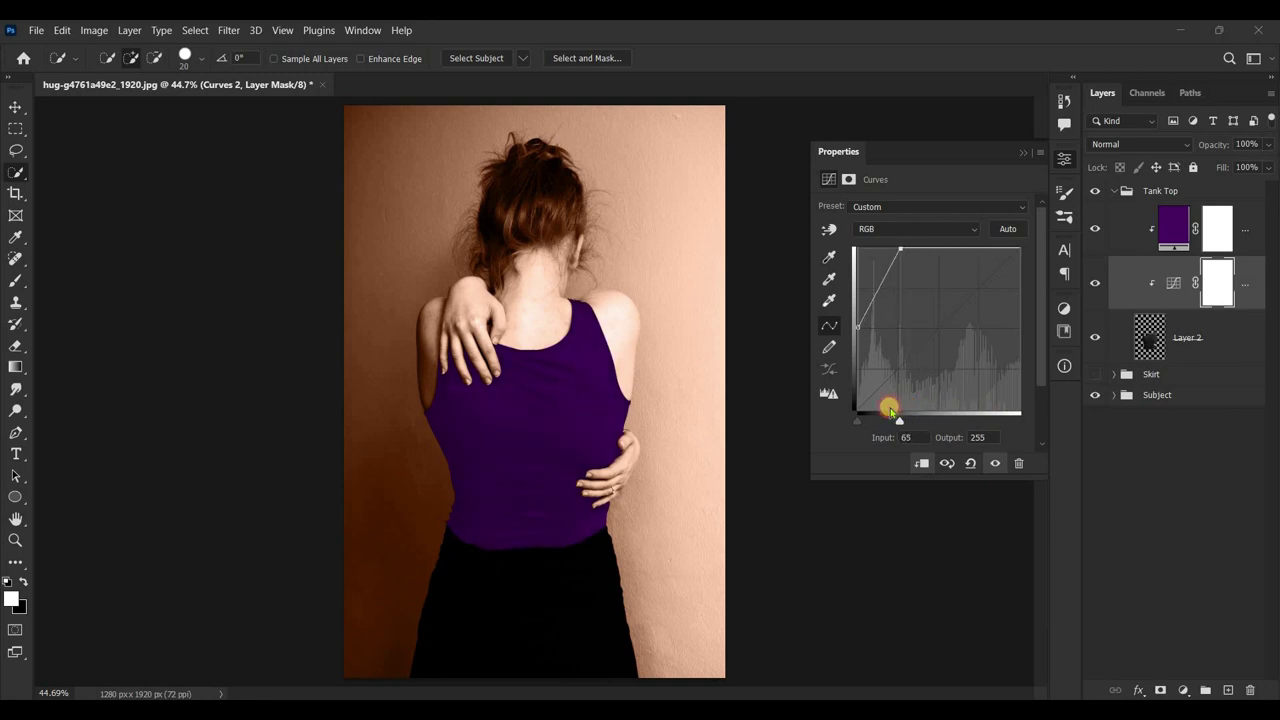
pyautogui.moveTo(899, 406); pyautogui.dragTo(896, 407)
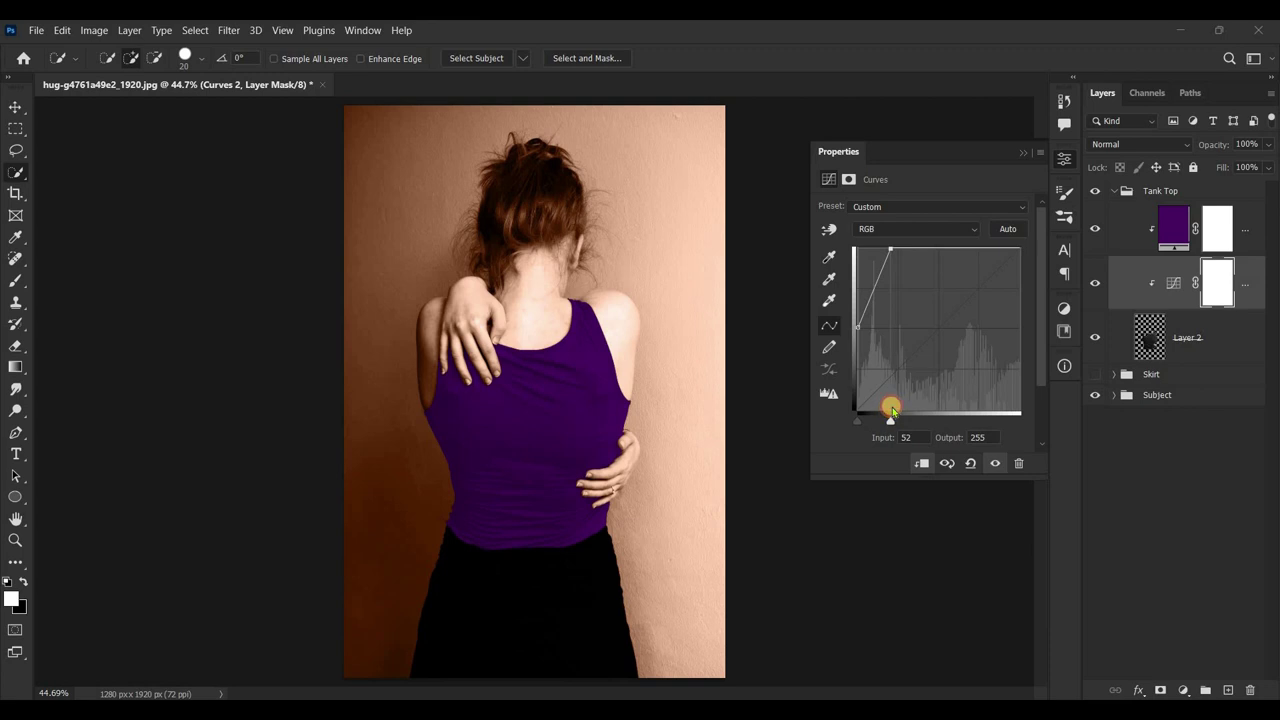
pyautogui.moveTo(898, 407); pyautogui.dragTo(899, 409)
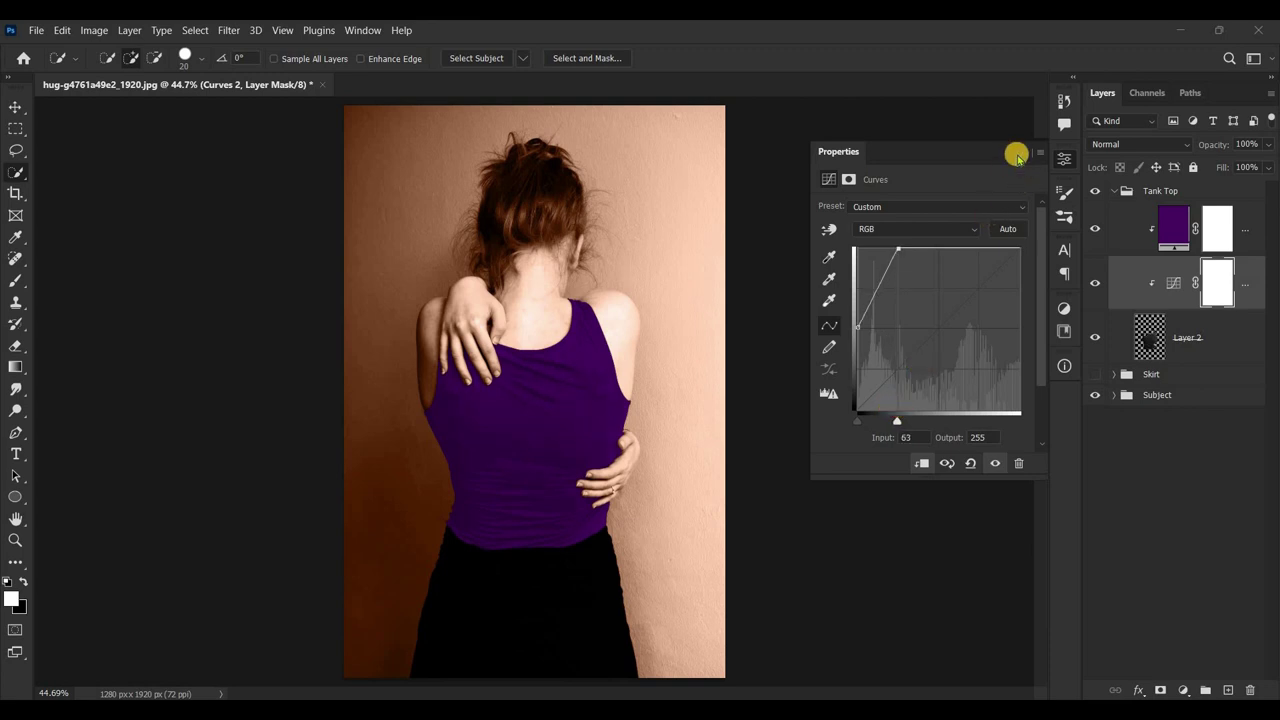
pyautogui.click(1020, 153)
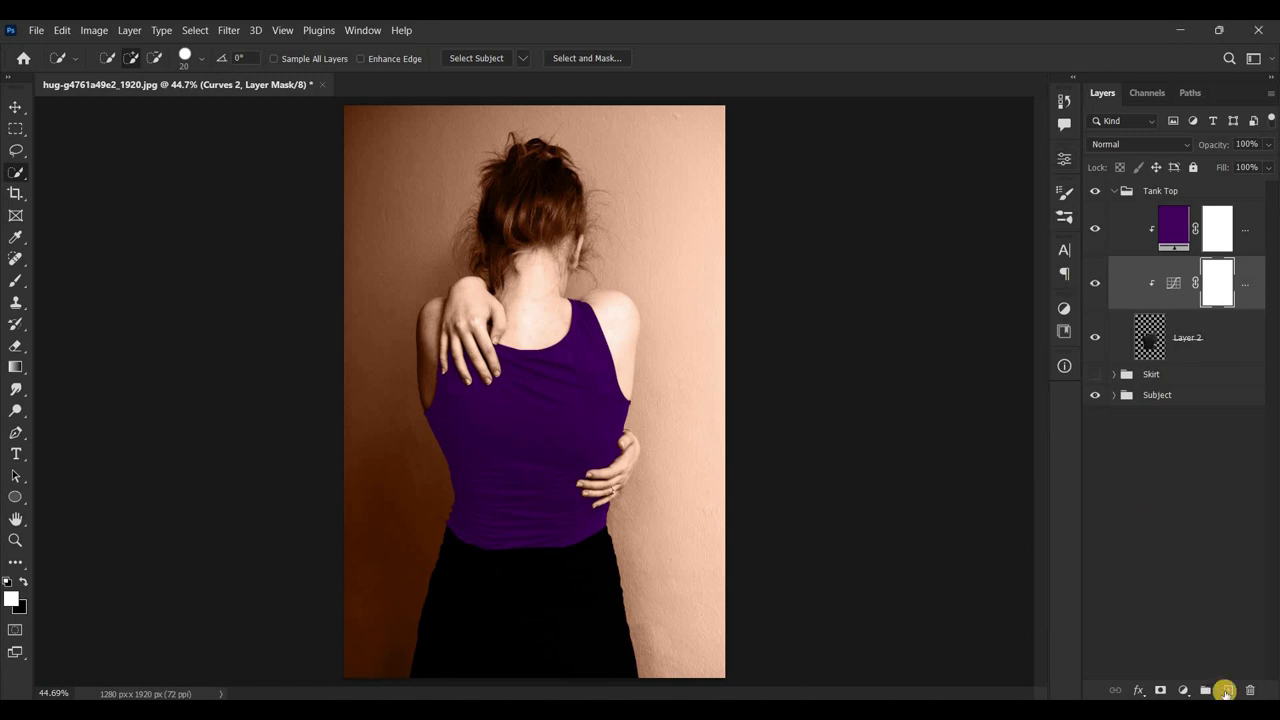
# Step: Add a Curves 3 layer on the tank top with the midtones bent downward
pyautogui.click(1183, 690)
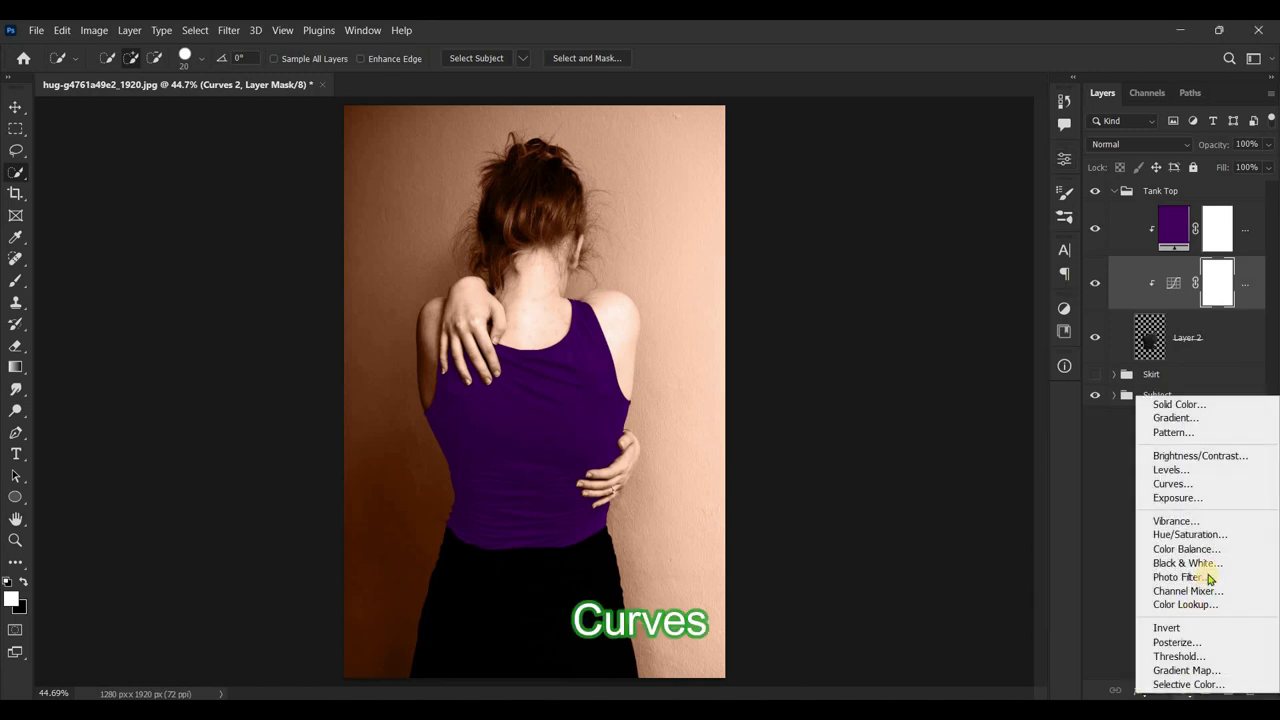
pyautogui.click(1195, 484)
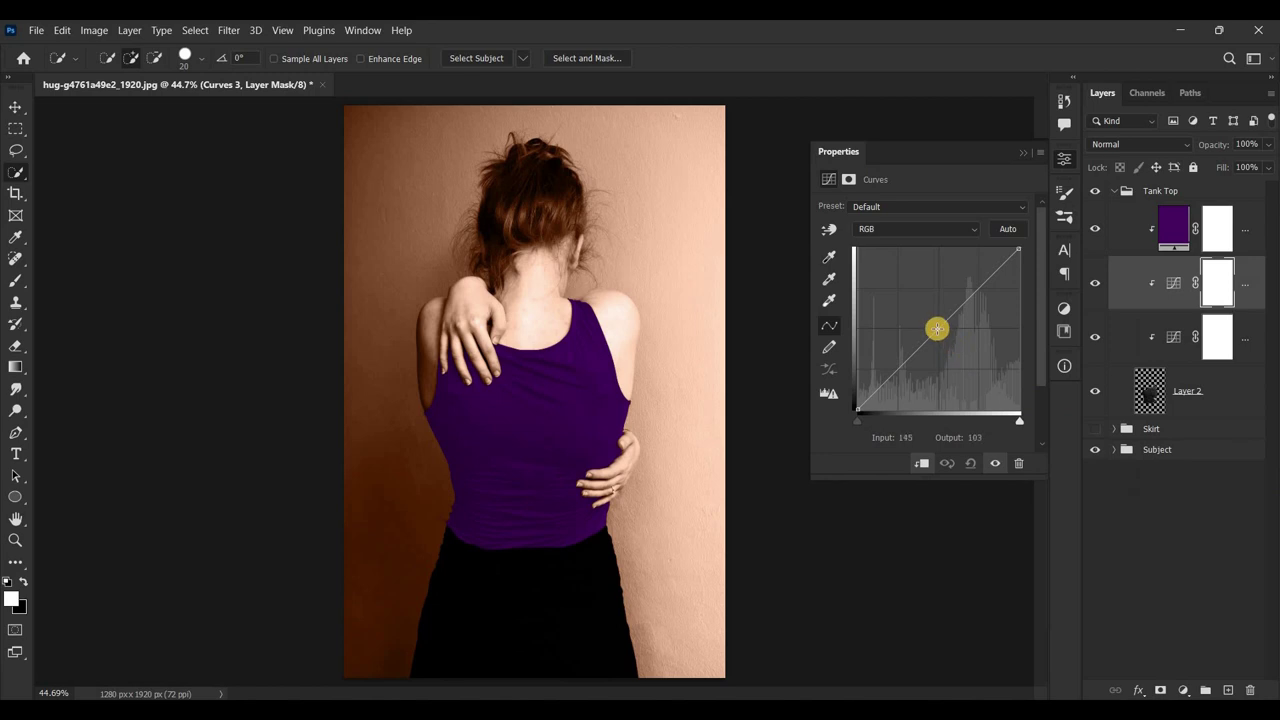
pyautogui.moveTo(940, 330); pyautogui.dragTo(955, 342)
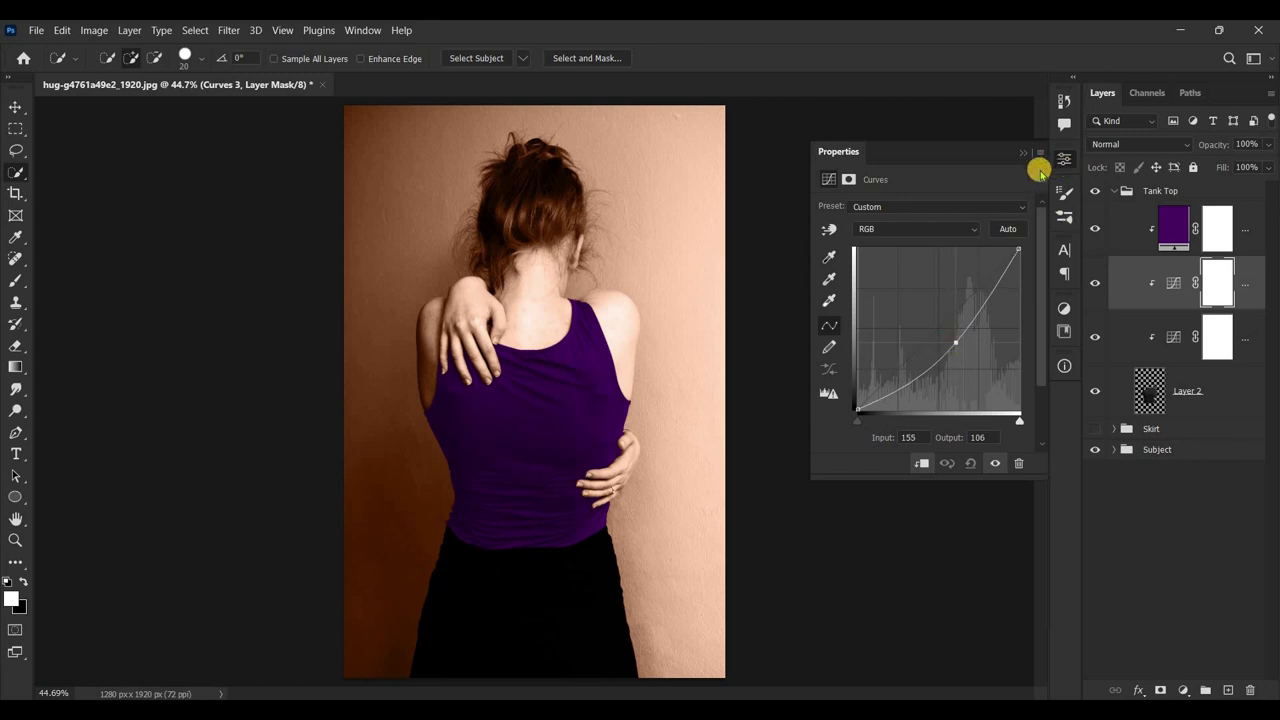
pyautogui.click(1020, 154)
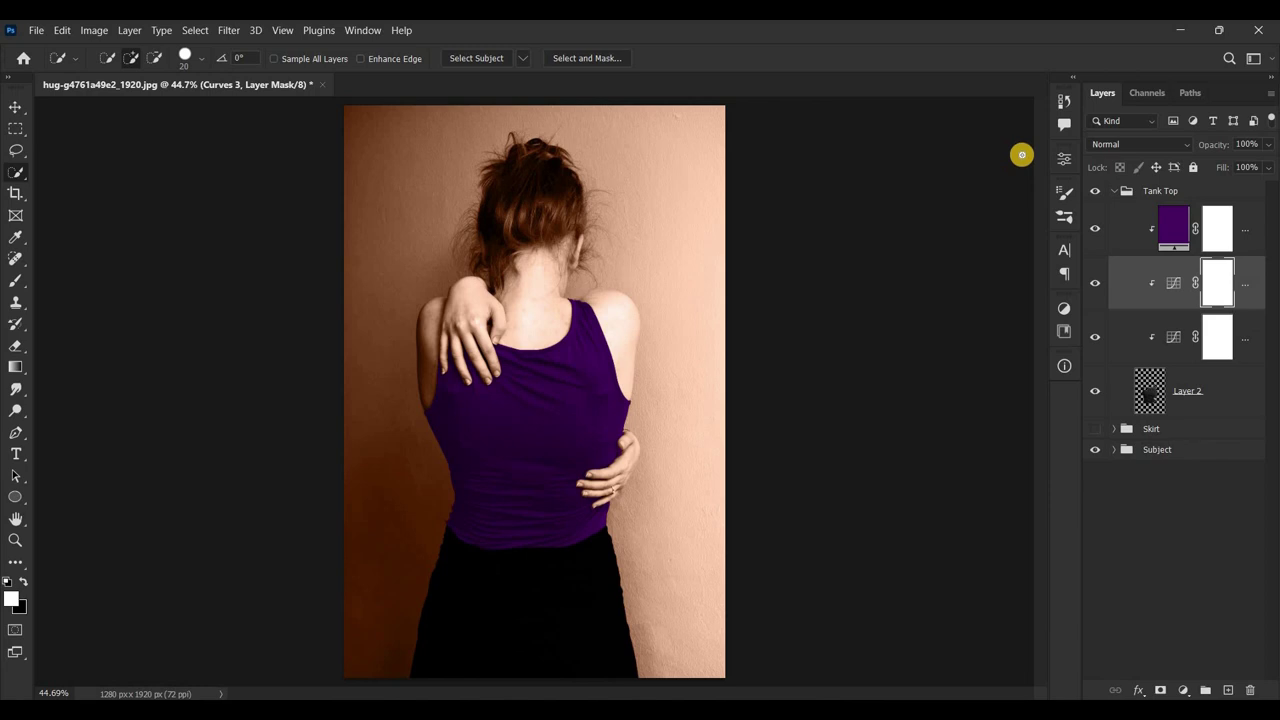
# Step: Alt-drag Color Fill 2 into the Skirt group, make the group visible, and clip it to Layer 1 copy
pyautogui.click(1178, 234)
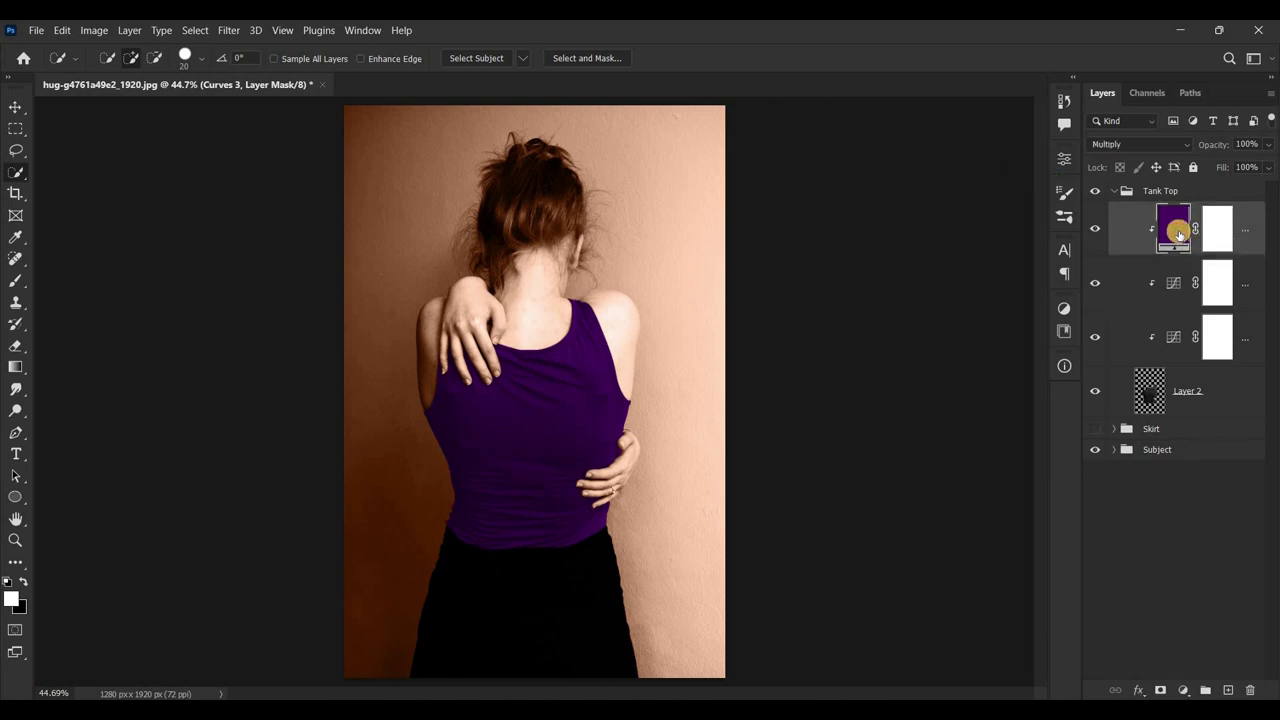
pyautogui.click(1114, 429)
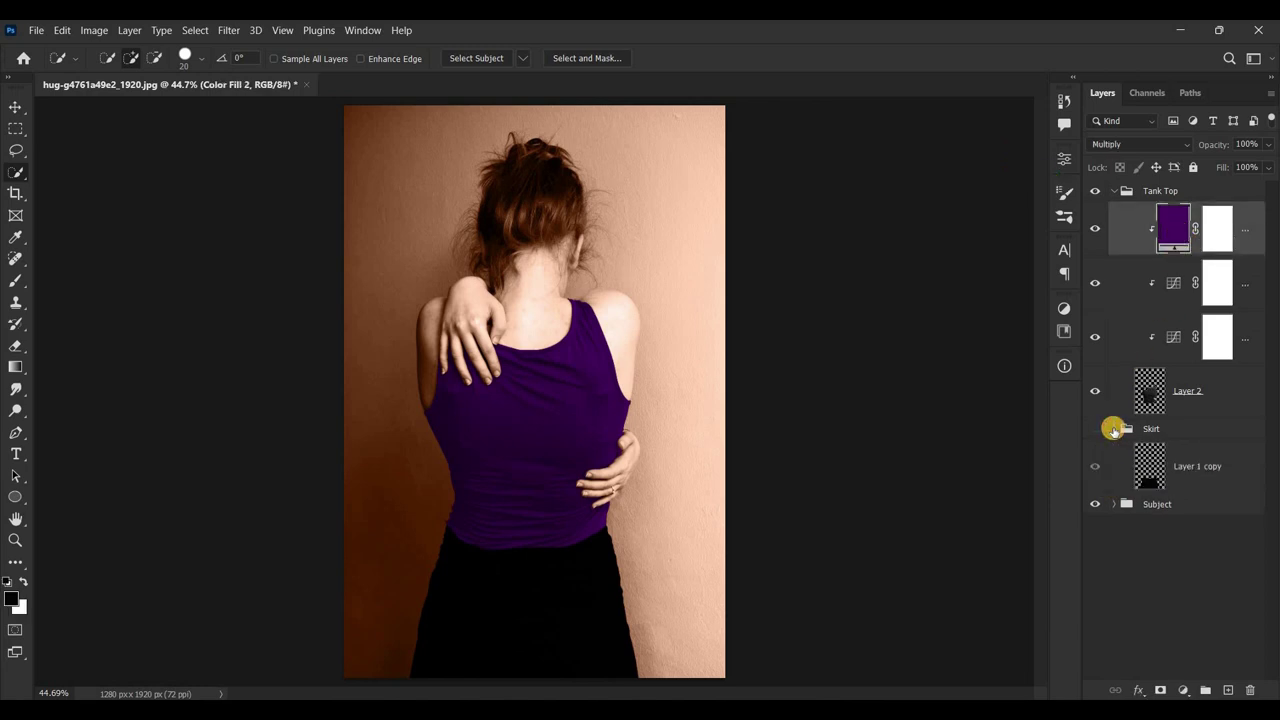
pyautogui.moveTo(1176, 232); pyautogui.dragTo(1188, 440)
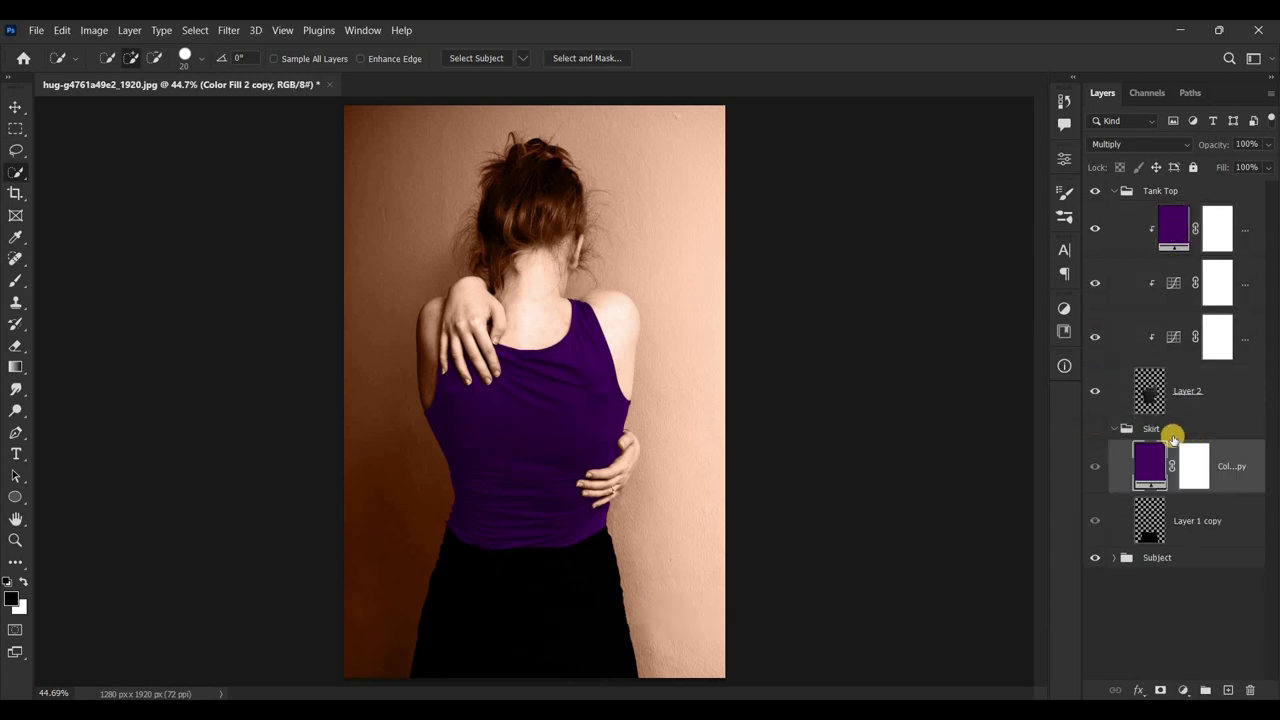
pyautogui.click(1097, 429)
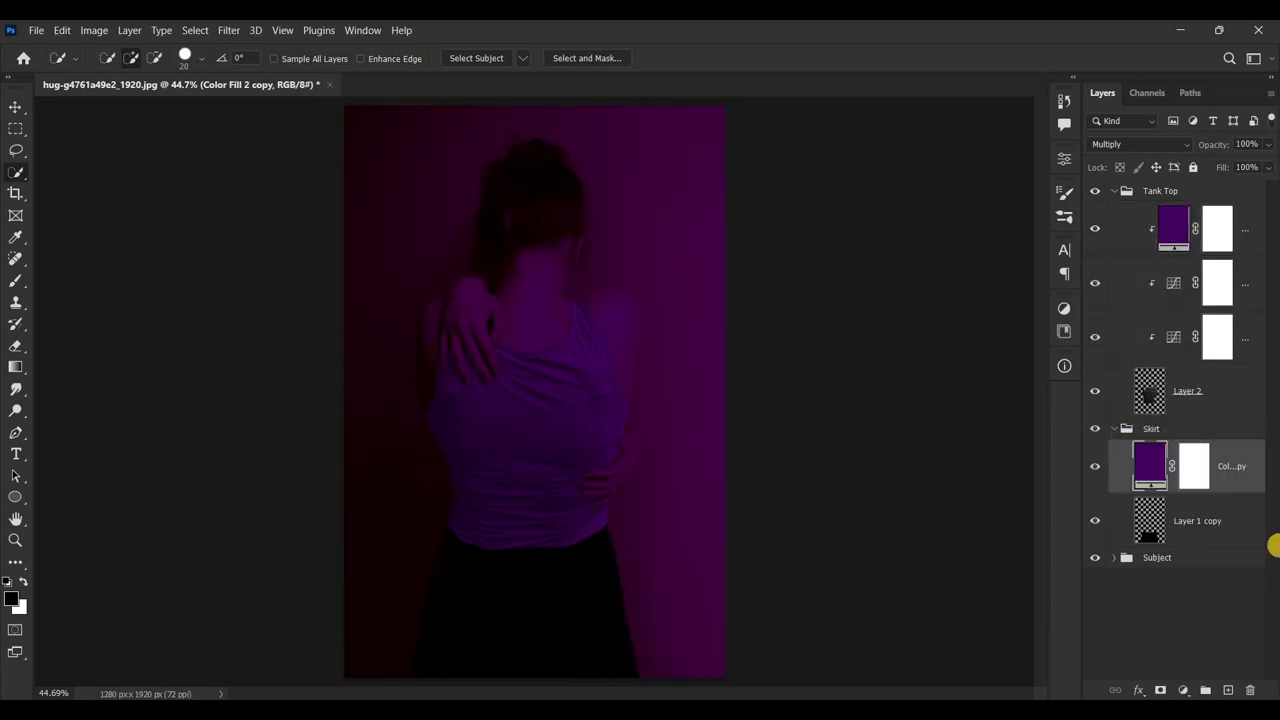
pyautogui.keyDown('alt'); pyautogui.click(1248, 492); pyautogui.keyUp('alt')
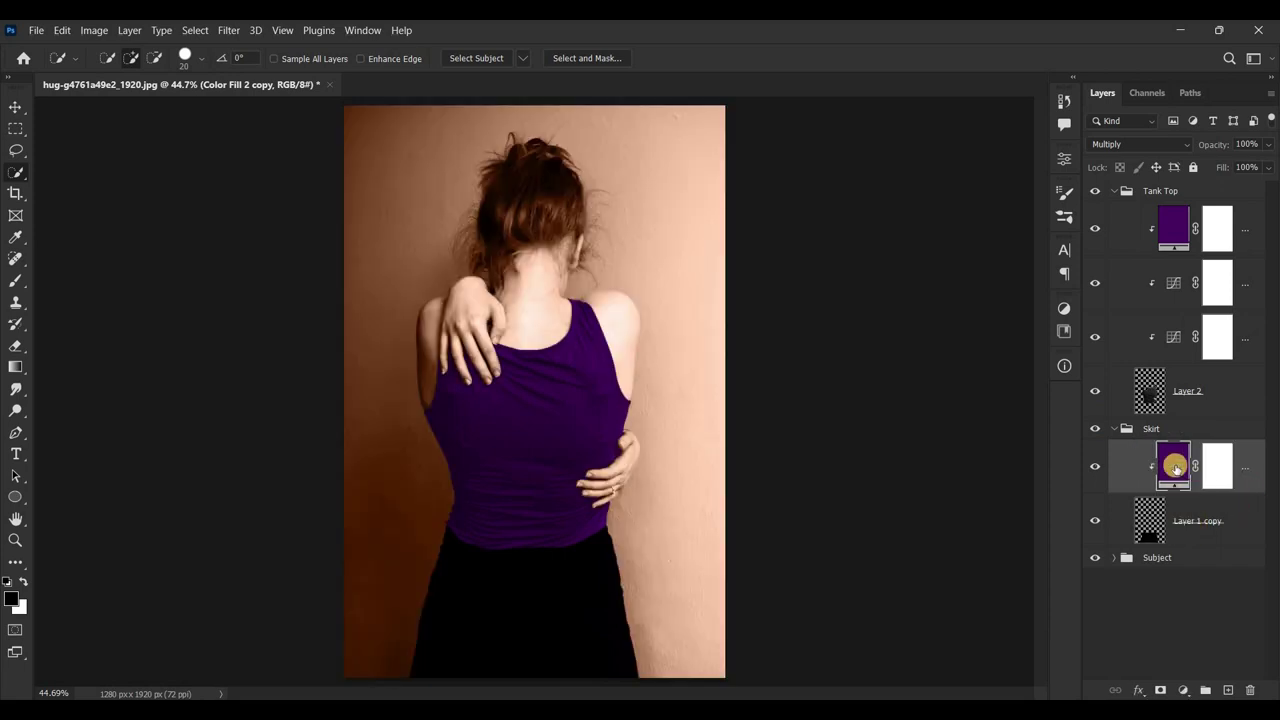
pyautogui.click(1157, 521)
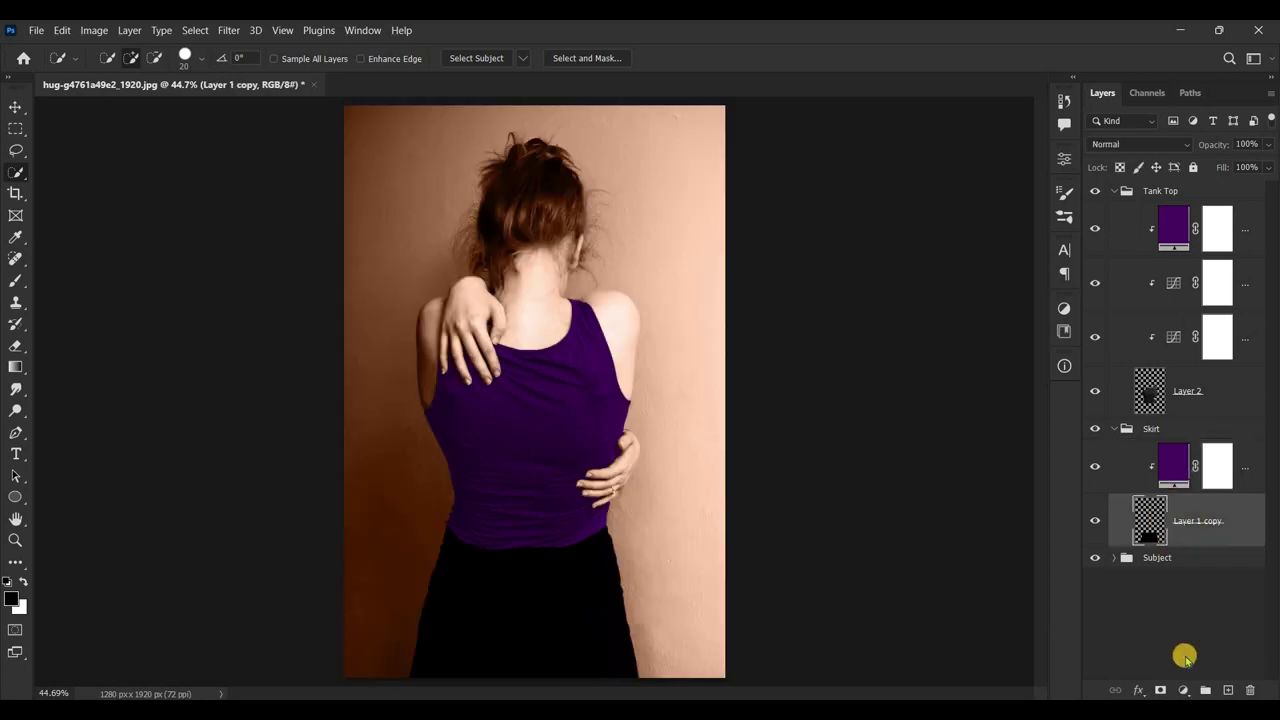
pyautogui.click(1184, 690)
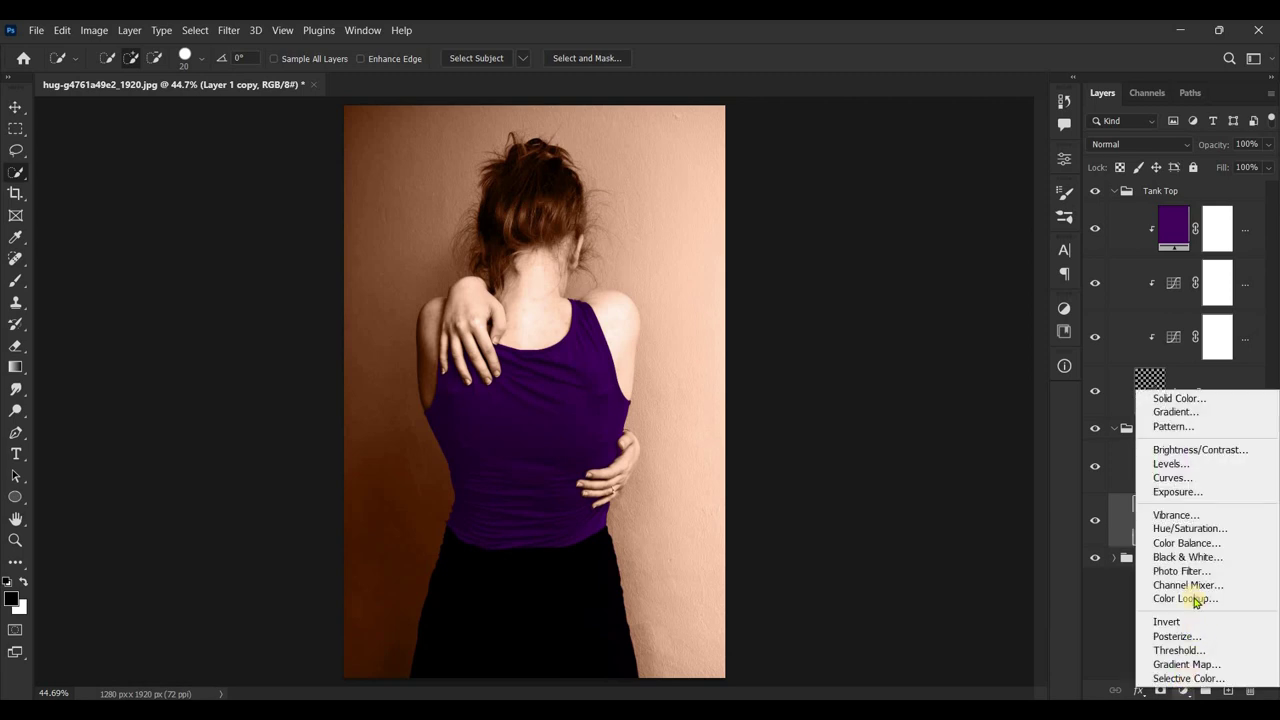
# Step: Add a Curves 4 layer on the skirt, raising the black point output and setting white-point input to 9
pyautogui.click(1186, 479)
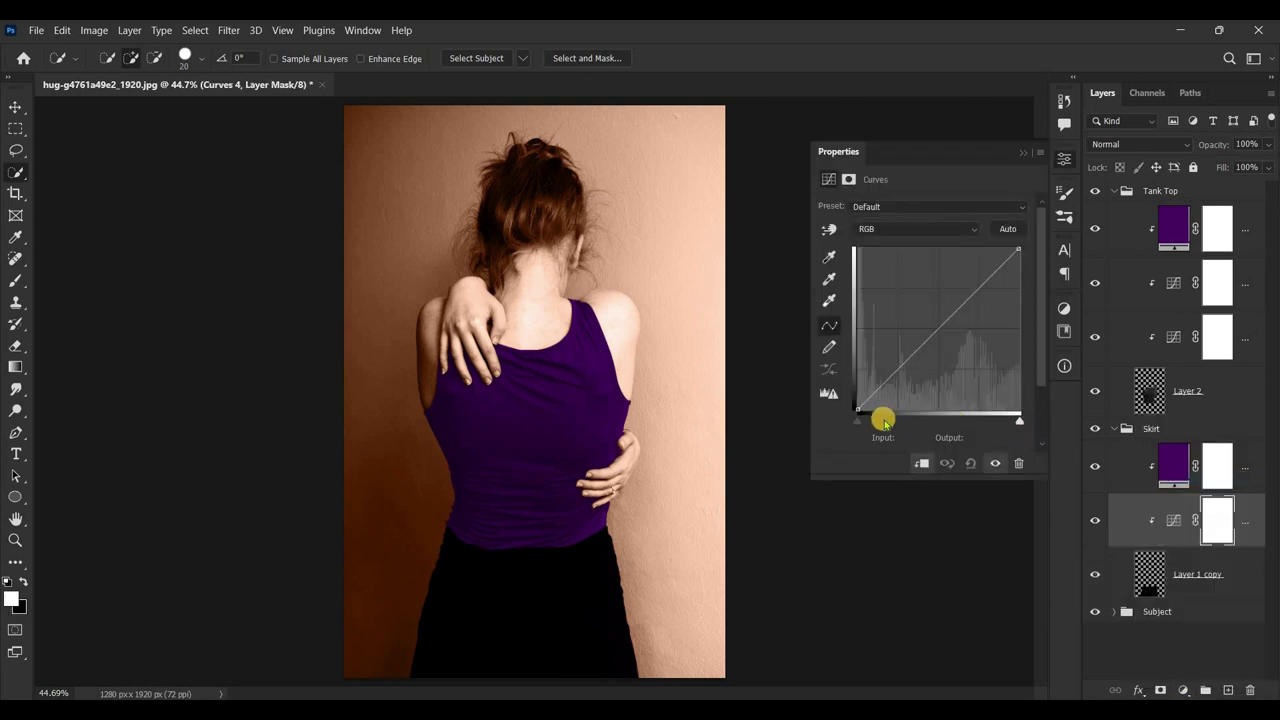
pyautogui.moveTo(858, 408); pyautogui.dragTo(858, 328)
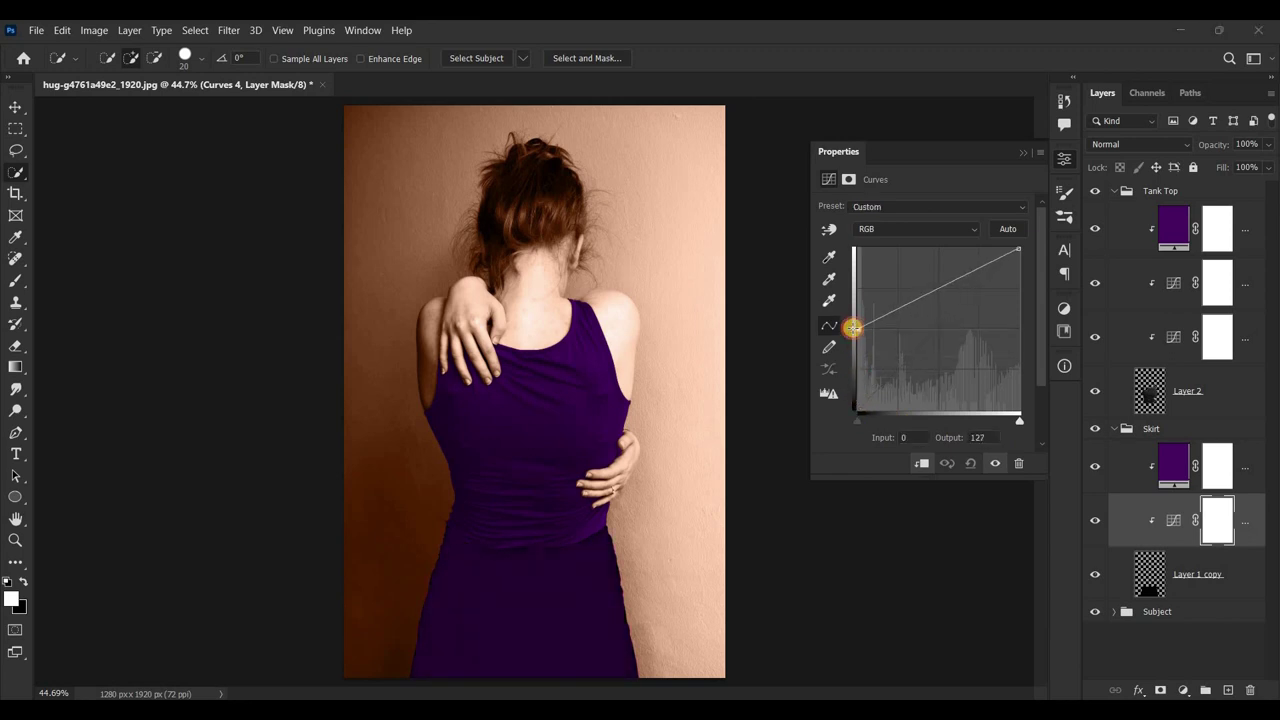
pyautogui.moveTo(1020, 425); pyautogui.dragTo(866, 428)
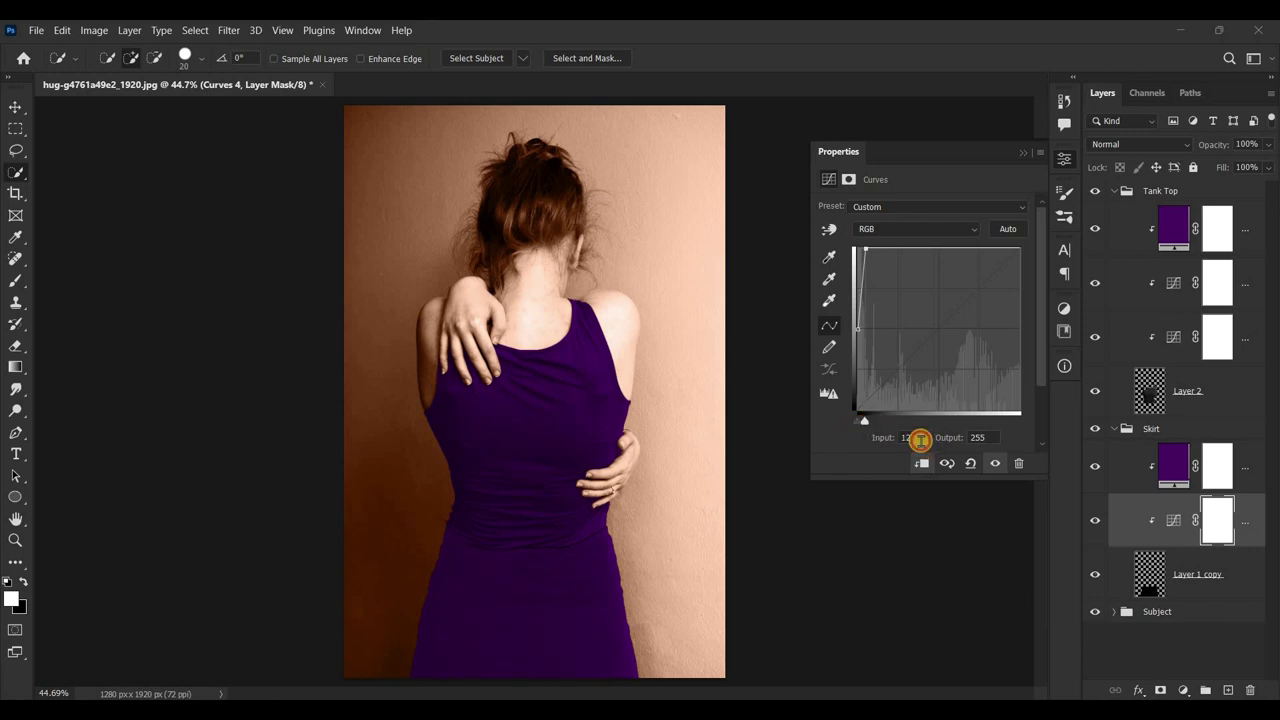
pyautogui.press('Up')
pyautogui.press('Up')
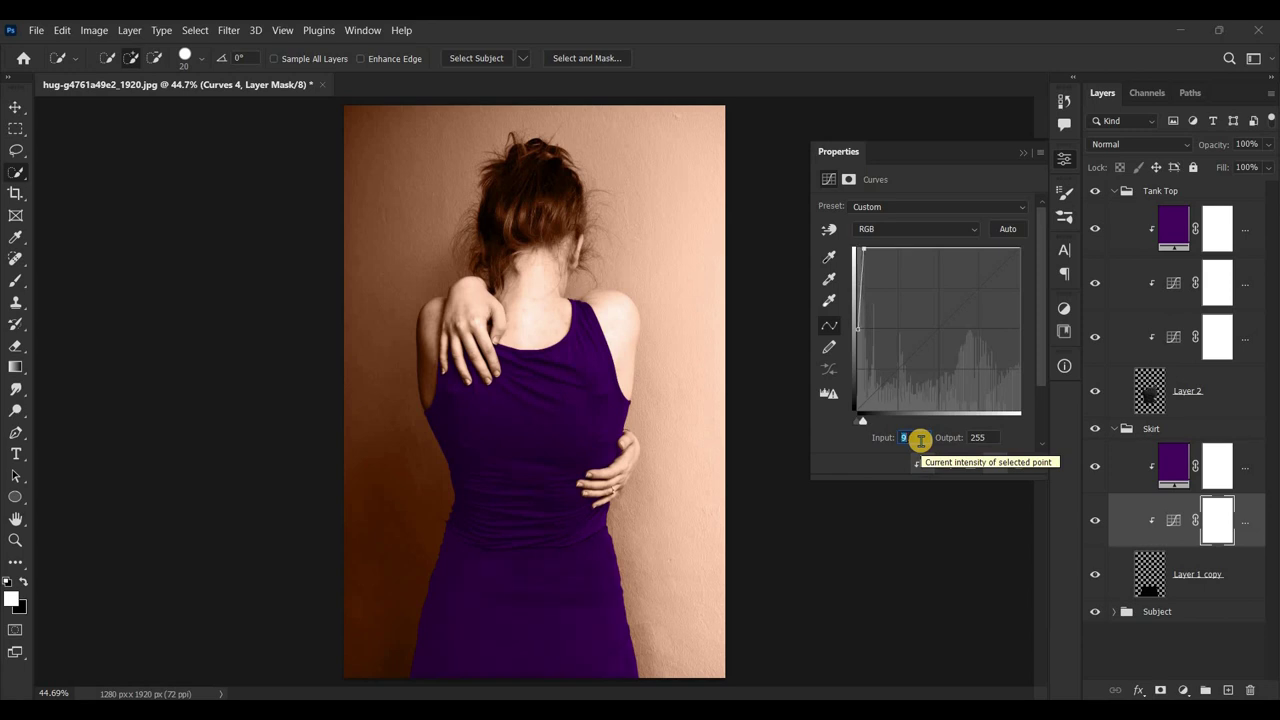
pyautogui.click(1175, 521)
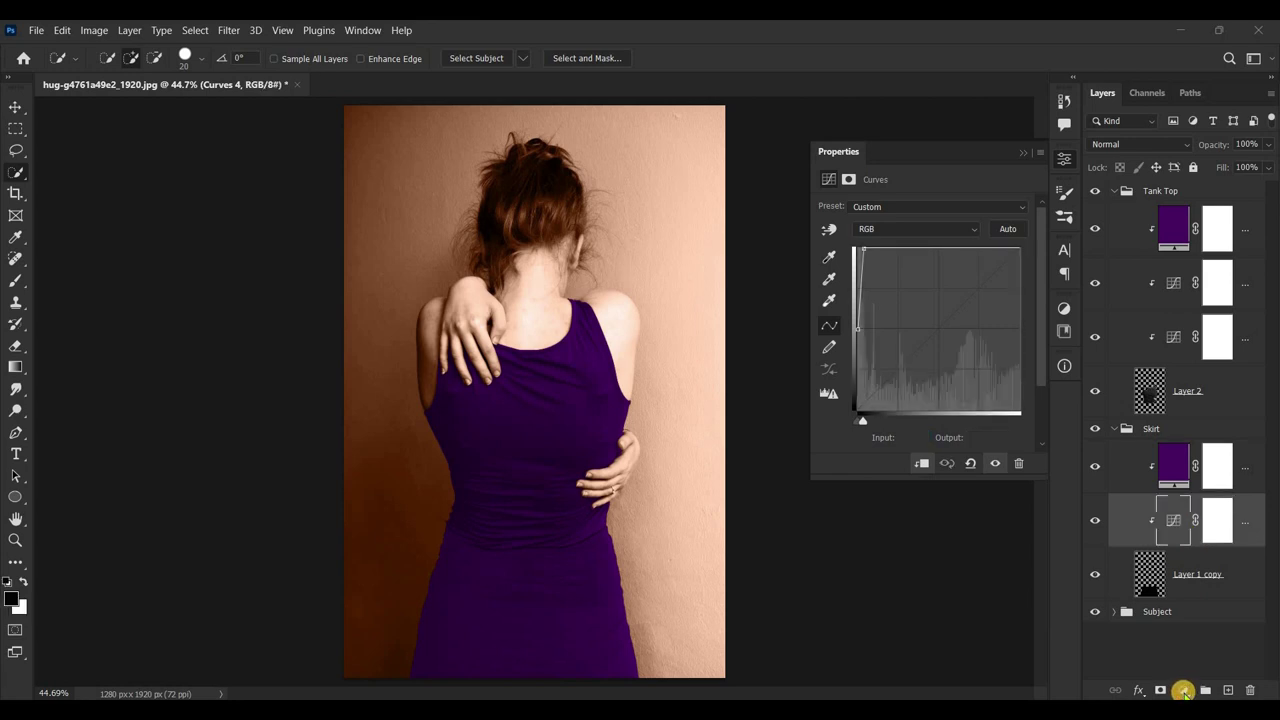
# Step: Add a Curves 5 layer to the skirt, pulling the curve down to darken it
pyautogui.click(1183, 690)
pyautogui.click(1195, 483)
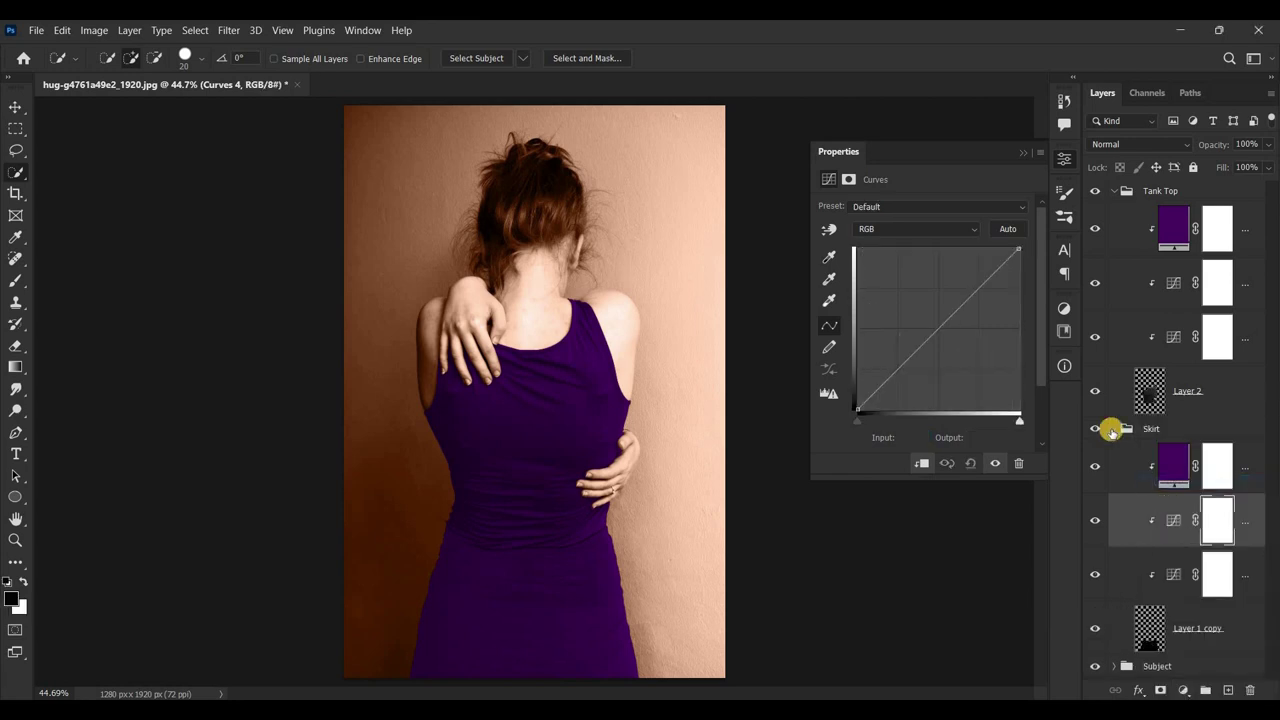
pyautogui.moveTo(976, 290); pyautogui.dragTo(985, 298)
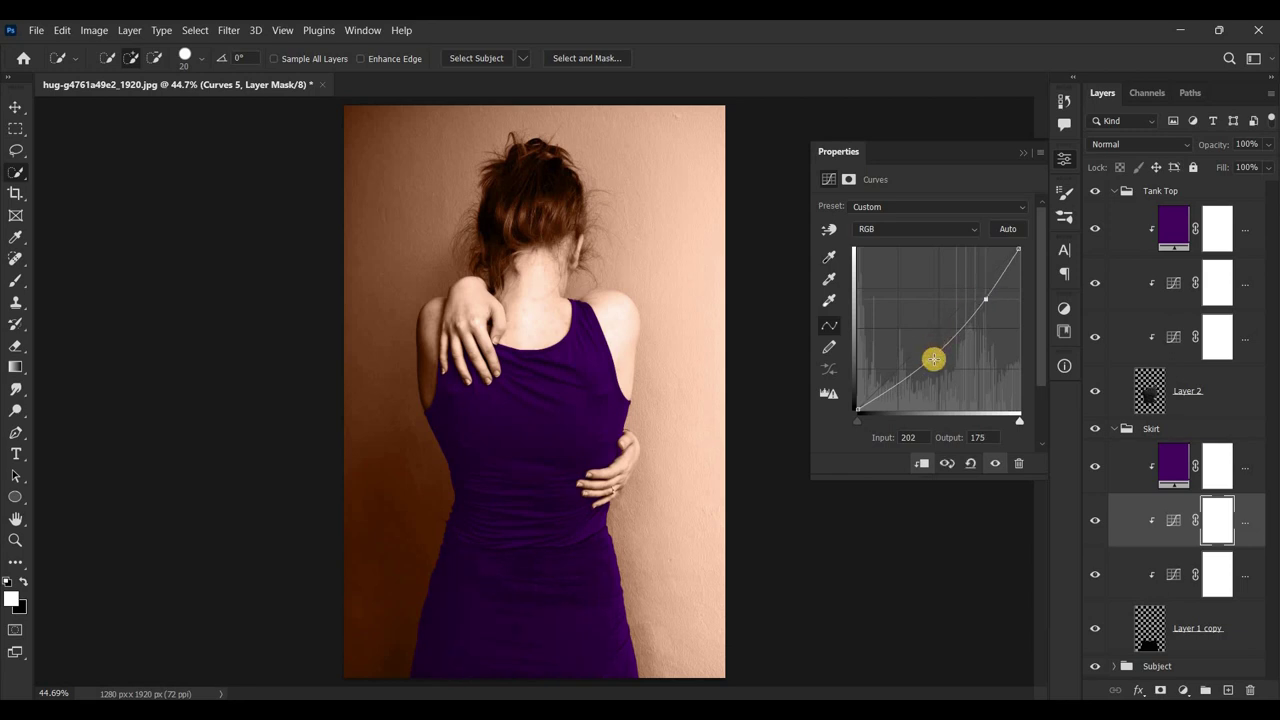
pyautogui.moveTo(929, 360)
pyautogui.mouseDown()
pyautogui.moveTo(920, 349)
pyautogui.moveTo(939, 364)
pyautogui.moveTo(927, 360)
pyautogui.mouseUp()
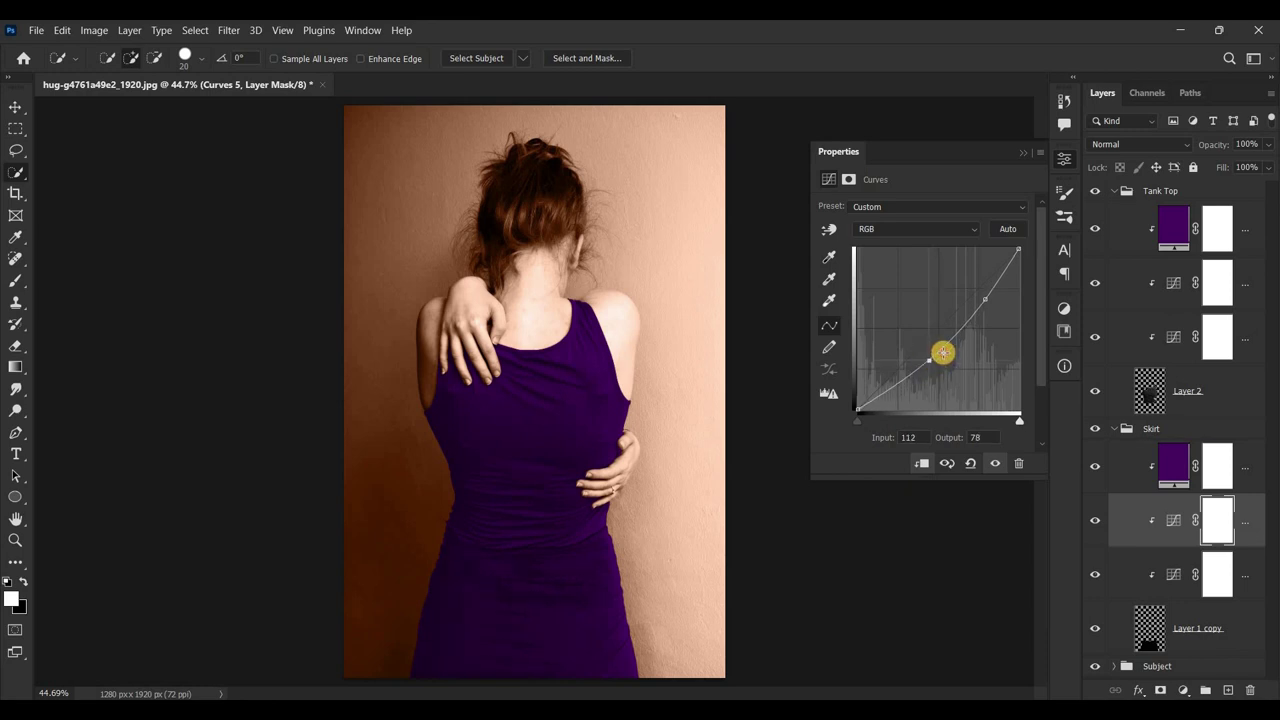
pyautogui.click(1022, 150)
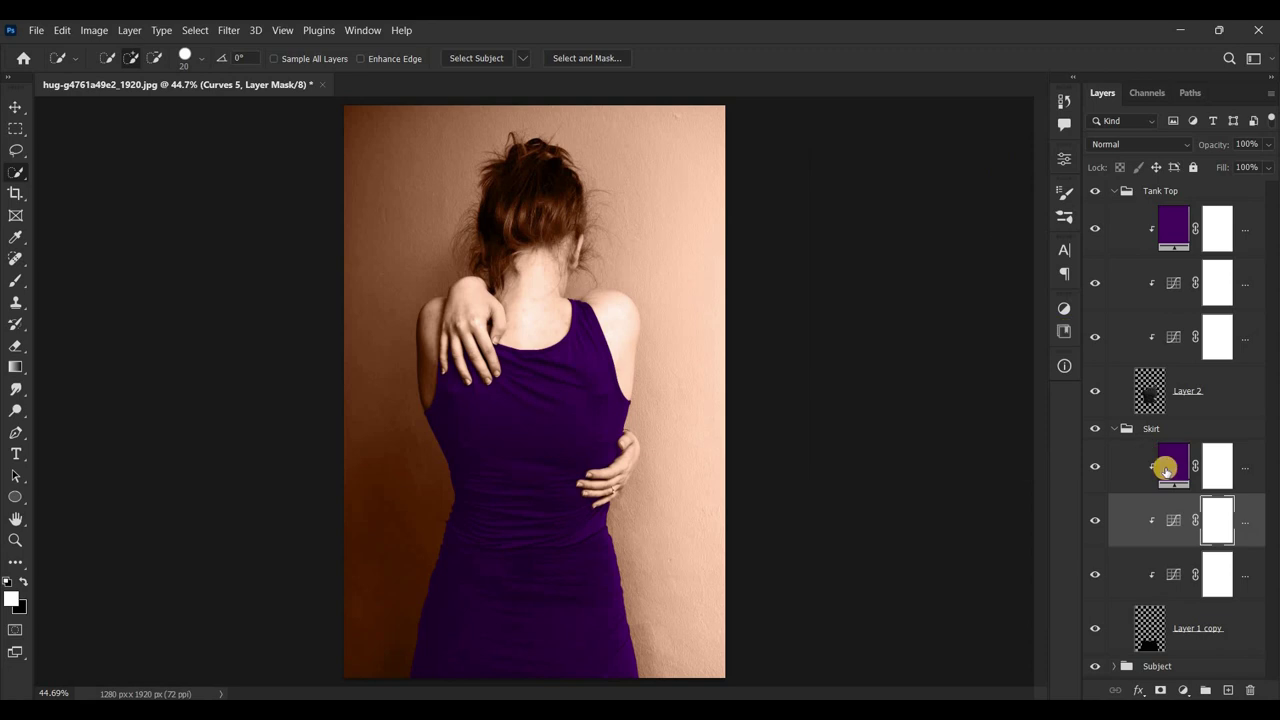
# Step: Add a Curves 6 layer bending the skirt midtones down to input 74, output 57
pyautogui.click(1184, 690)
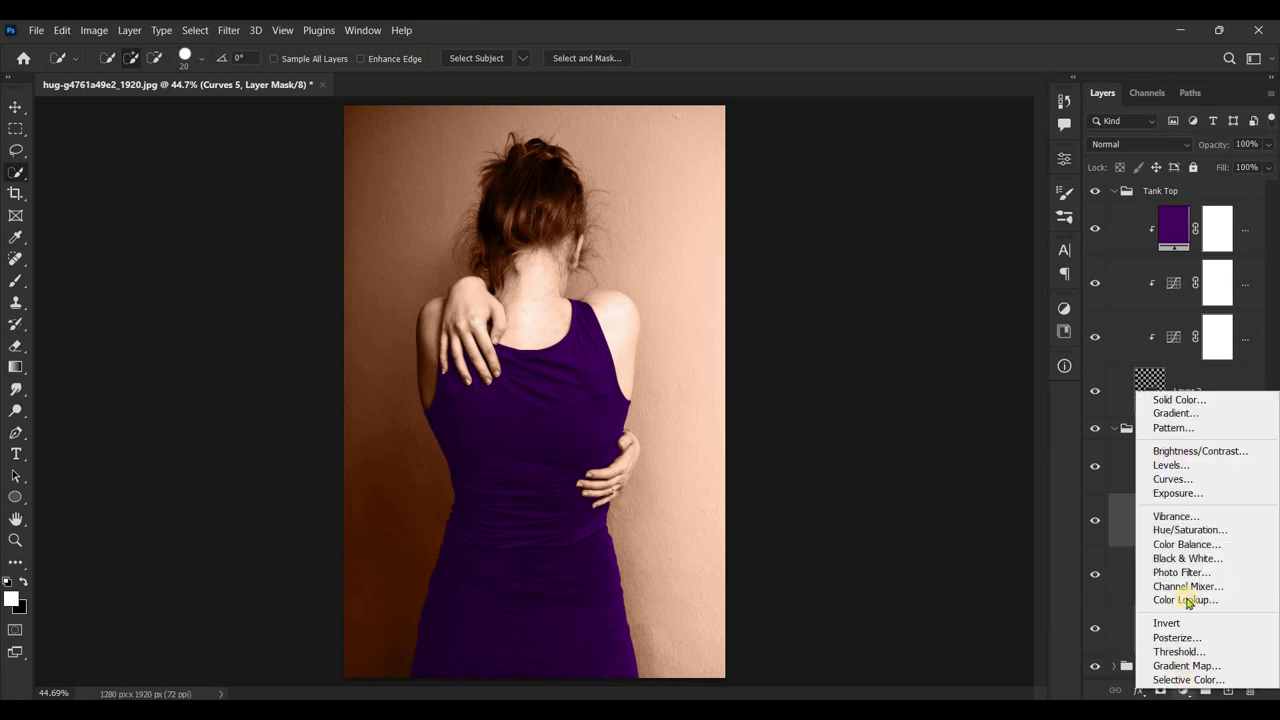
pyautogui.click(1197, 481)
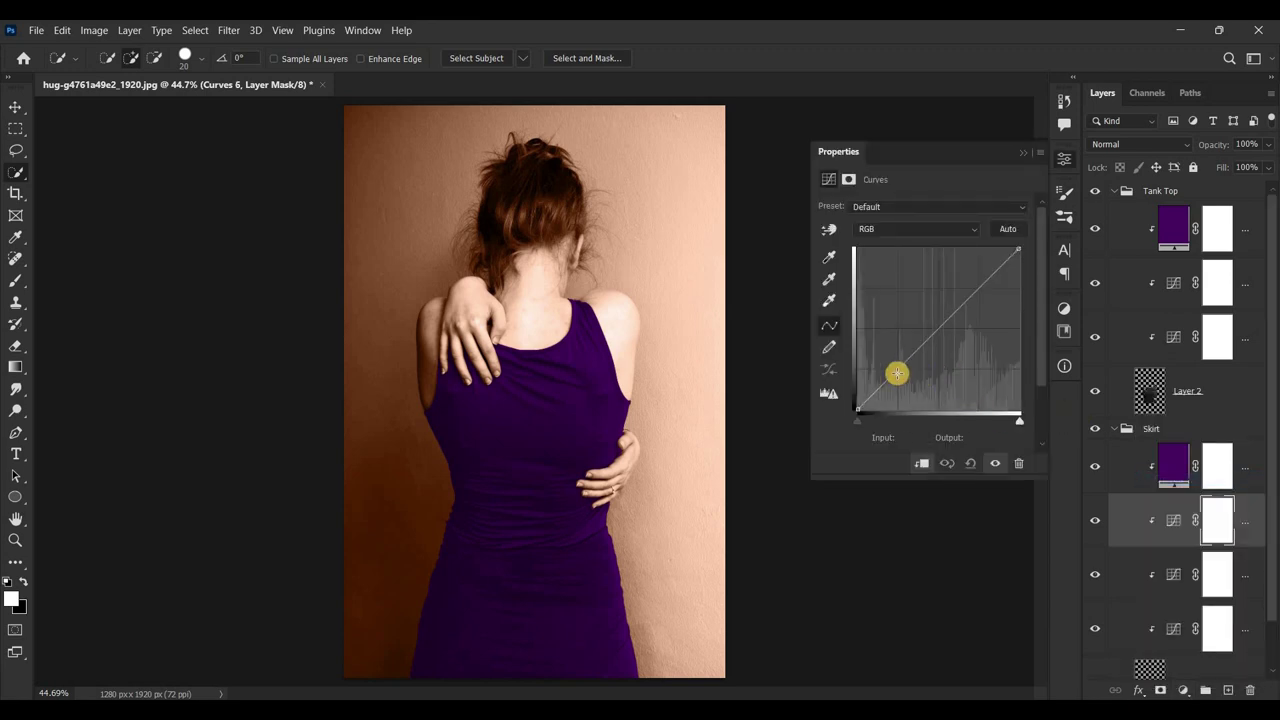
pyautogui.moveTo(900, 369); pyautogui.dragTo(905, 373)
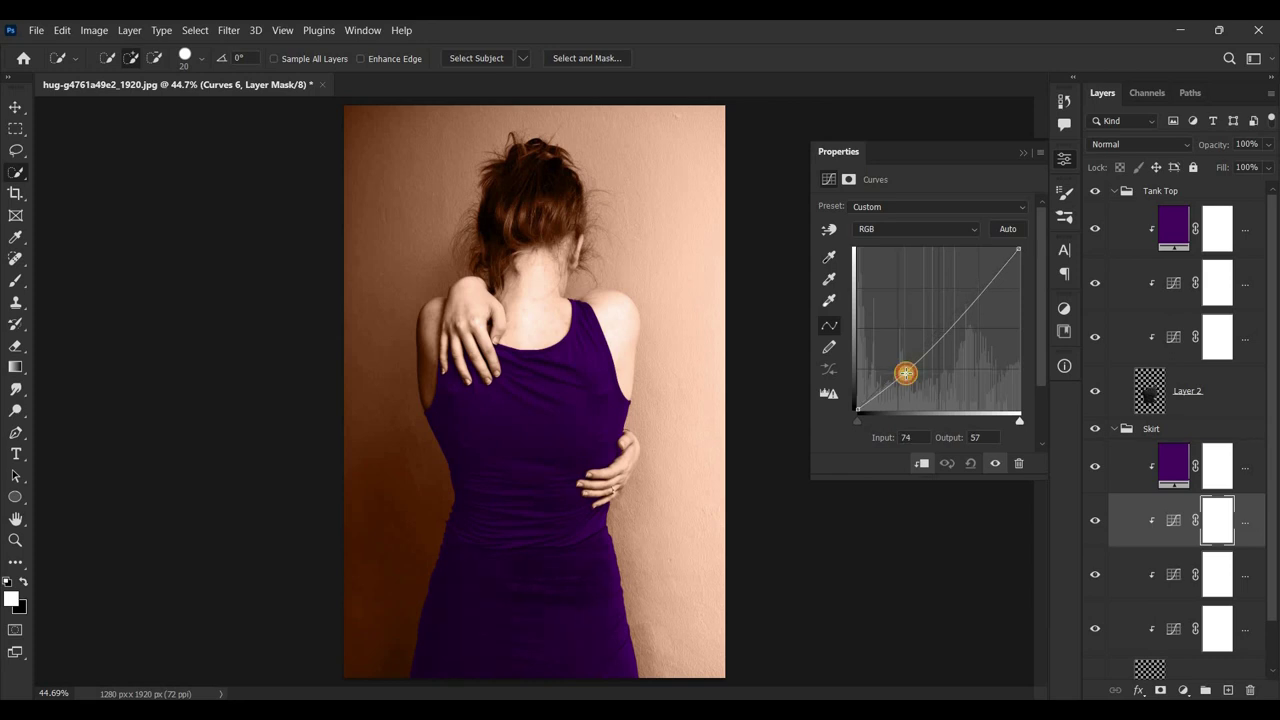
pyautogui.click(1023, 152)
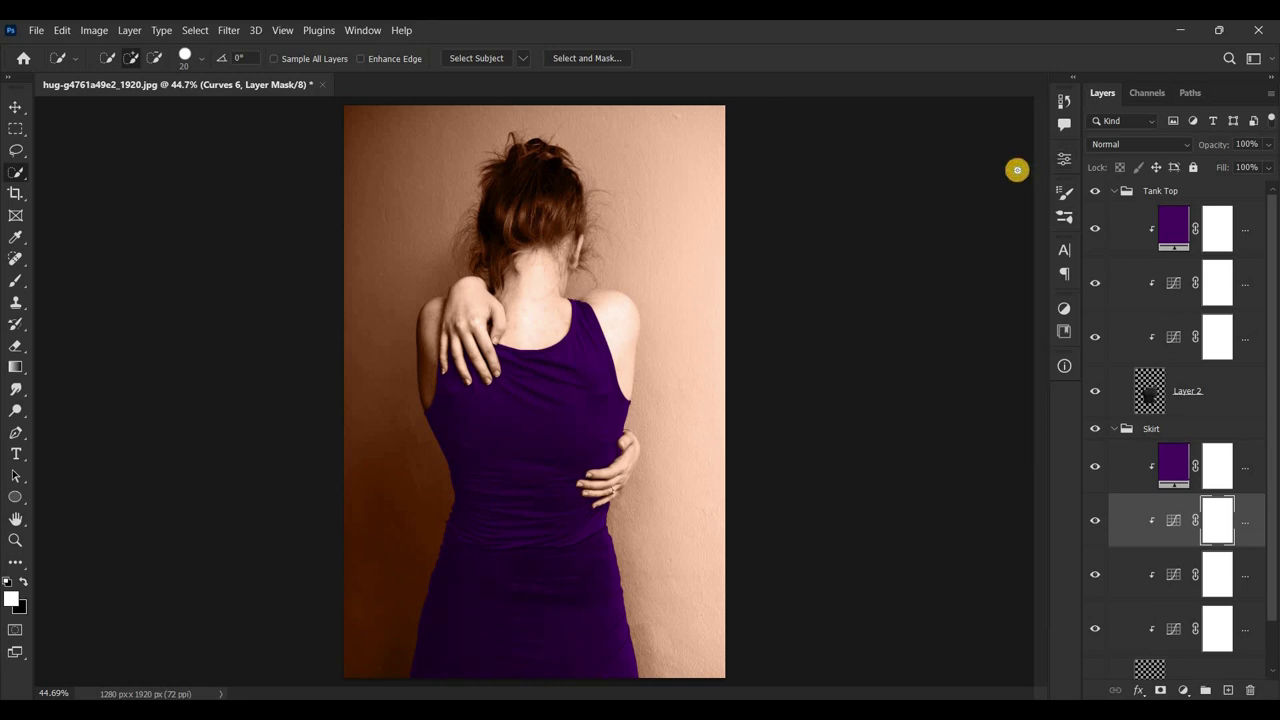
# Step: Collapse the Skirt and Tank Top groups and toggle their visibility to compare with the original
pyautogui.click(1117, 430)
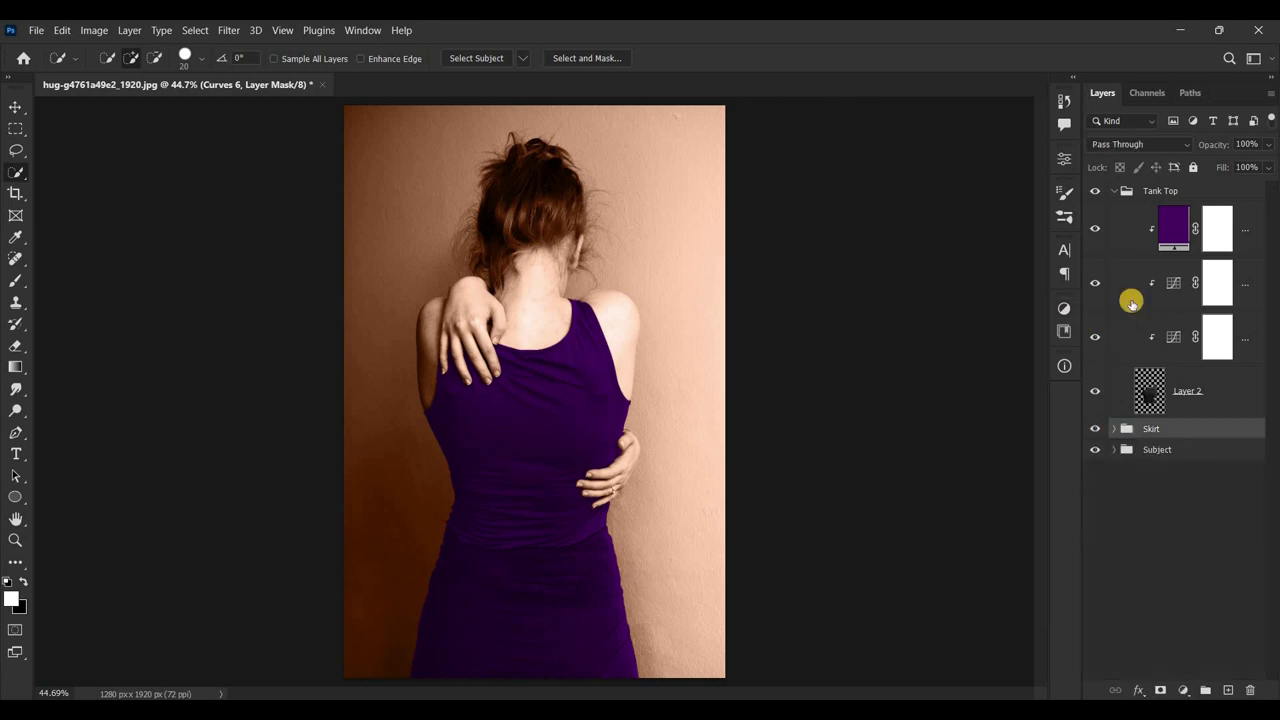
pyautogui.click(1115, 192)
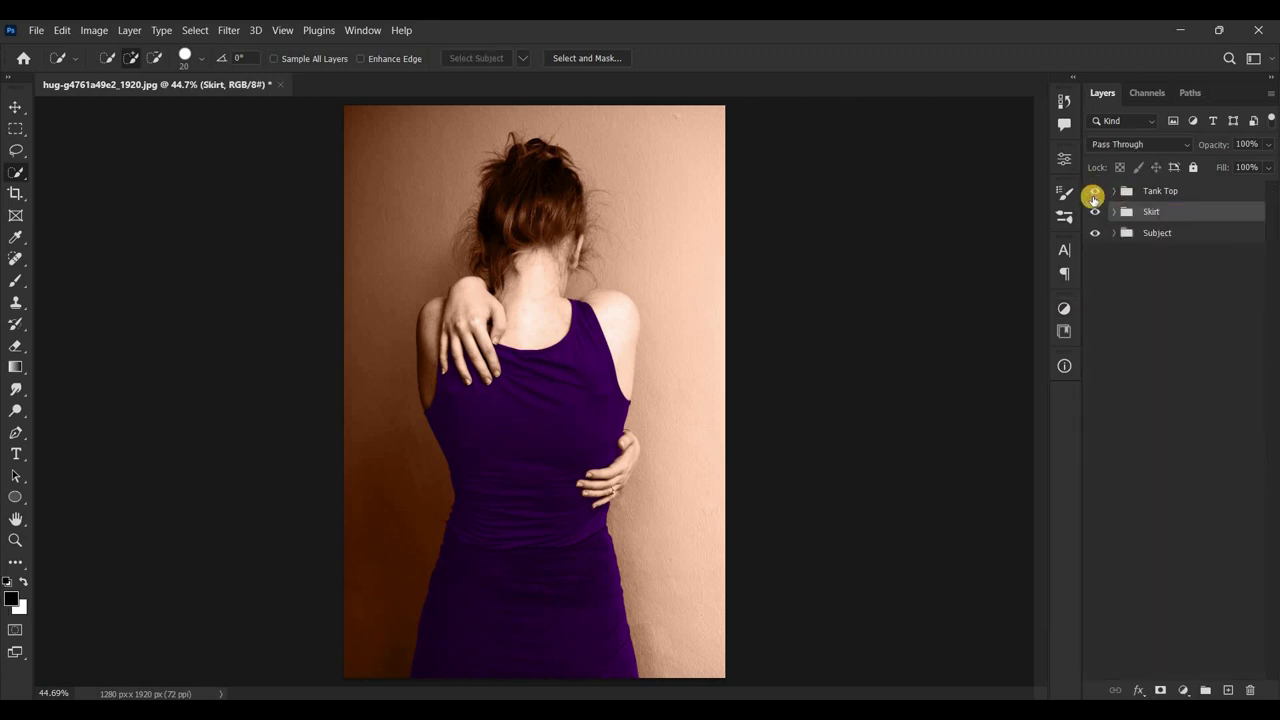
pyautogui.click(1094, 192)
pyautogui.click(1094, 192)
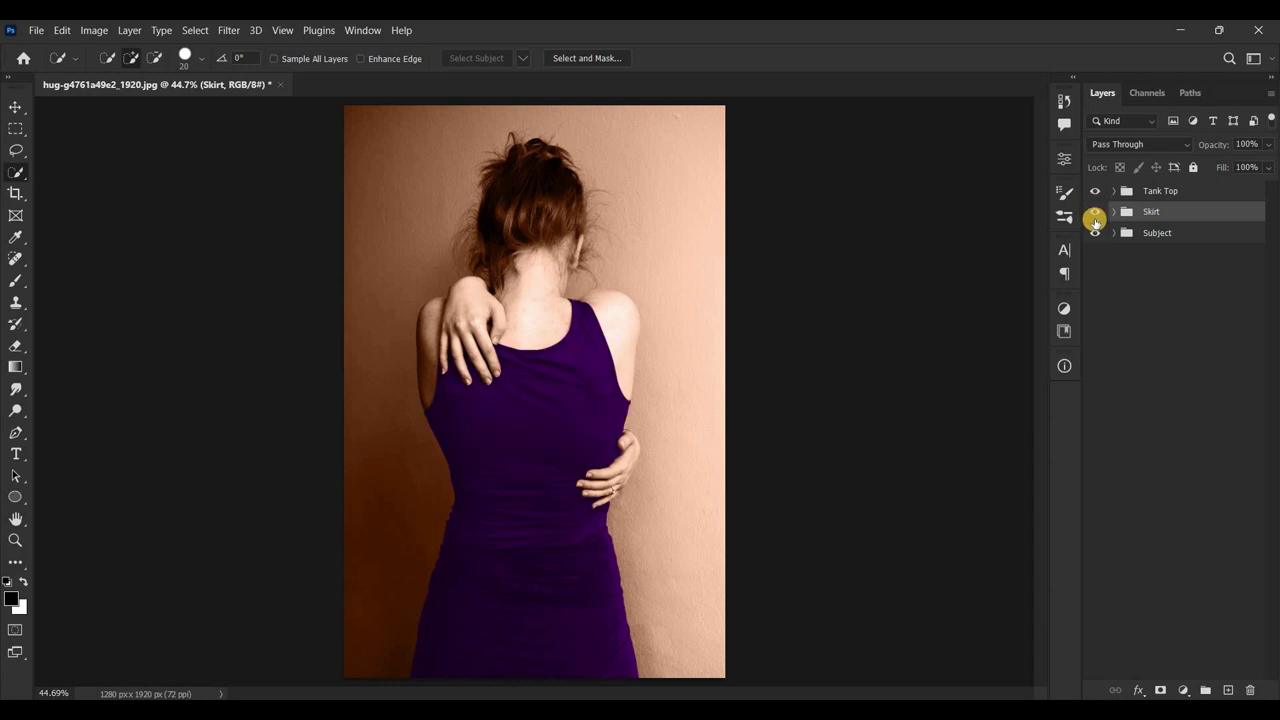
pyautogui.click(1094, 213)
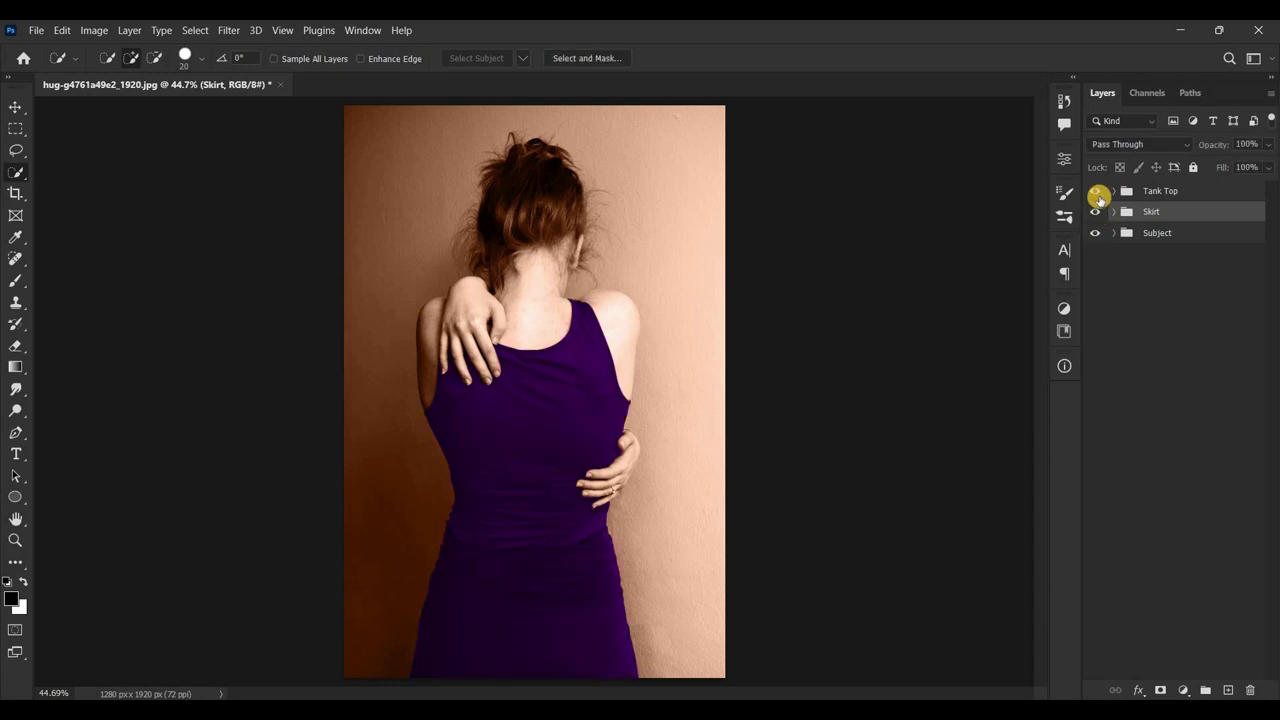
pyautogui.click(1094, 191)
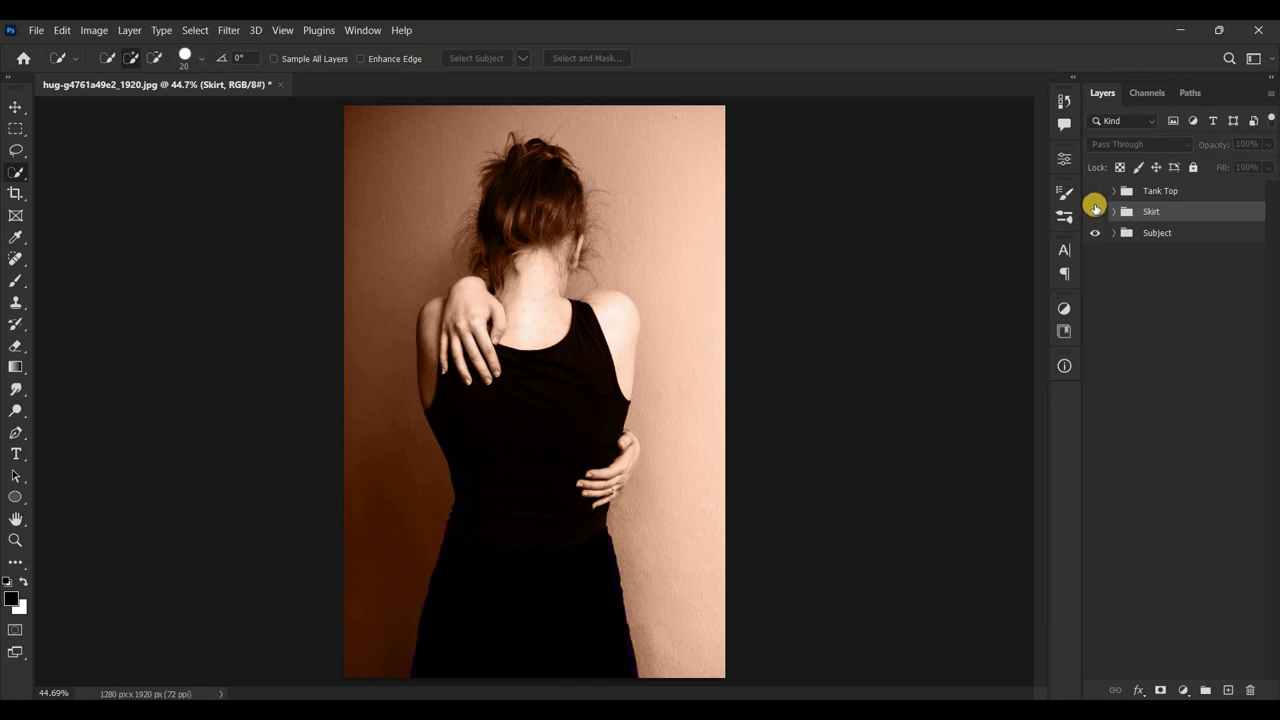
pyautogui.click(1095, 198)
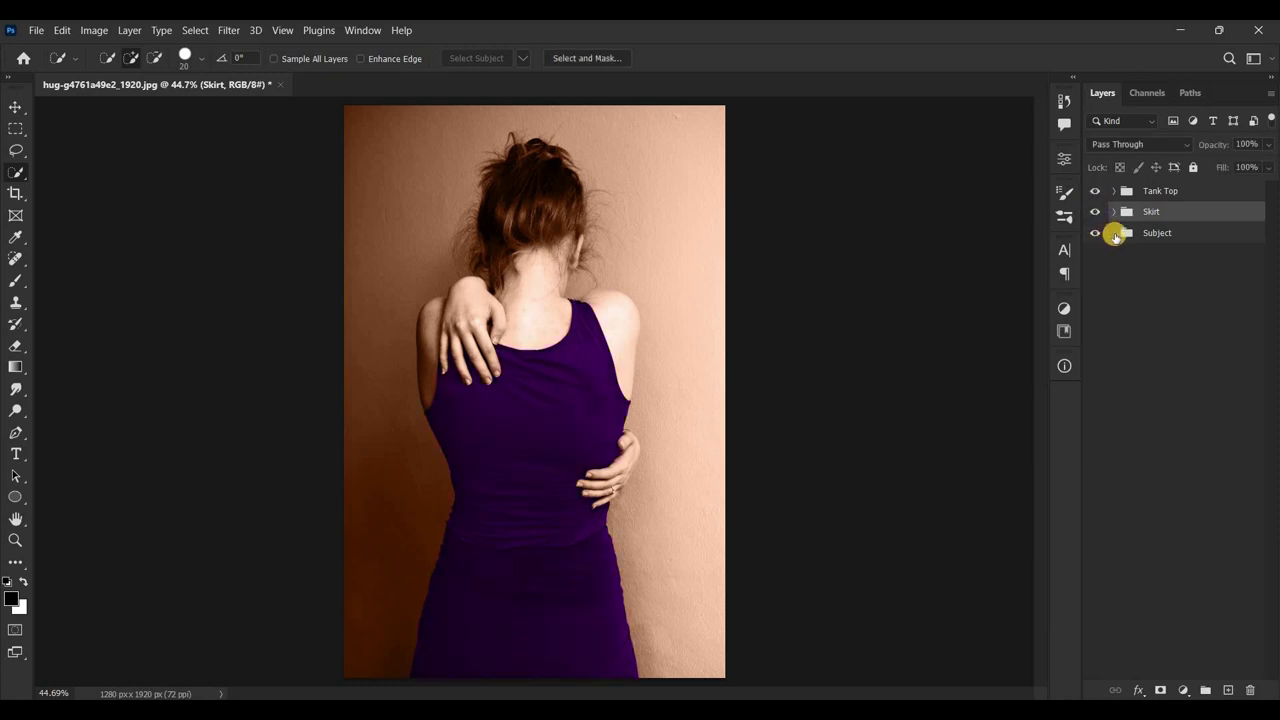
pyautogui.click(1150, 233)
pyautogui.click(1186, 192)
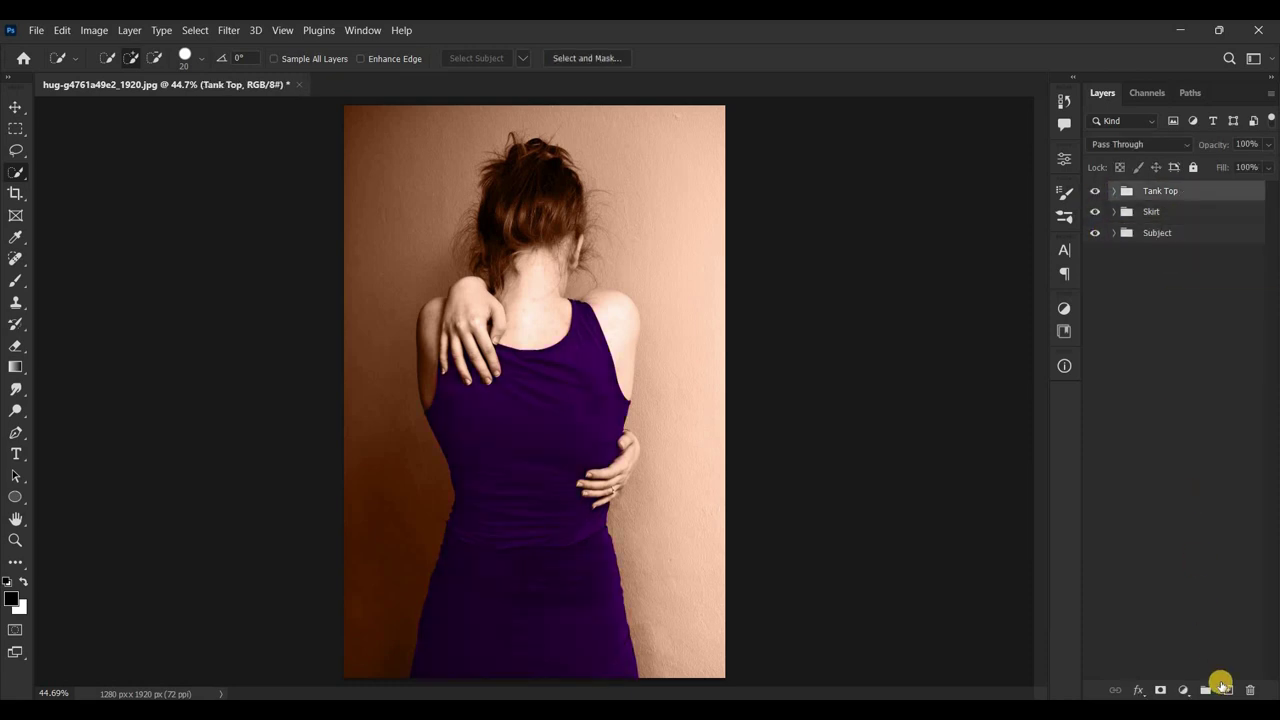
# Step: Stamp the merged image into a new Layer 3 using Apply Image
pyautogui.click(1227, 689)
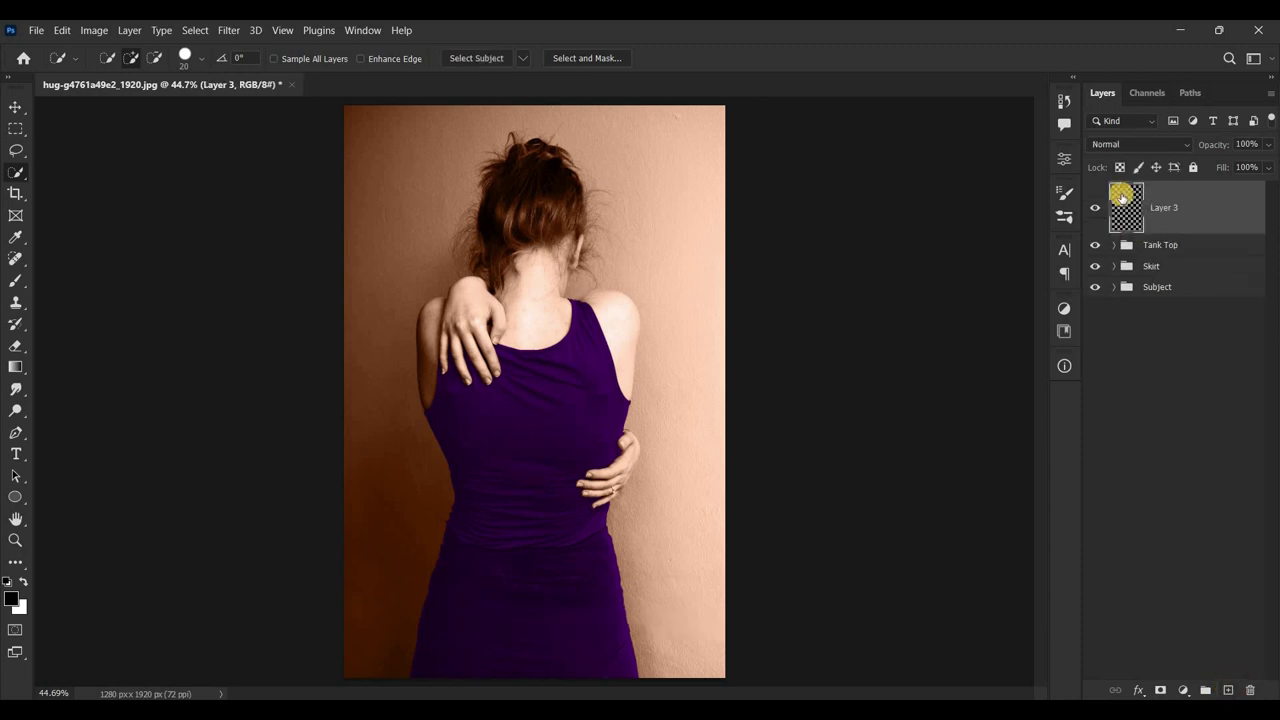
pyautogui.click(94, 30)
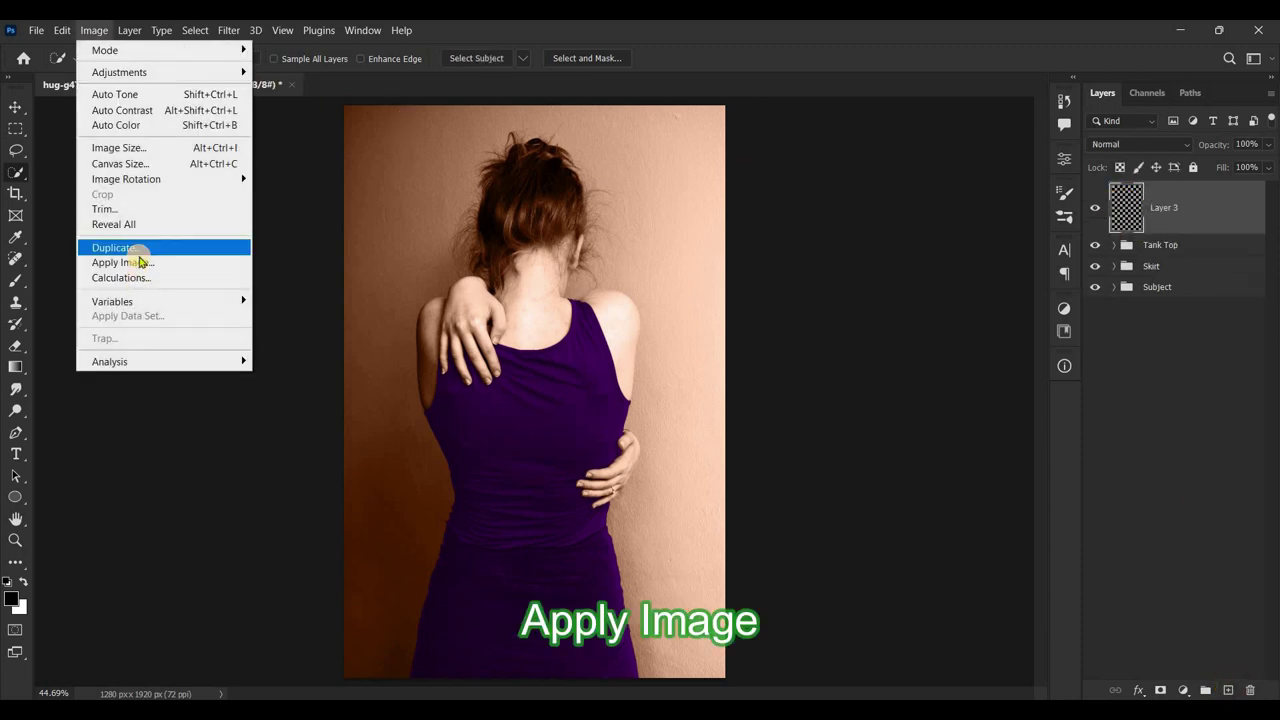
pyautogui.press('Return')
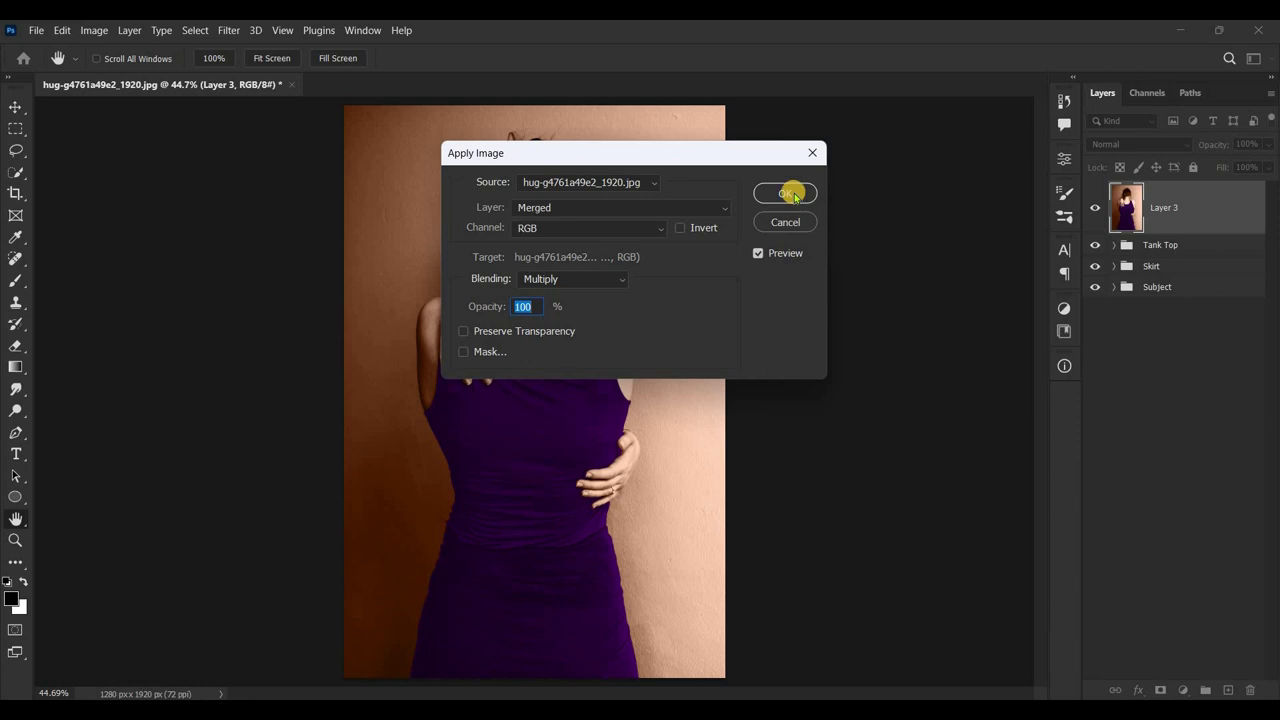
pyautogui.click(790, 193)
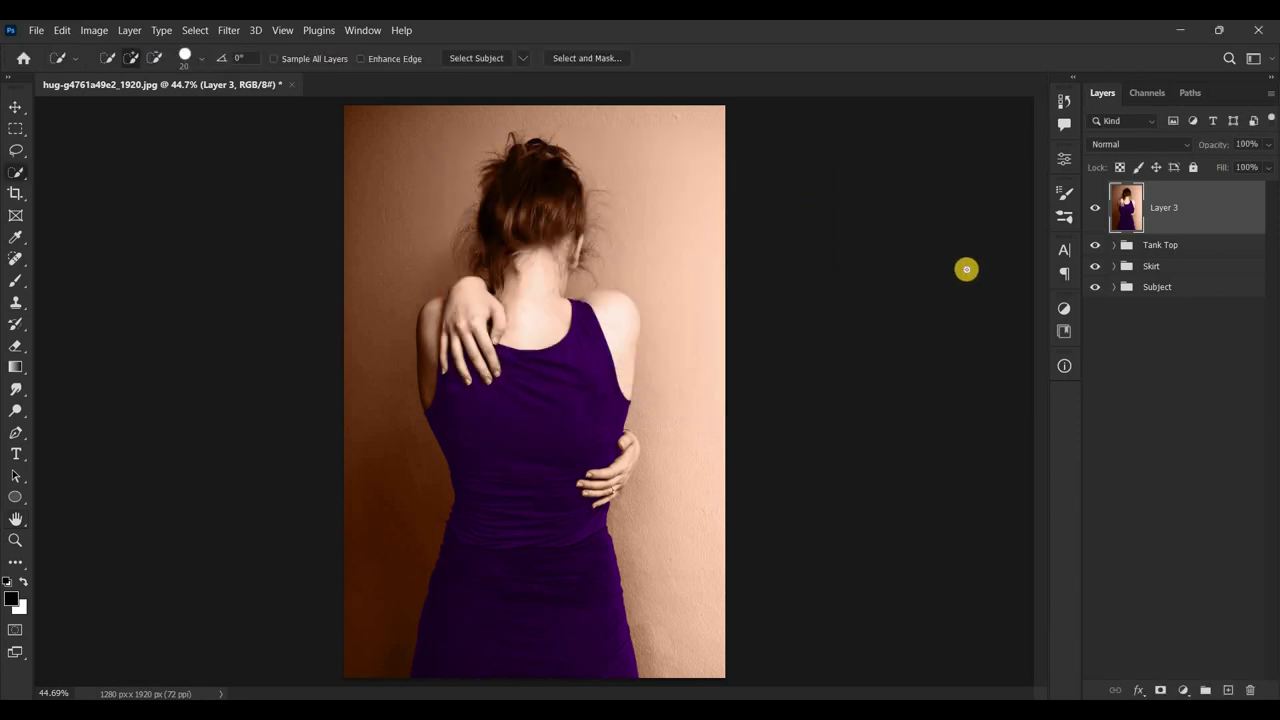
# Step: Hide the Tank Top and Skirt groups and expand the Subject group
pyautogui.click(1095, 245)
pyautogui.click(1093, 267)
pyautogui.click(1113, 287)
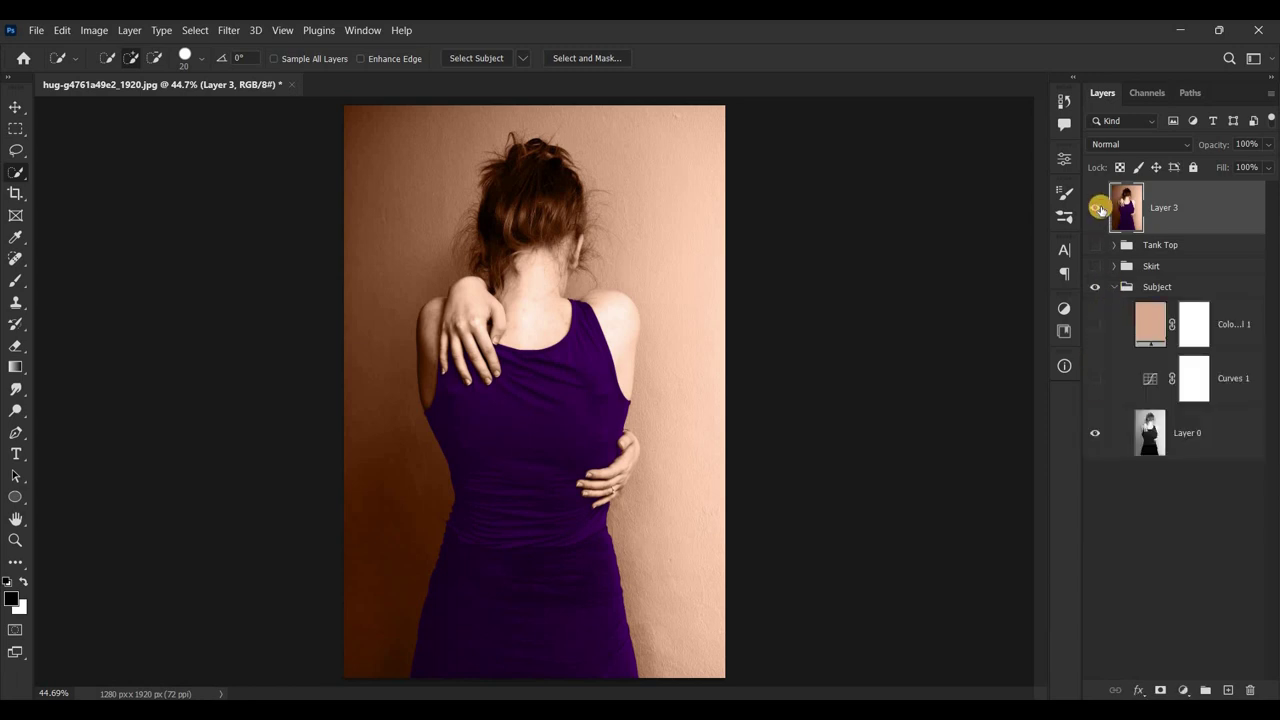
# Step: Toggle Layer 3 to compare with the original, then collapse and hide the Subject group
pyautogui.click(1097, 208)
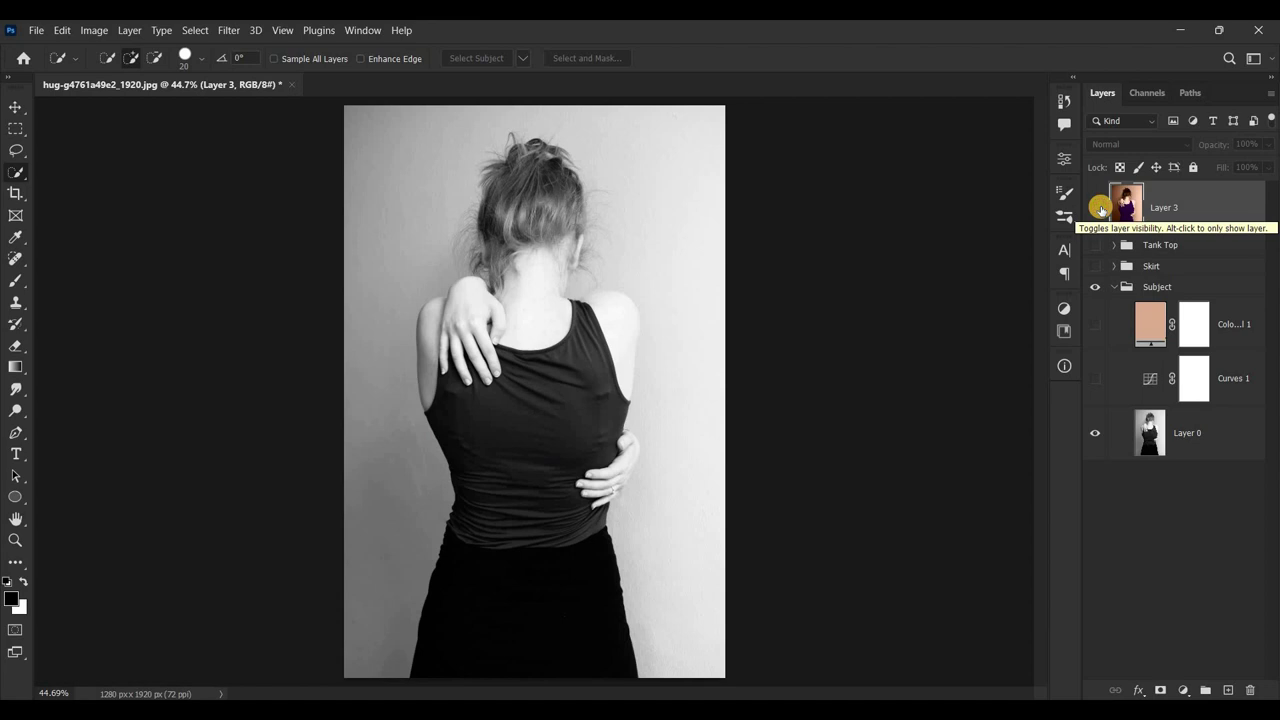
pyautogui.click(1097, 208)
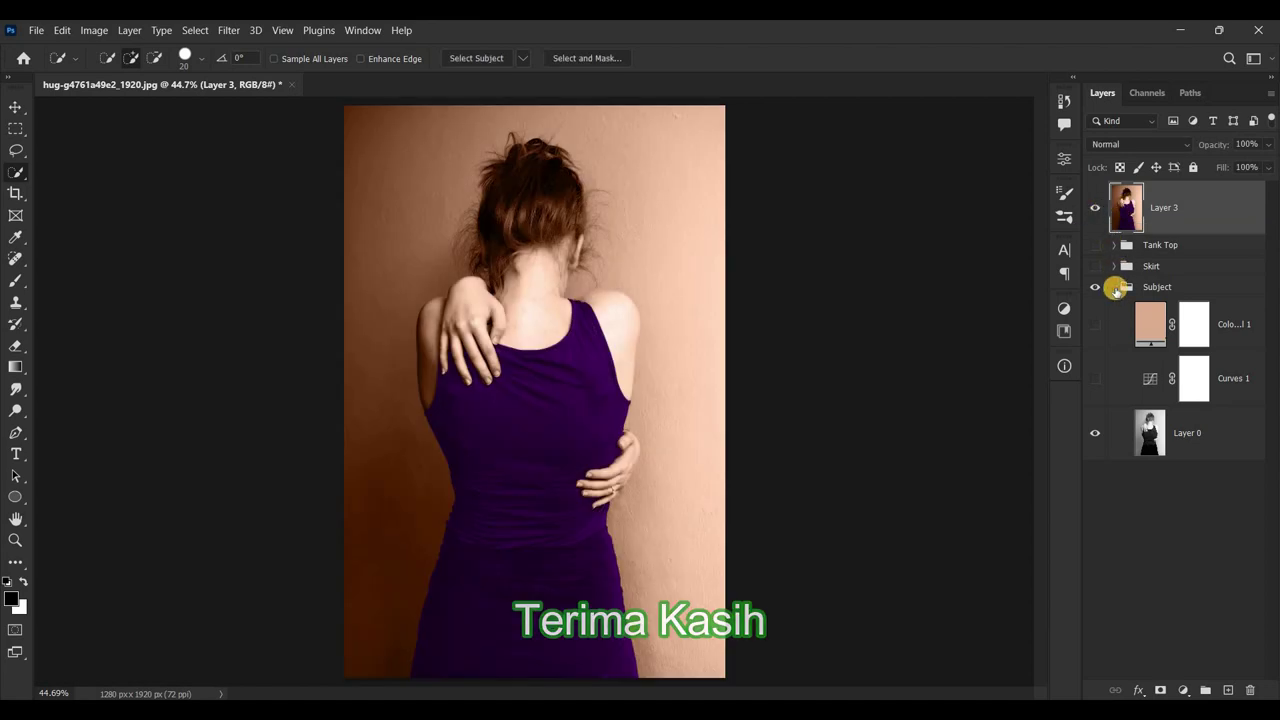
pyautogui.click(1114, 287)
pyautogui.click(1095, 288)
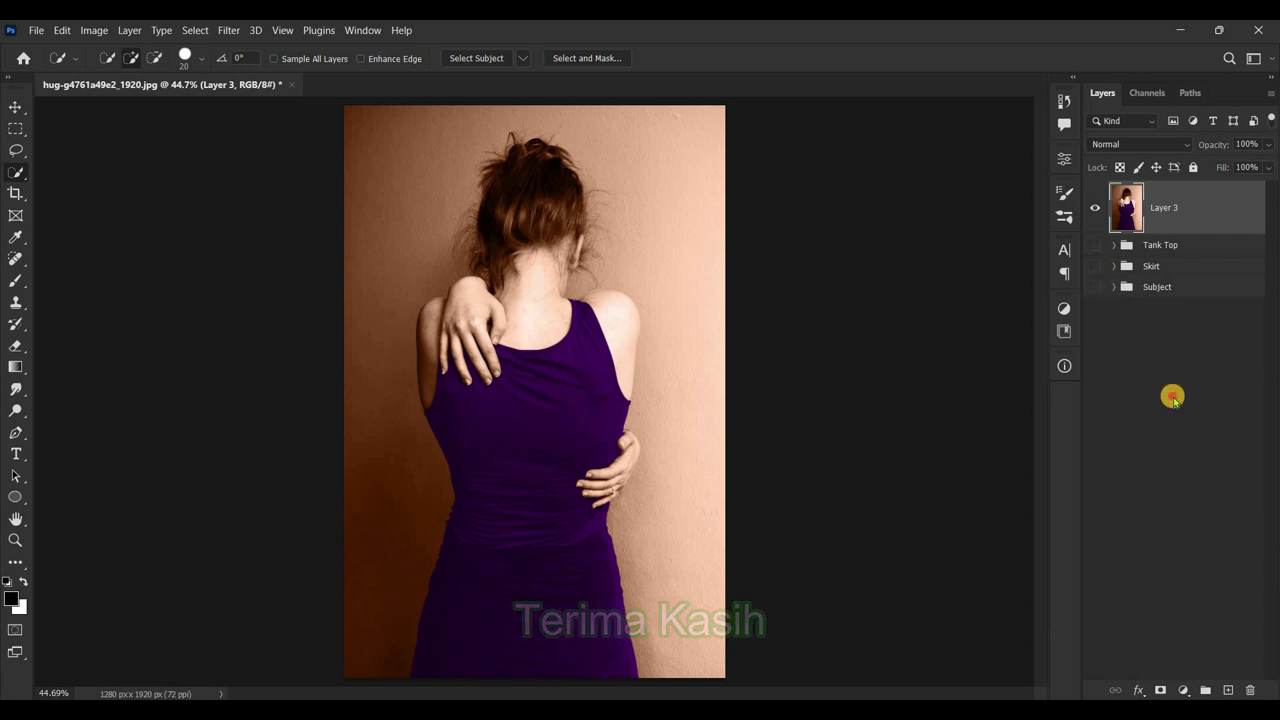